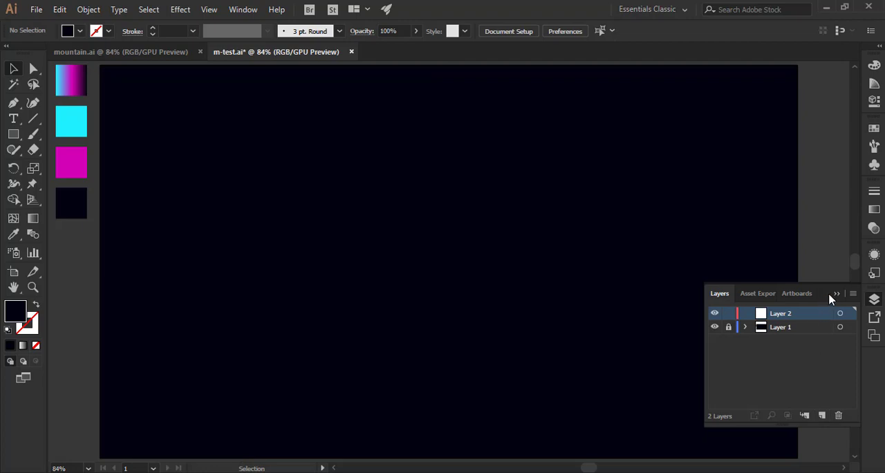
Draw a straight horizontal line about 889 px long across the lower middle of the artboard.
left_click(837, 294)
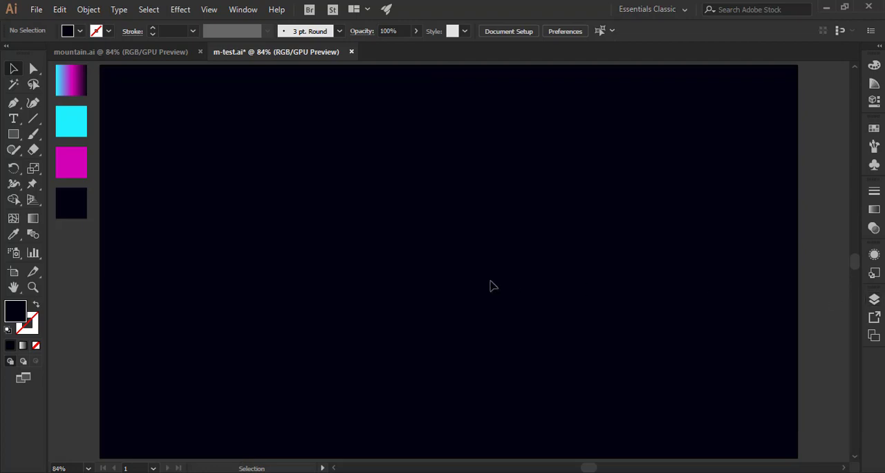
left_click(32, 118)
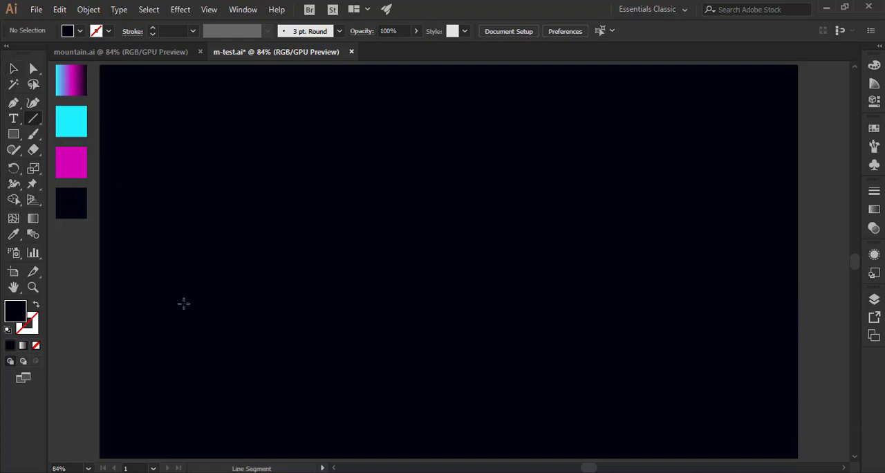
left_click_drag(184, 304, 667, 304)
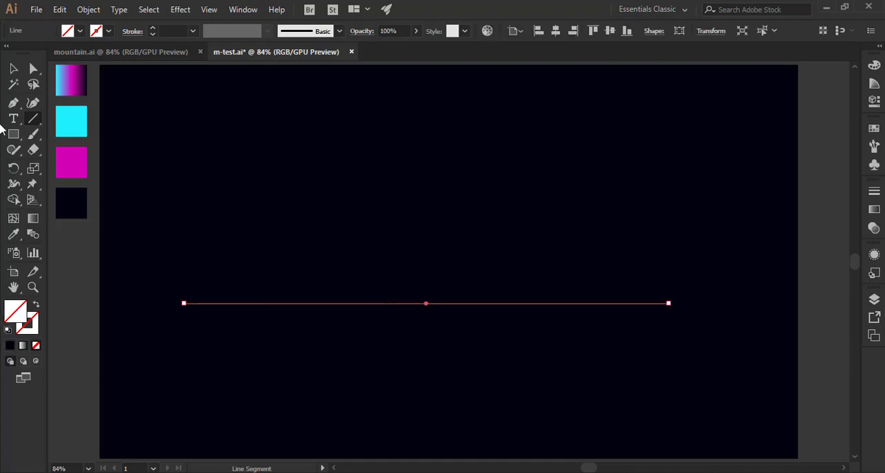
Give the line the cyan swatch's colour as its stroke, with no fill.
left_click(13, 69)
left_click(31, 320)
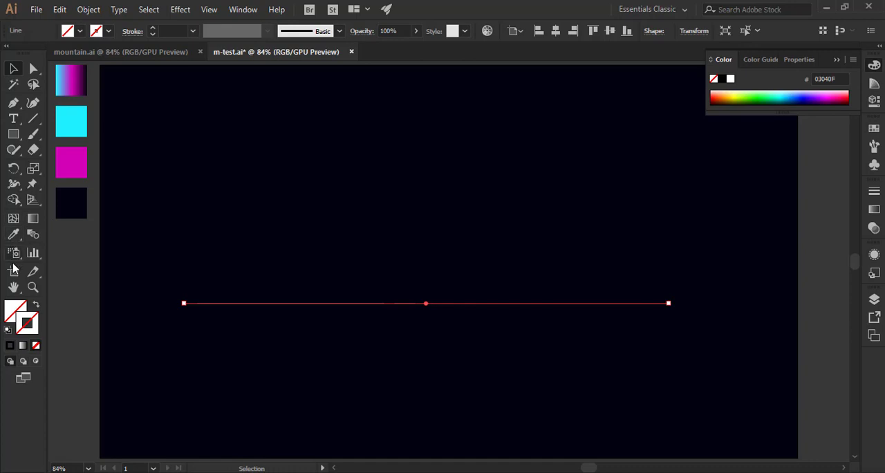
left_click(13, 235)
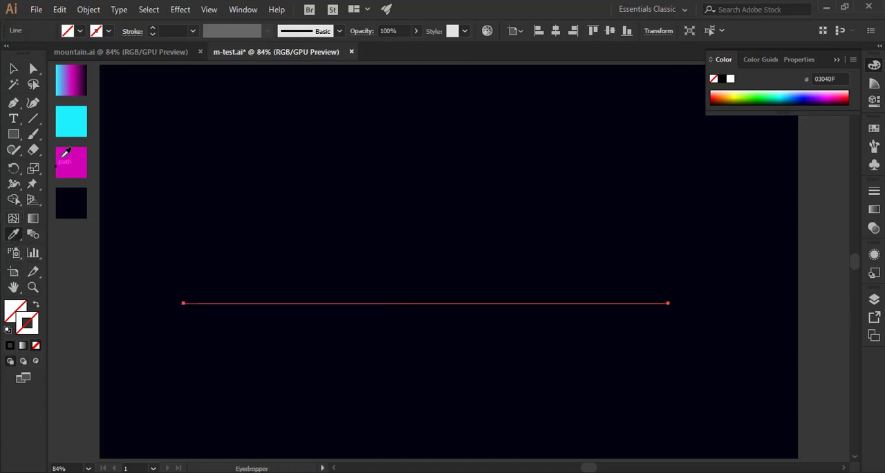
left_click(75, 126)
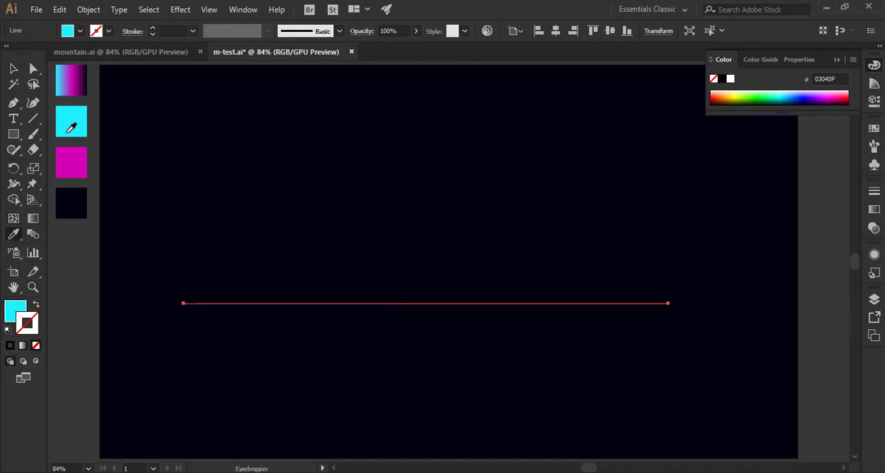
left_click(14, 69)
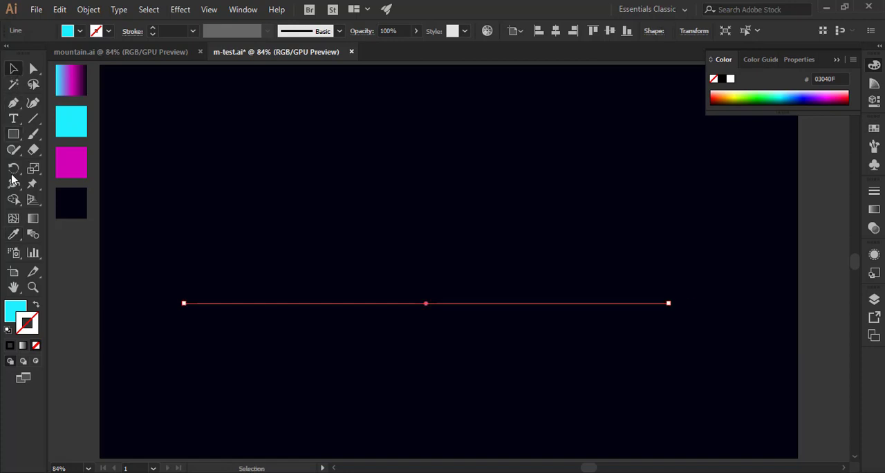
left_click(38, 306)
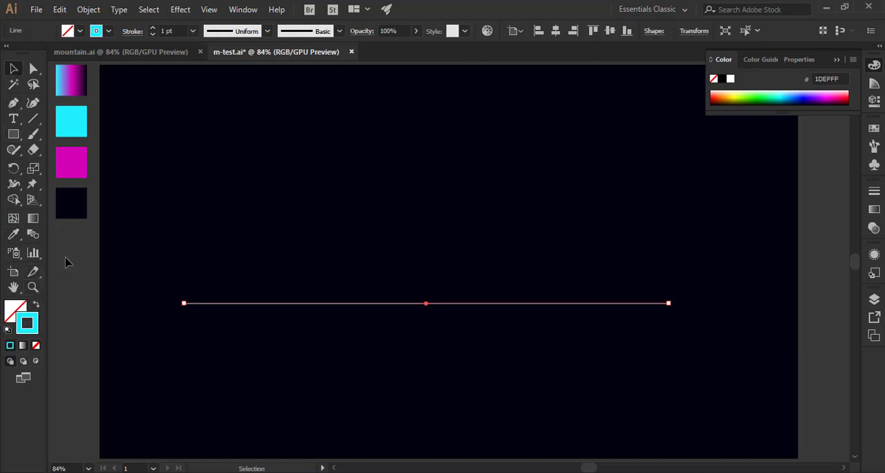
left_click(67, 261)
Centre the cyan line horizontally on the artboard and move it up to about mid-height.
left_click(295, 304)
left_click(555, 30)
left_click(836, 61)
left_click(568, 338)
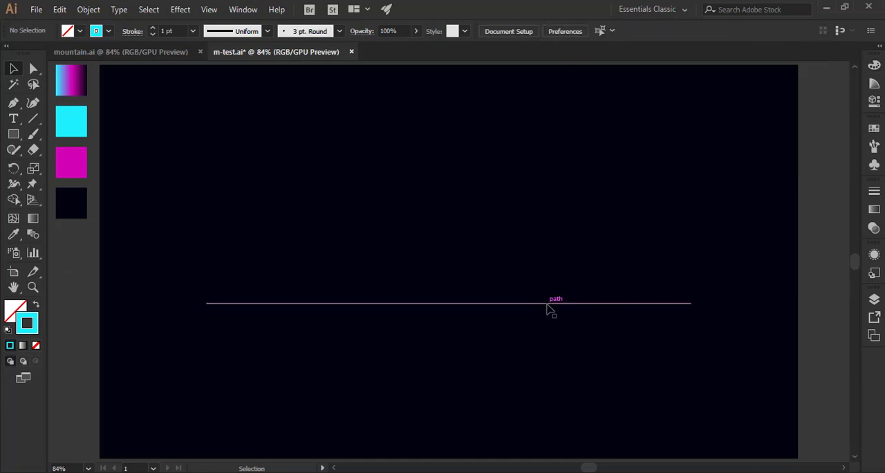
left_click_drag(551, 303, 540, 254)
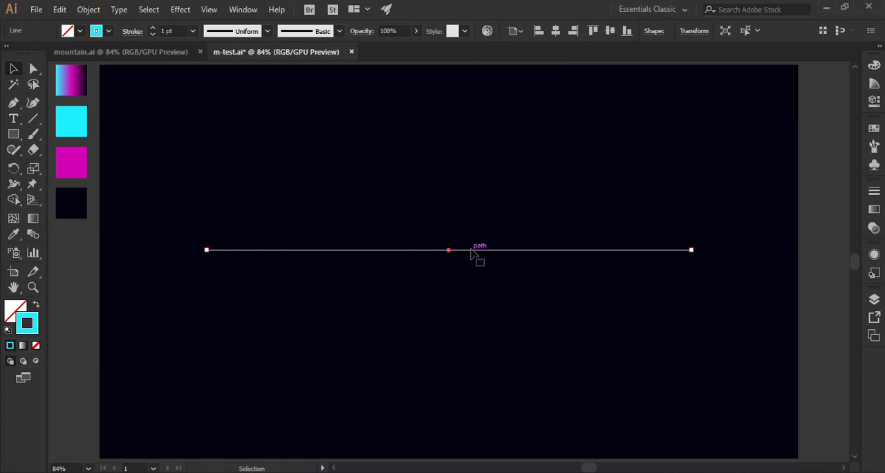
Copy the cyan line, paste the copy in front, and move it straight down a short distance below the original.
left_click(88, 9)
mouse_move(59, 9)
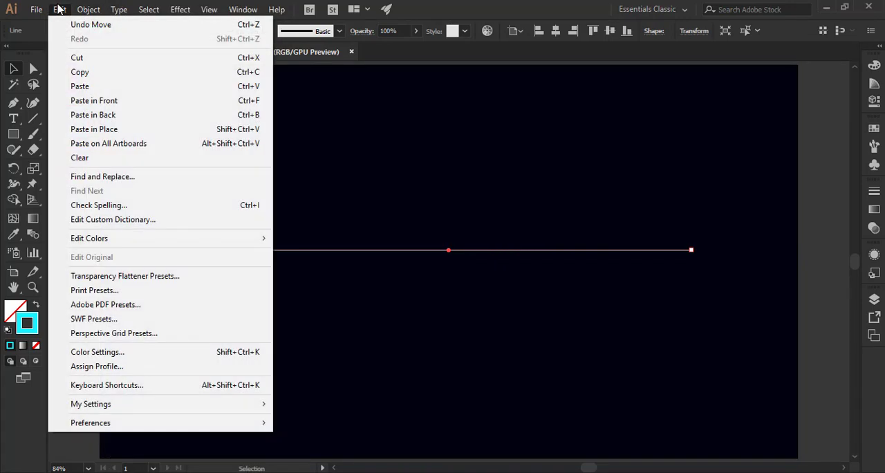
left_click(94, 80)
left_click(59, 9)
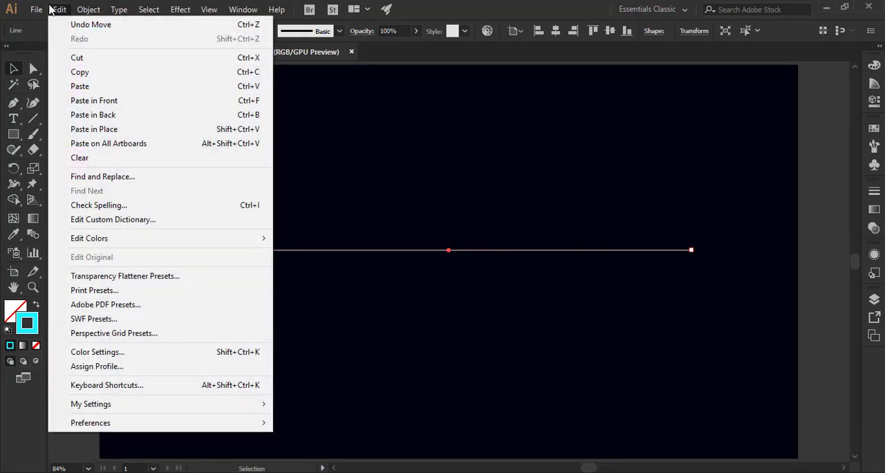
left_click(105, 101)
left_click_drag(393, 256, 404, 311)
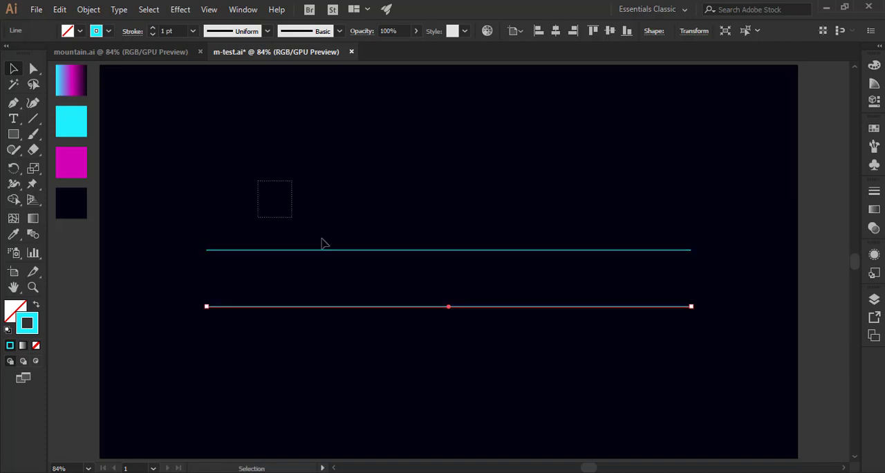
left_click_drag(321, 243, 379, 308)
left_click(342, 366)
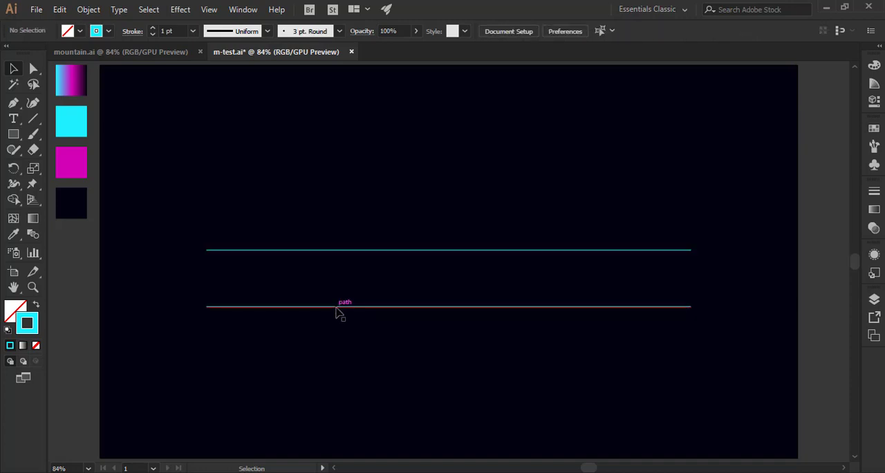
Recolour the lower line with the magenta swatch as its stroke and no fill.
left_click(337, 308)
left_click(12, 236)
left_click(73, 149)
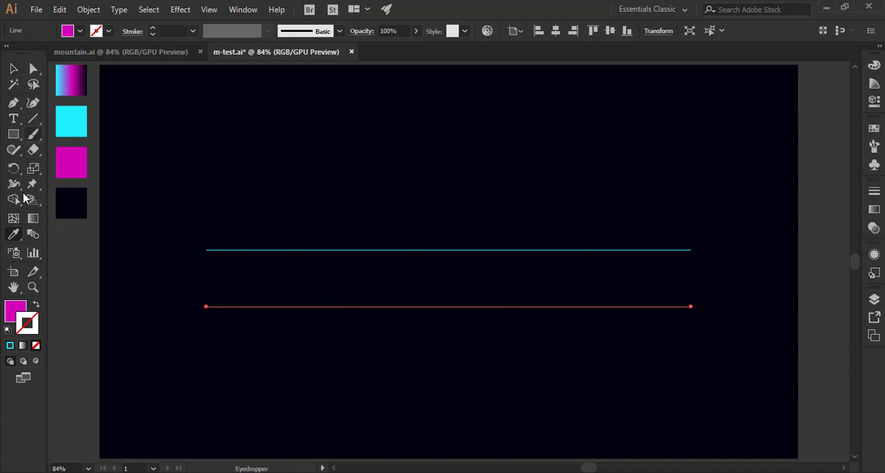
left_click(36, 306)
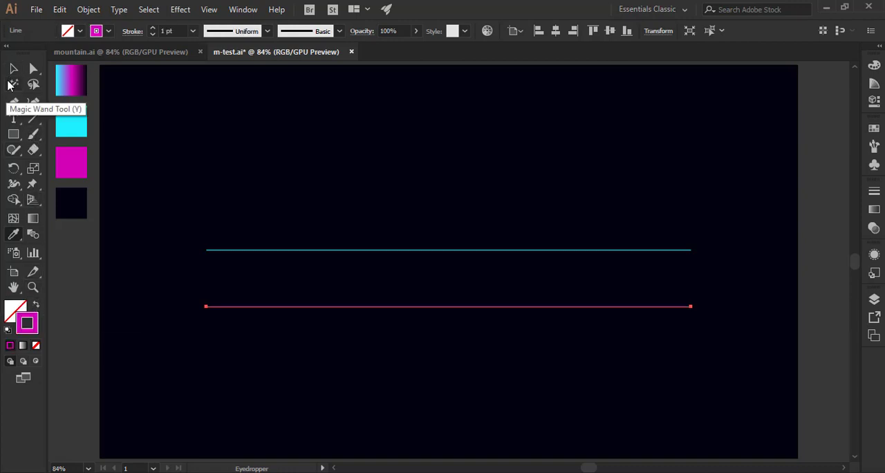
left_click(13, 68)
left_click(87, 289)
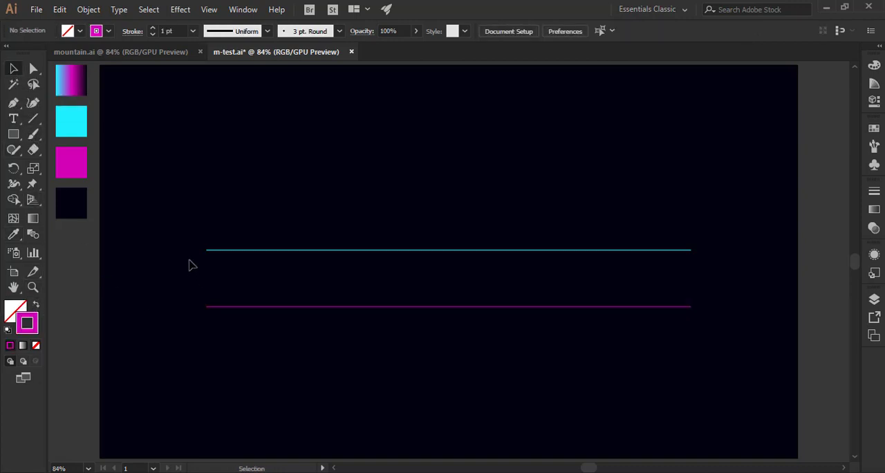
Select the cyan and magenta lines and make a blend between them.
left_click_drag(193, 225, 316, 366)
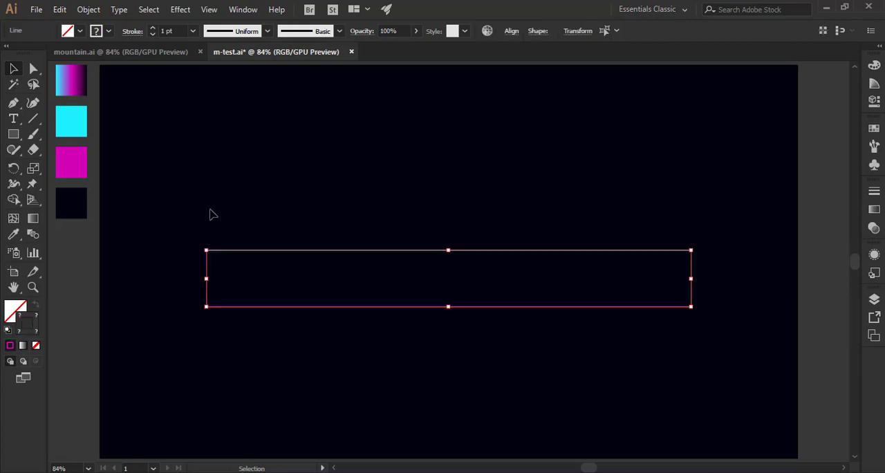
left_click(89, 10)
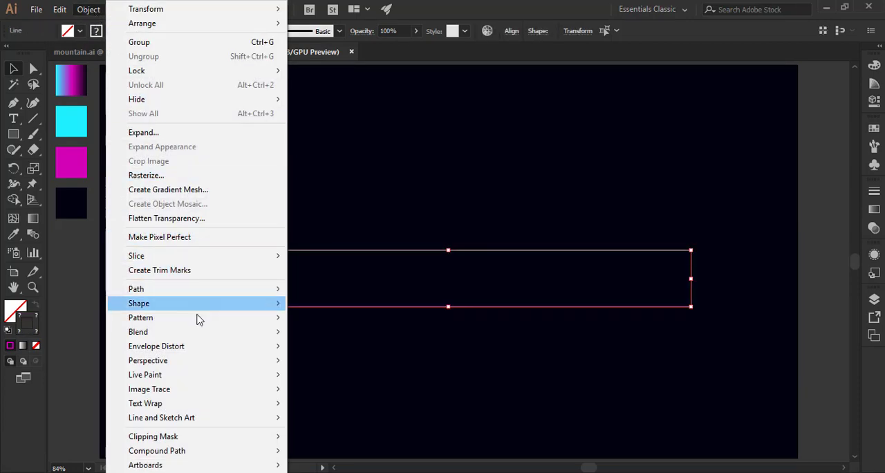
mouse_move(201, 334)
left_click(312, 333)
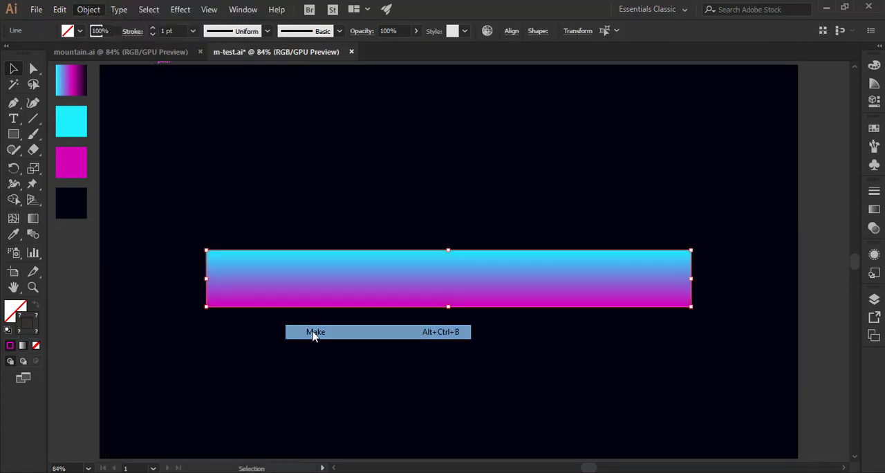
Change the blend's spacing to Specified Steps, preview it with 50 steps, and apply a higher step count.
left_click(90, 11)
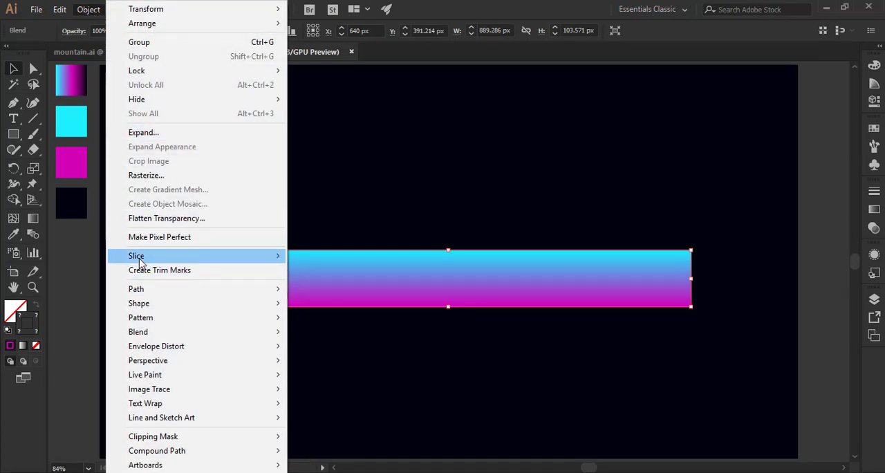
mouse_move(154, 256)
mouse_move(160, 336)
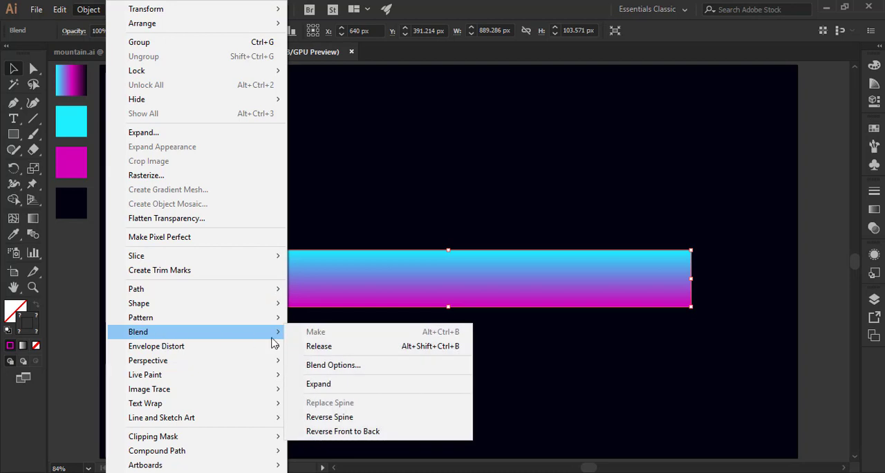
left_click(317, 365)
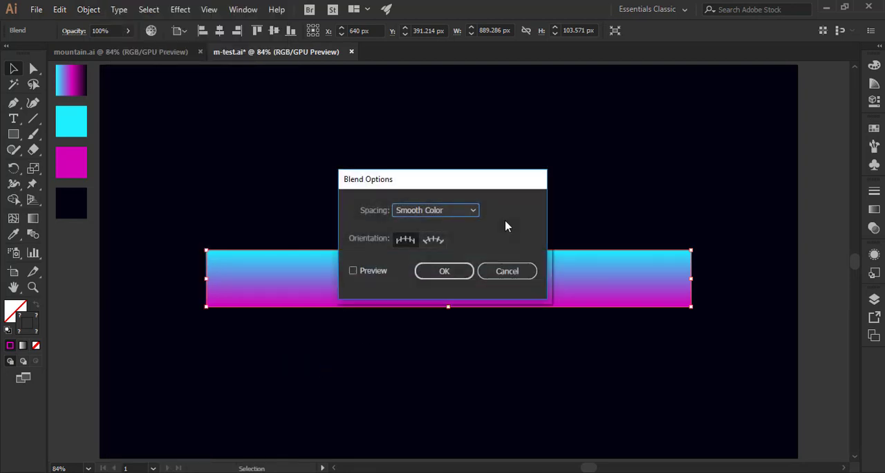
left_click_drag(473, 186, 718, 83)
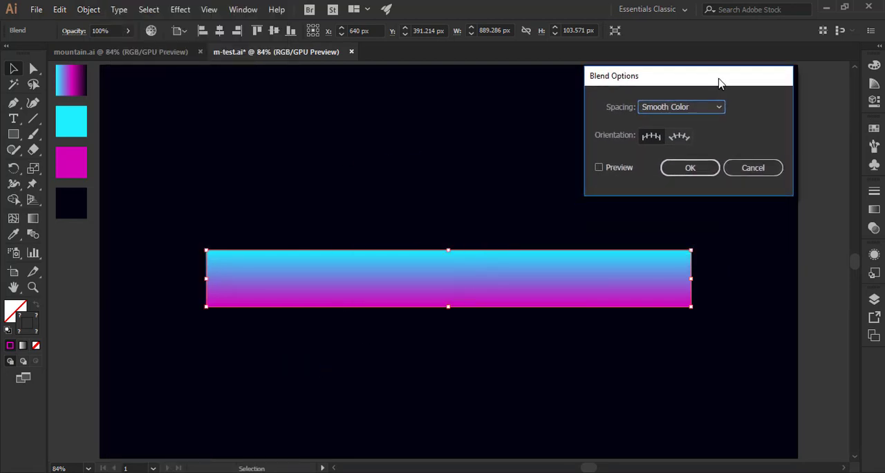
left_click(684, 106)
left_click(681, 133)
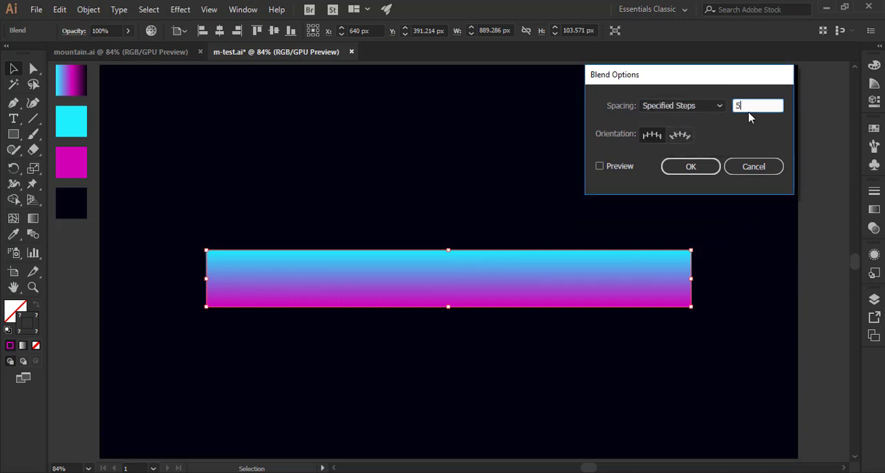
left_click(621, 170)
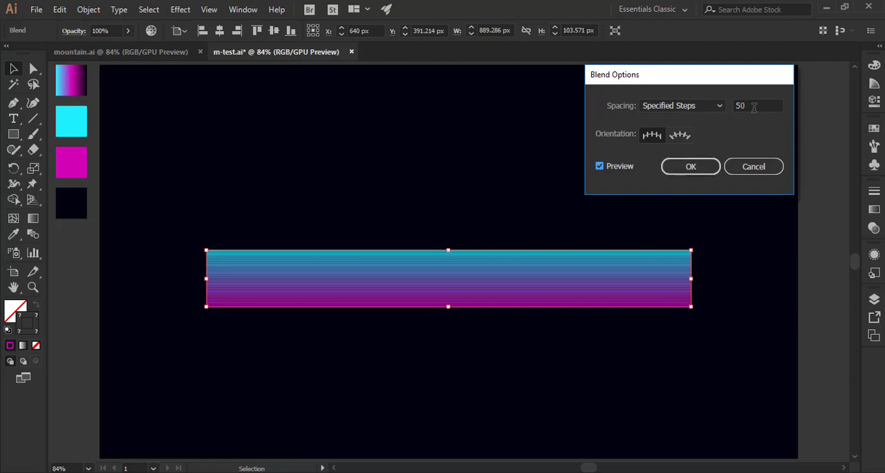
left_click_drag(754, 106, 719, 114)
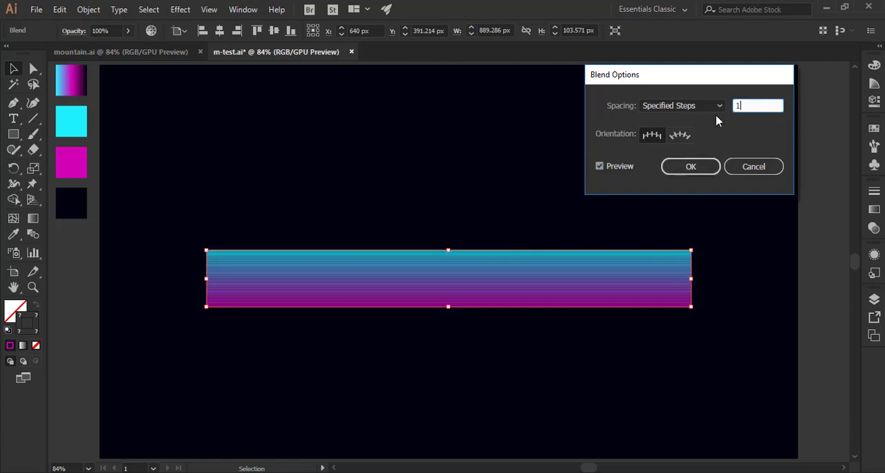
left_click(681, 170)
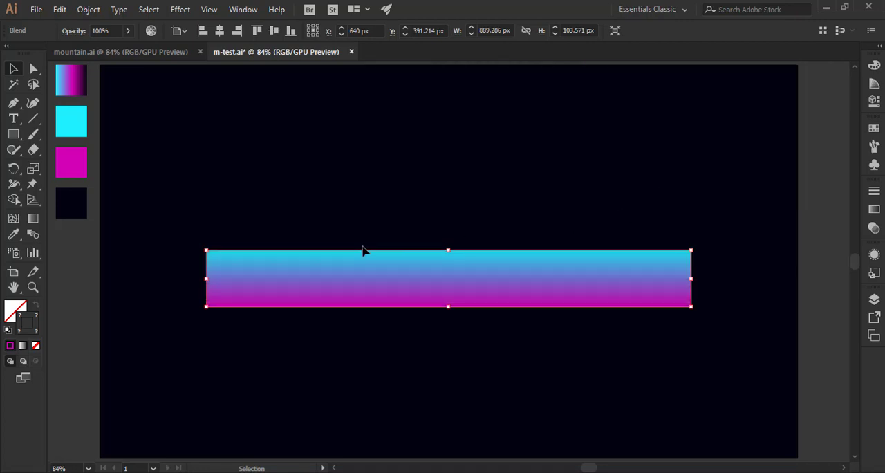
Add an anchor point at the midpoint of the blend's upper cyan line.
left_click(31, 72)
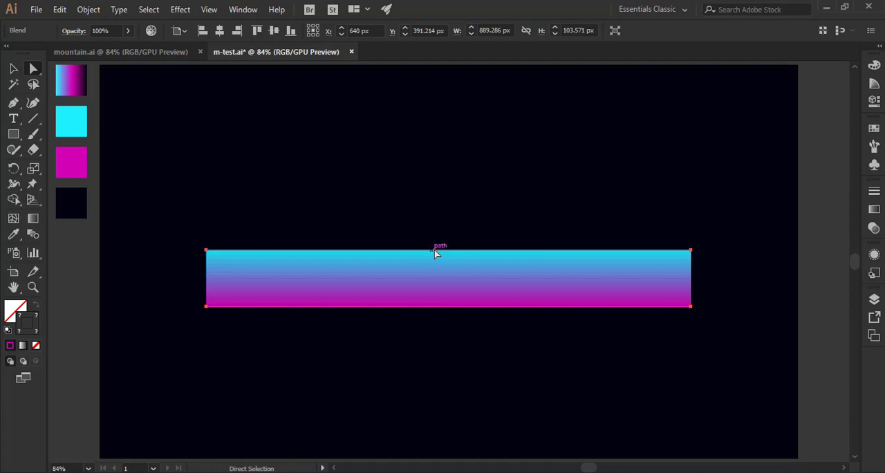
left_click(15, 104)
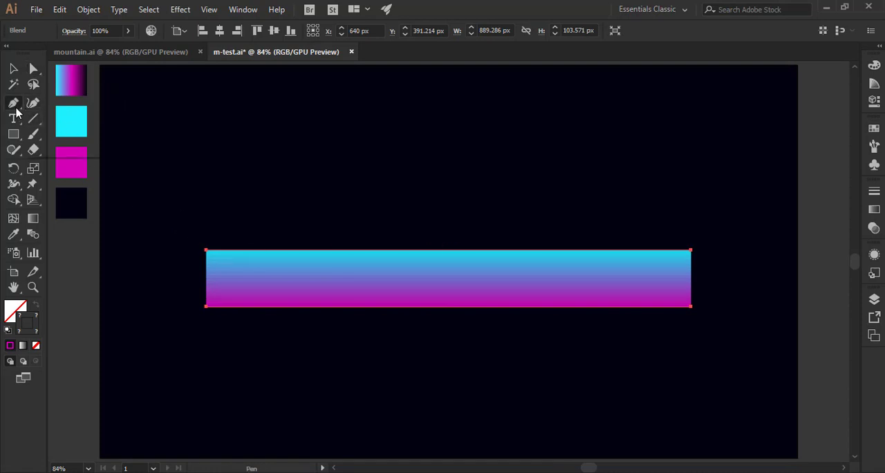
left_click_drag(16, 113, 41, 119)
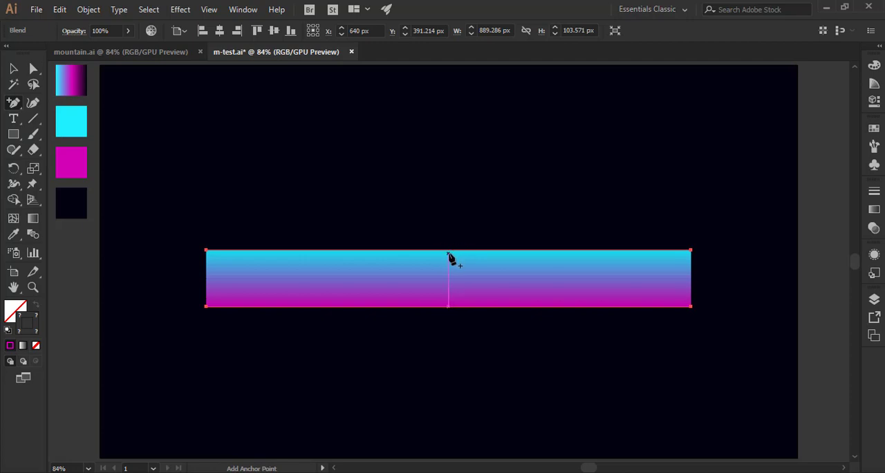
left_click(449, 250)
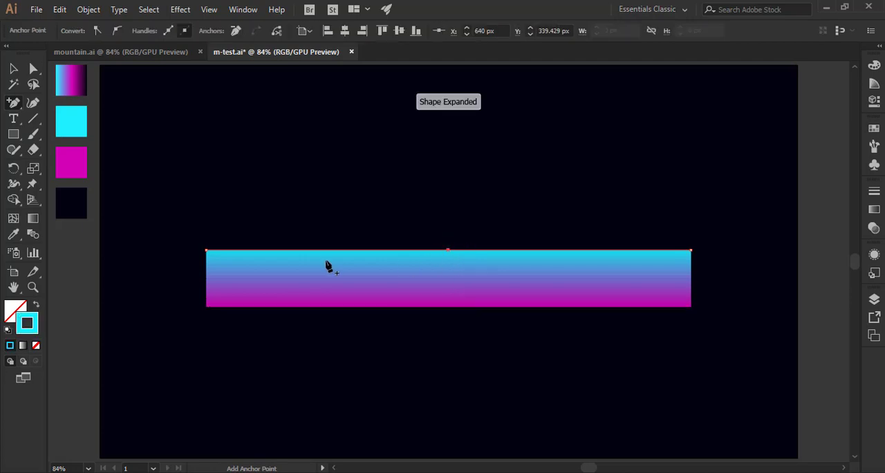
Raise the cyan line's middle anchor to about Y 68 px as a peak and lower its two end anchors close to the magenta base.
left_click(33, 69)
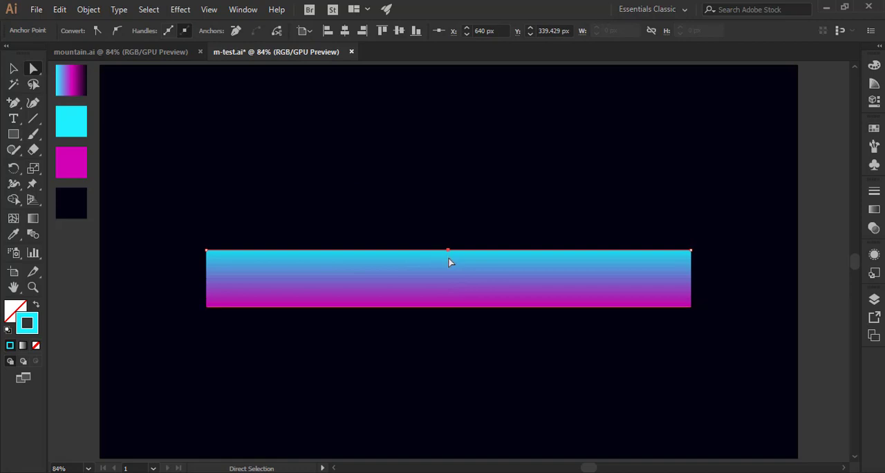
left_click_drag(449, 250, 449, 104)
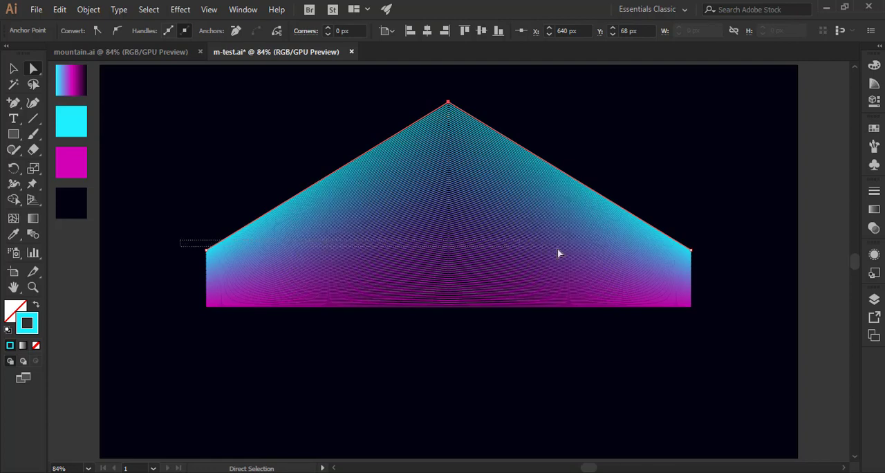
left_click_drag(676, 257, 696, 293)
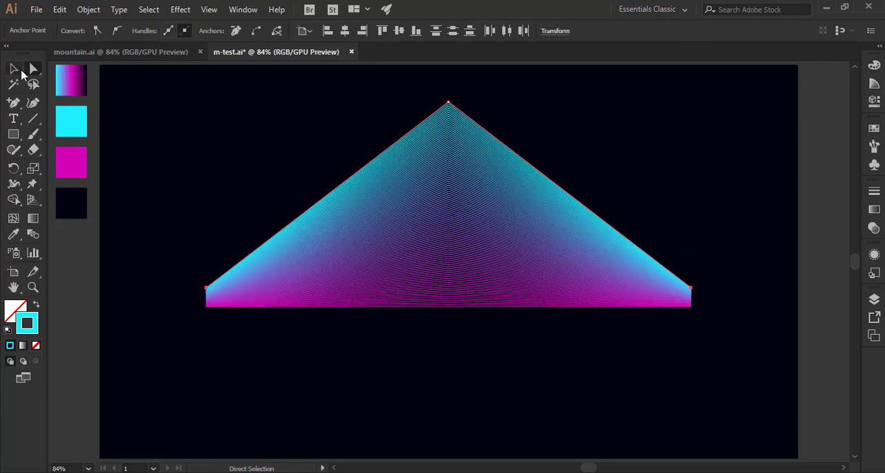
Move the whole blended mountain straight down to about Y 366 px.
left_click(20, 70)
left_click(224, 152)
left_click_drag(456, 197, 460, 258)
left_click(306, 214)
left_click(436, 293)
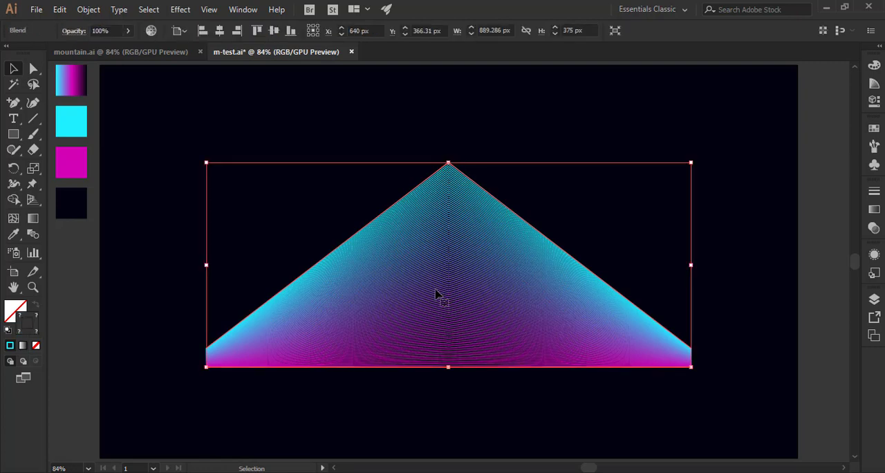
Add an anchor point on the blend's magenta base line, right of centre at about X 812 px, and deselect the line.
left_click(14, 103)
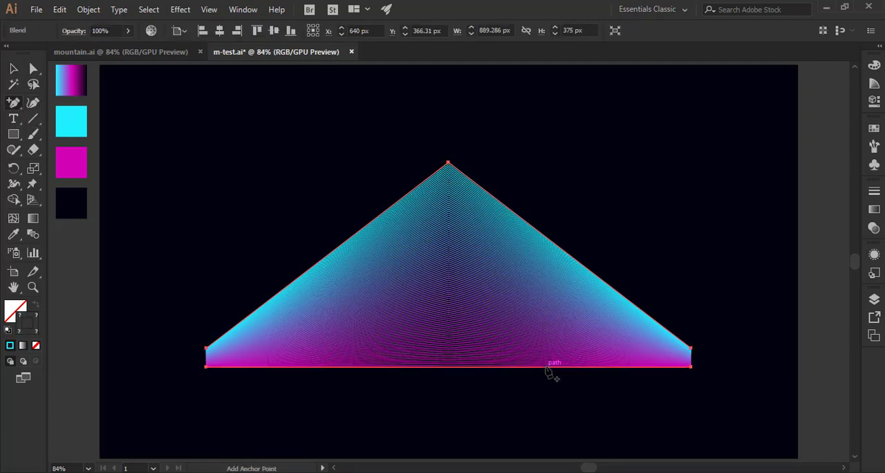
left_click(542, 367)
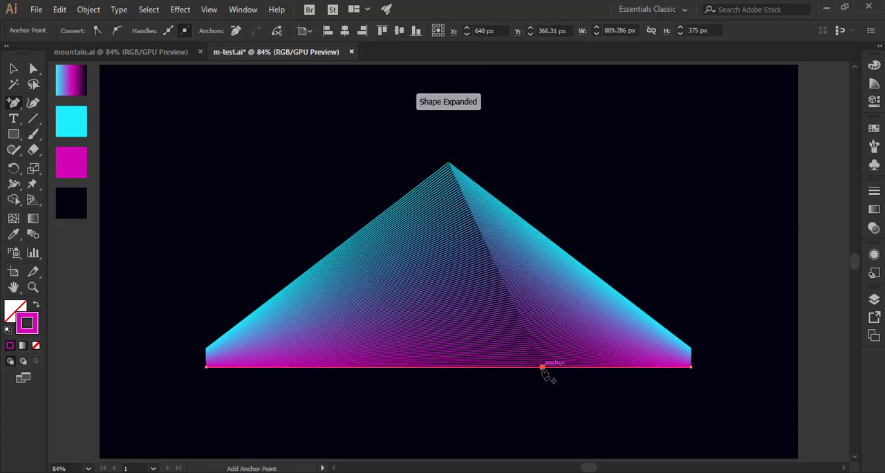
left_click(15, 72)
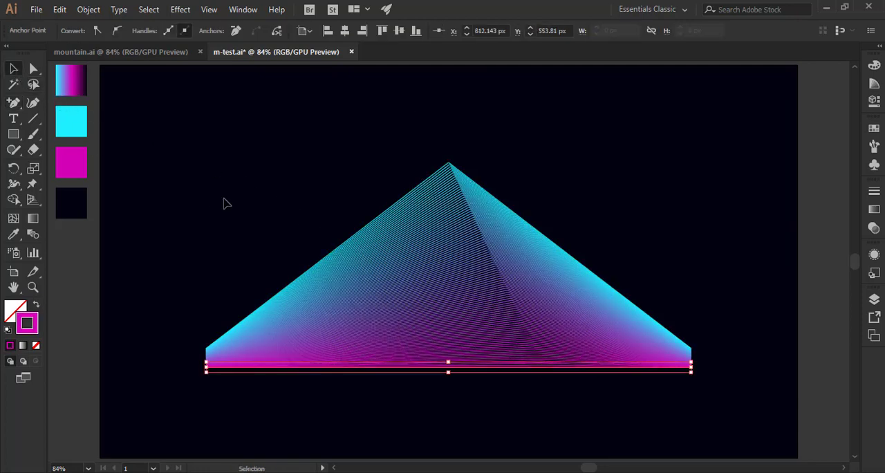
left_click(253, 199)
Scale the mountain blend down proportionally to about 614 × 259 px, keeping its upper-right bounding corner in place.
left_click(376, 325)
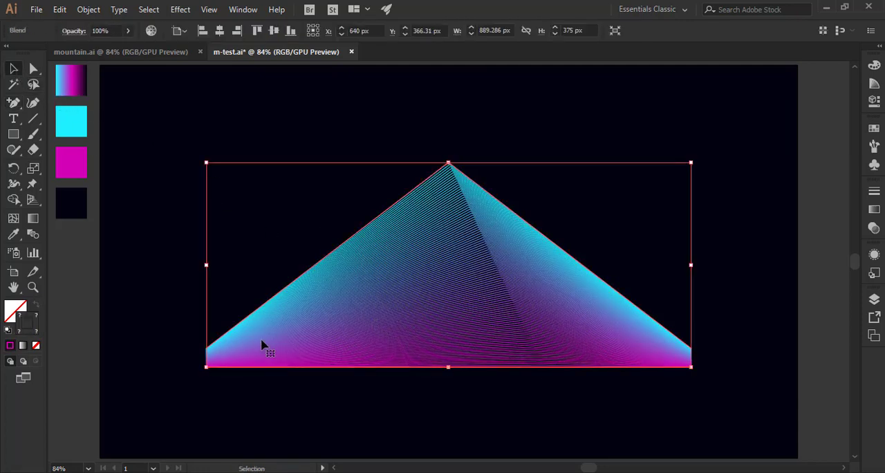
left_click_drag(205, 367, 355, 304)
left_click(440, 355)
left_click(495, 280)
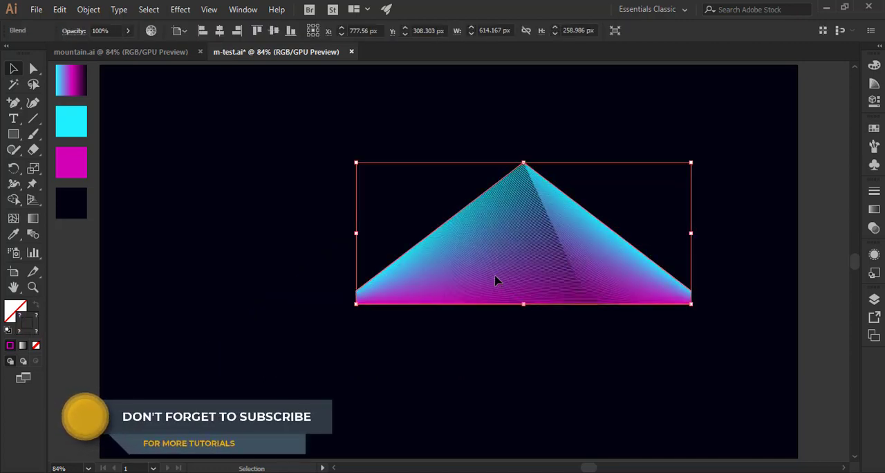
Copy the mountain blend and paste the duplicate in front of it.
left_click(60, 10)
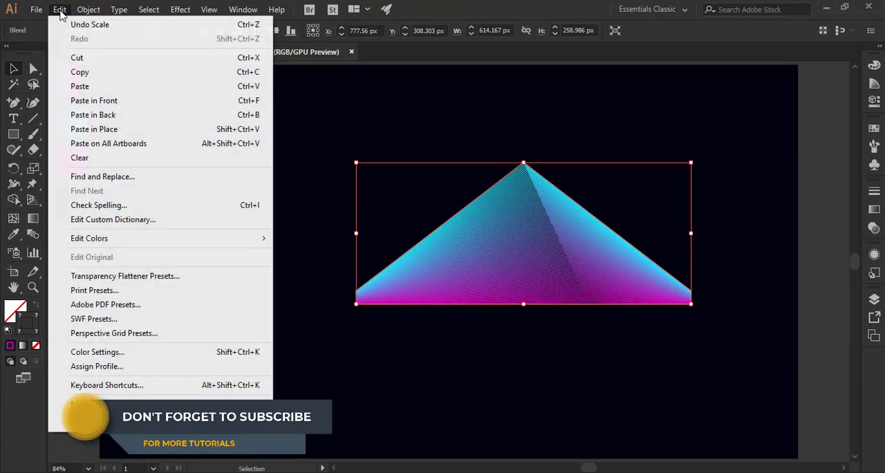
left_click(94, 74)
left_click(60, 10)
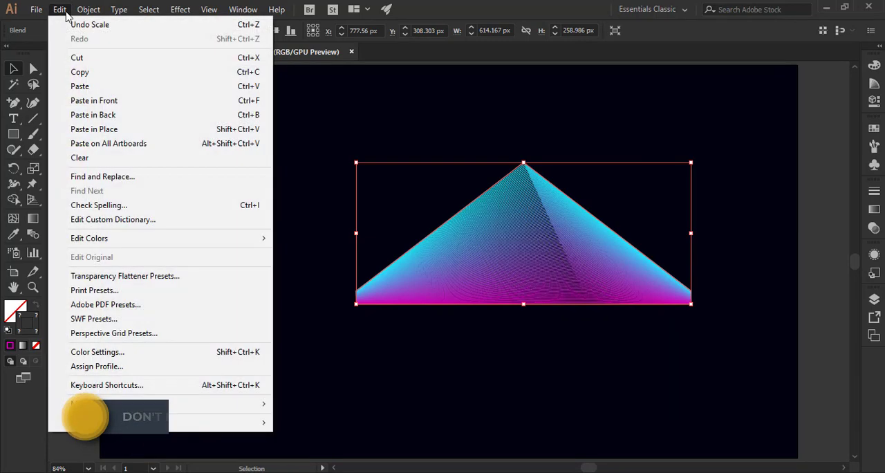
left_click(96, 101)
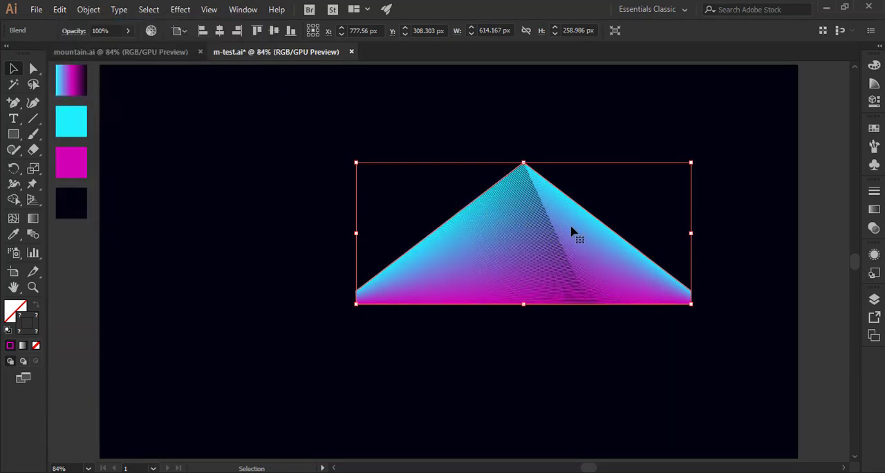
Move the duplicate mountain left along the shared base and scale it down to about 456 × 192 px.
left_click_drag(599, 234, 503, 234)
left_click_drag(599, 162, 545, 200)
left_click(477, 339)
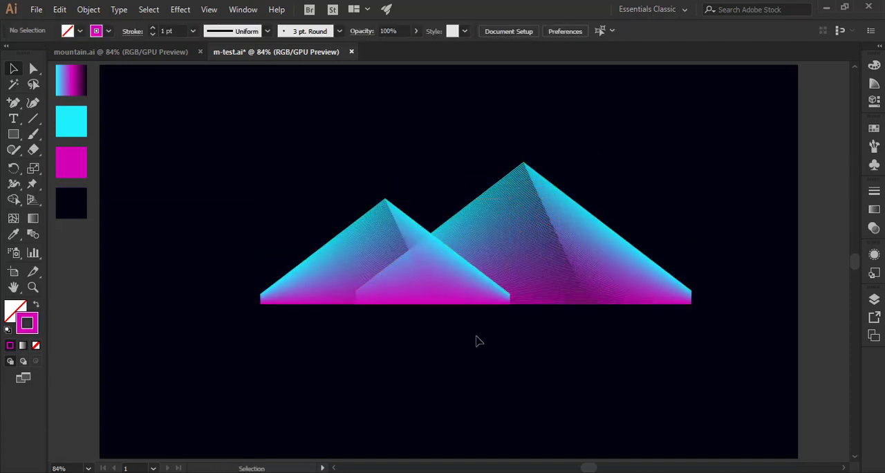
Reflect the smaller mountain across the vertical axis, with the preview on.
left_click(454, 288)
right_click(361, 245)
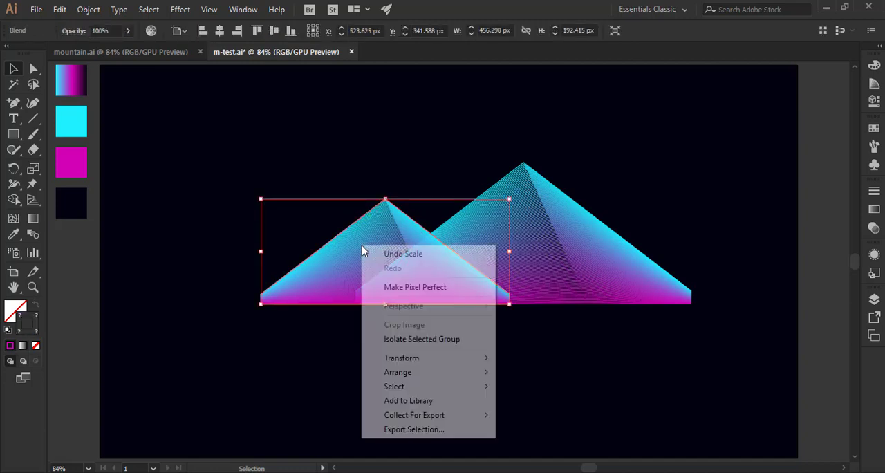
mouse_move(438, 358)
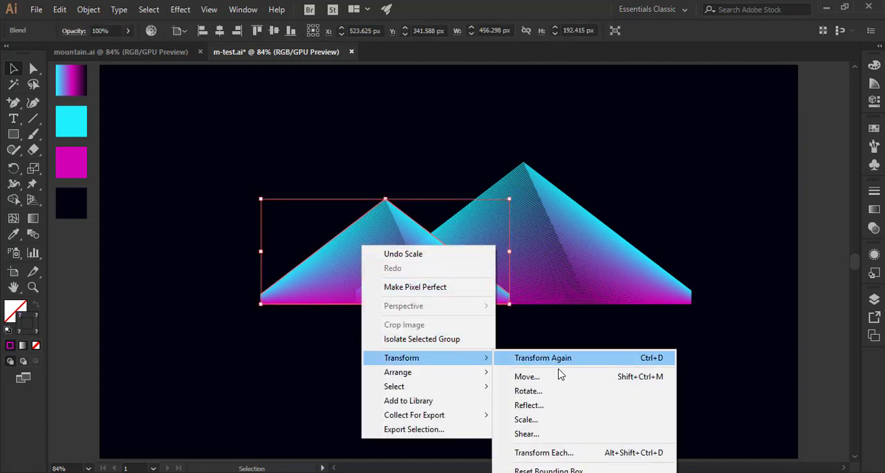
left_click(527, 404)
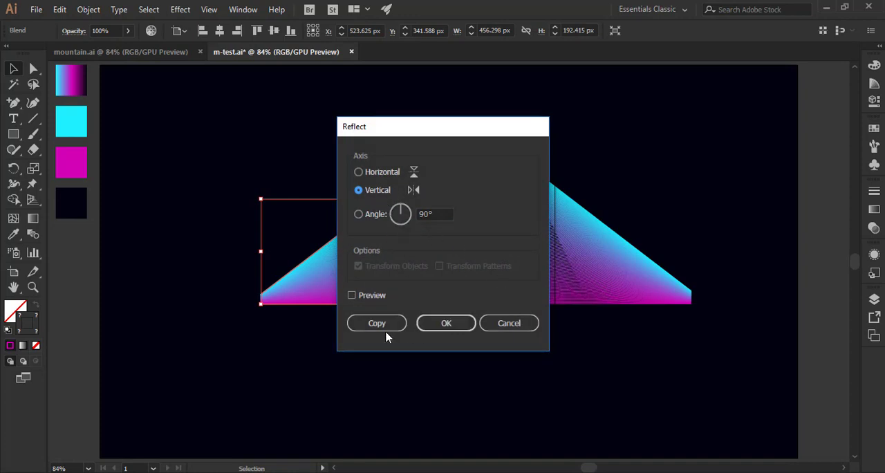
left_click(377, 298)
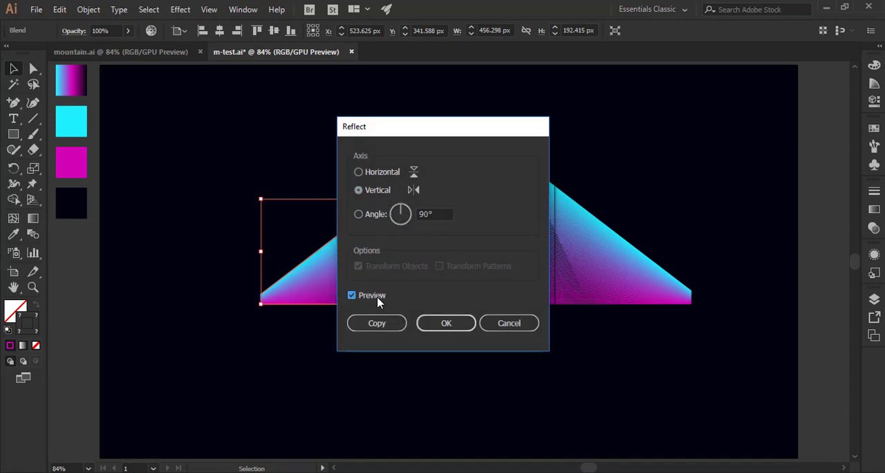
left_click(445, 326)
left_click(462, 353)
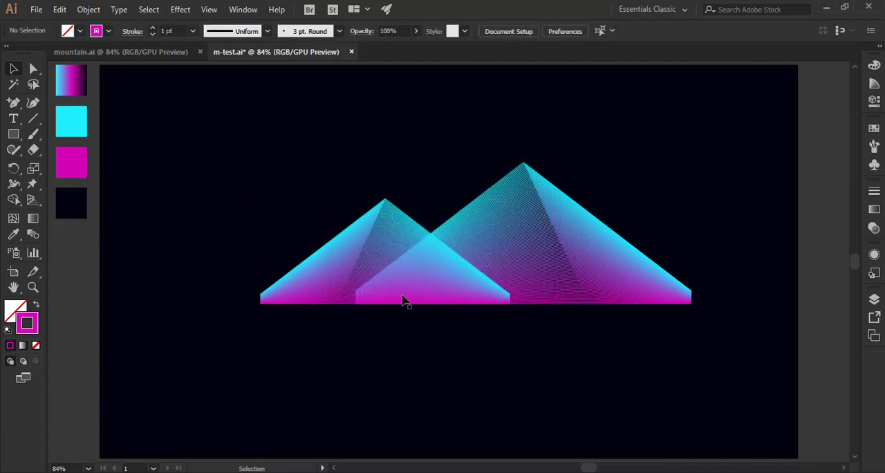
Shift the reflected mountain further left and scale it down to about 413 × 174 px on the same base line.
left_click_drag(400, 243, 336, 245)
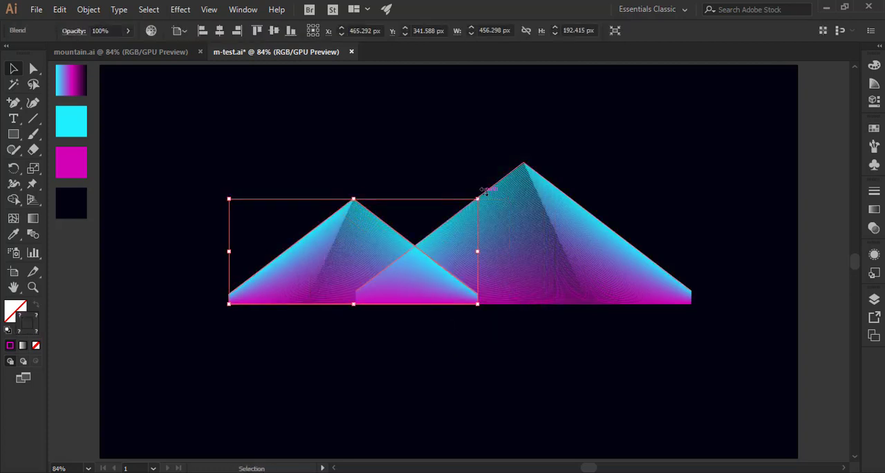
left_click_drag(477, 199, 454, 208)
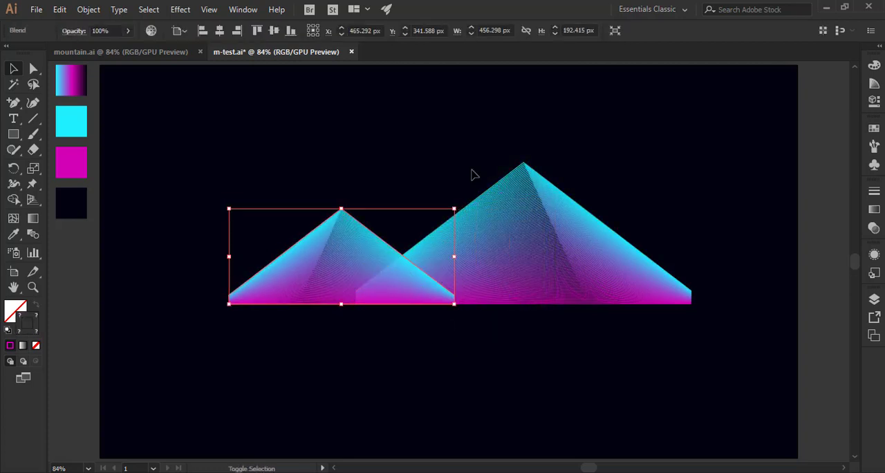
left_click(472, 174)
Set the large mountain's blend spacing to 80 specified steps with the preview on.
left_click(506, 216)
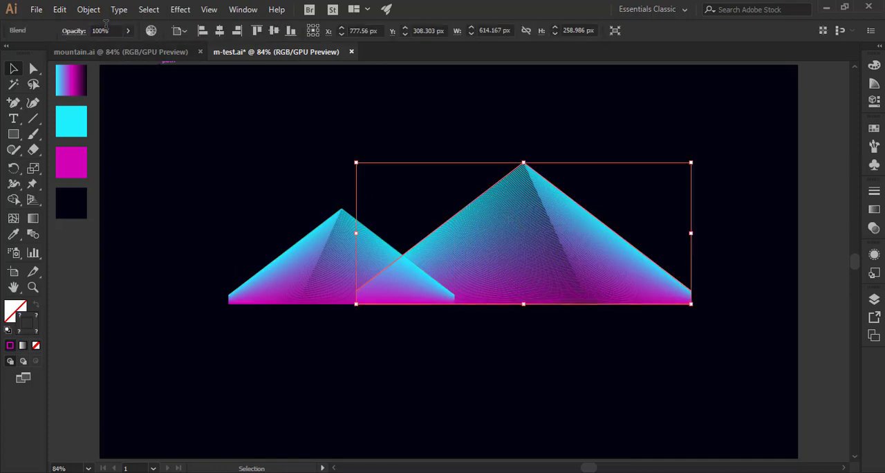
left_click(89, 8)
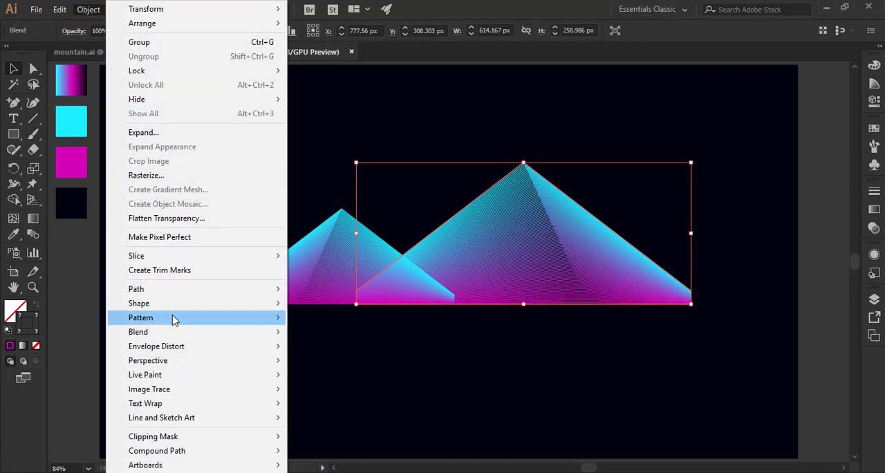
mouse_move(174, 332)
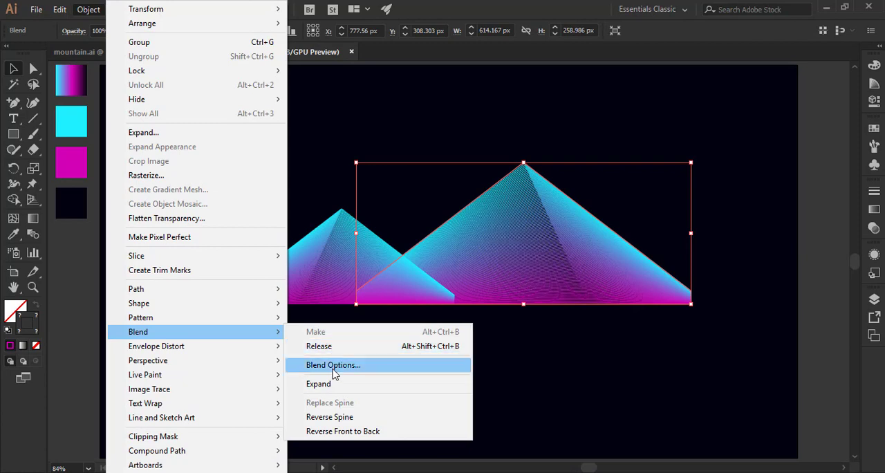
left_click(336, 364)
left_click(754, 106)
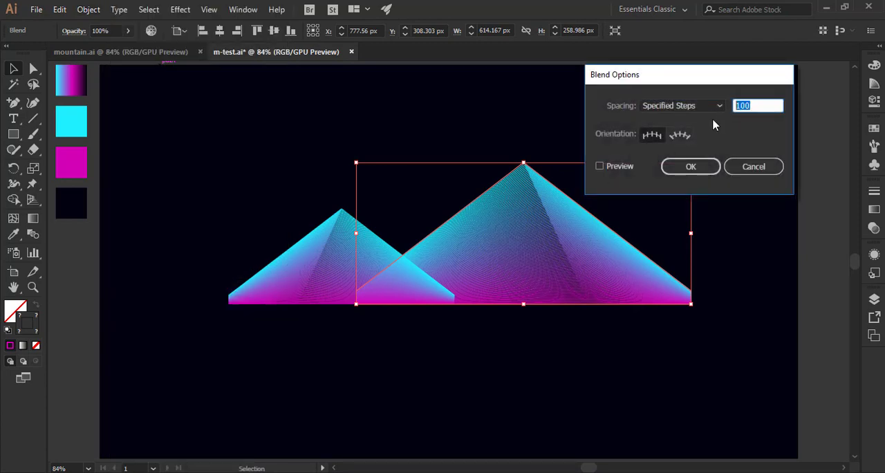
type("80")
left_click(620, 170)
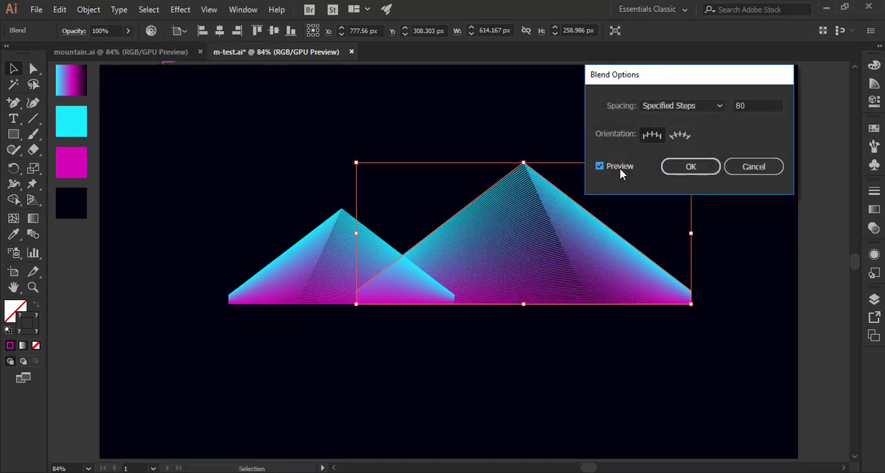
left_click(692, 168)
left_click(729, 223)
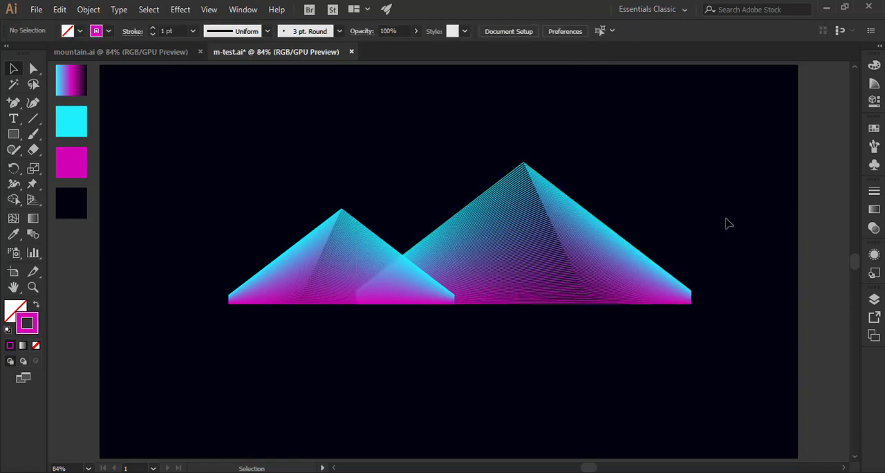
Move the smaller mountain left to about X 411 px and paste a copy of it in front.
left_click(340, 287)
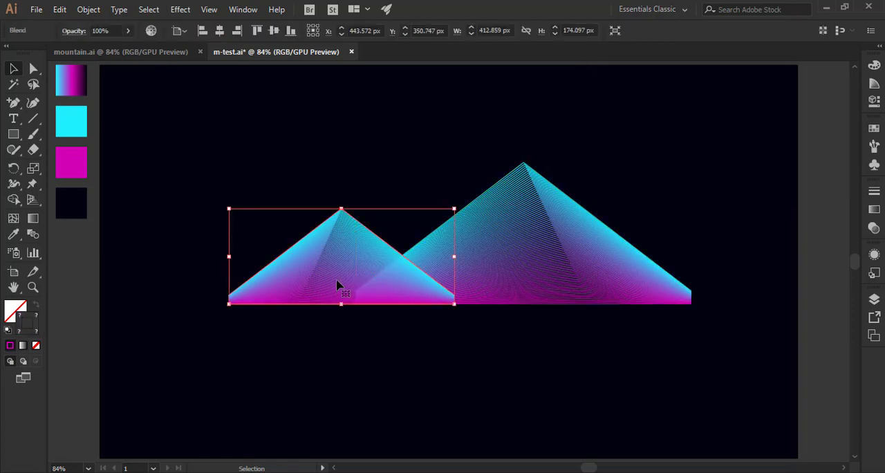
left_click_drag(339, 283, 320, 281)
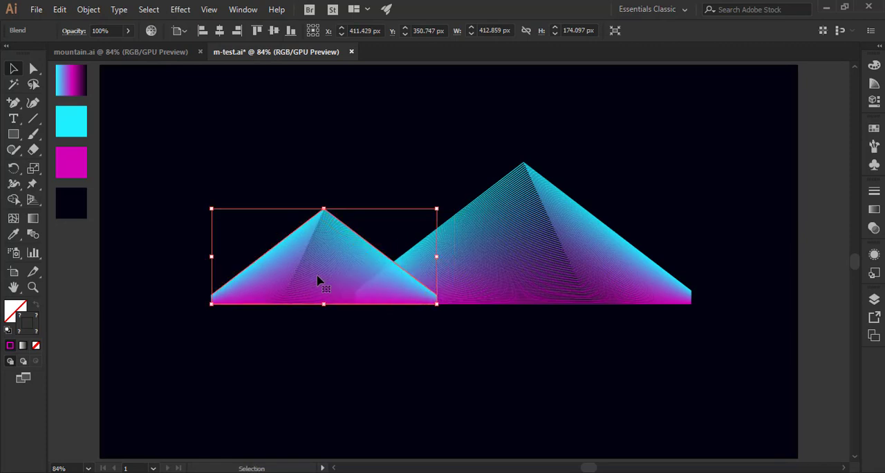
left_click(59, 10)
left_click(79, 72)
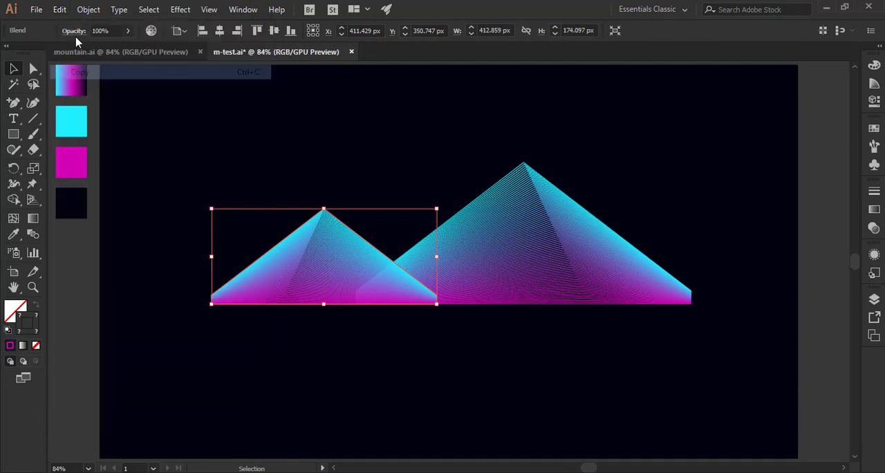
left_click(60, 10)
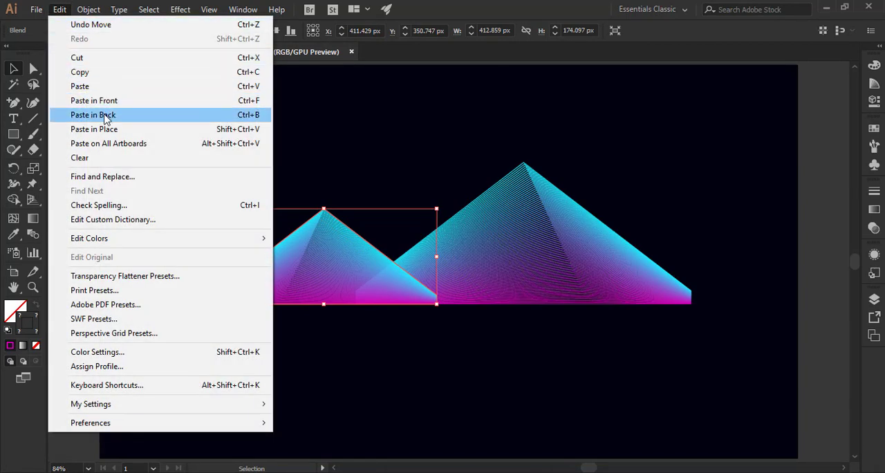
left_click(112, 102)
left_click(325, 145)
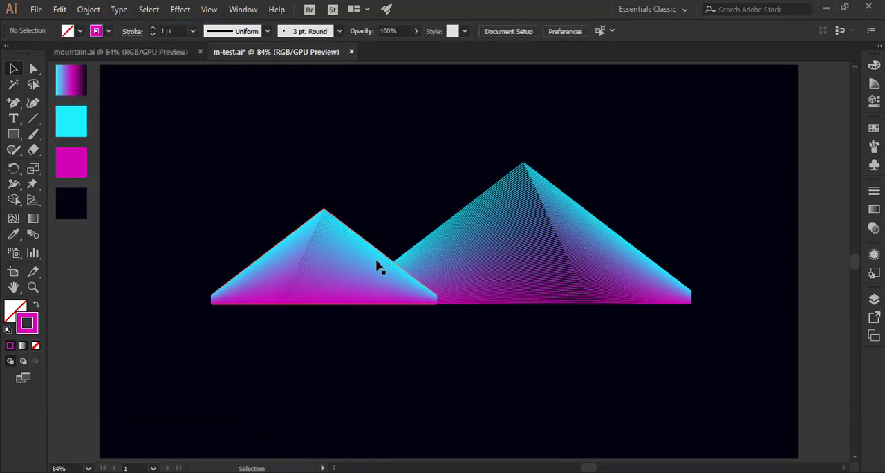
Move the pasted copy between the two mountains and scale it down to about 301 × 127 px on the base line.
left_click_drag(362, 265, 438, 263)
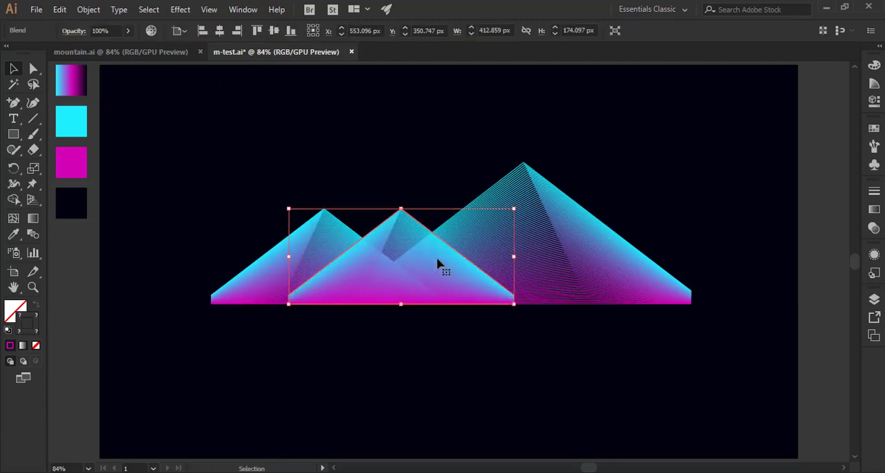
left_click_drag(512, 217, 488, 241)
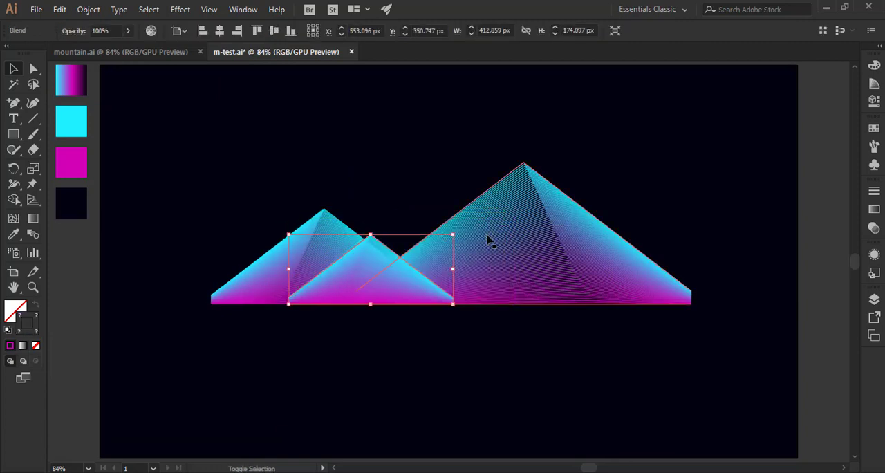
left_click_drag(434, 283, 458, 282)
left_click(446, 188)
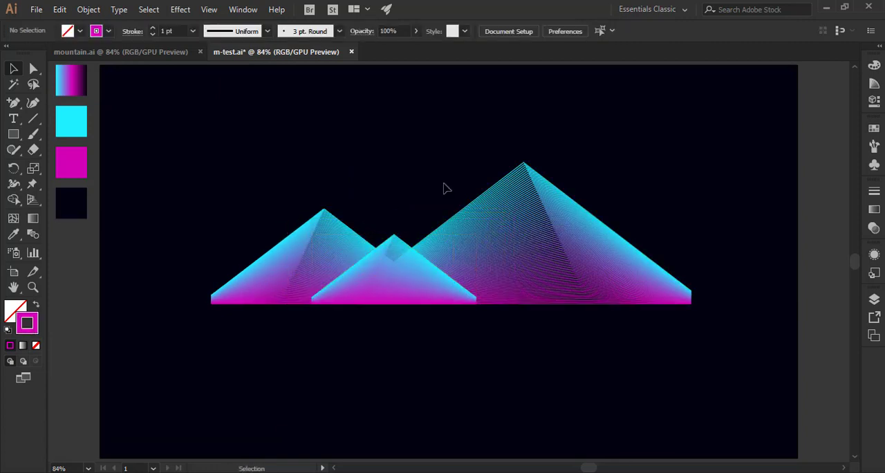
Move the large mountain left to overlap the left one, and shift the smallest mountain right to about X 703 px.
left_click_drag(586, 250, 522, 255)
left_click(435, 366)
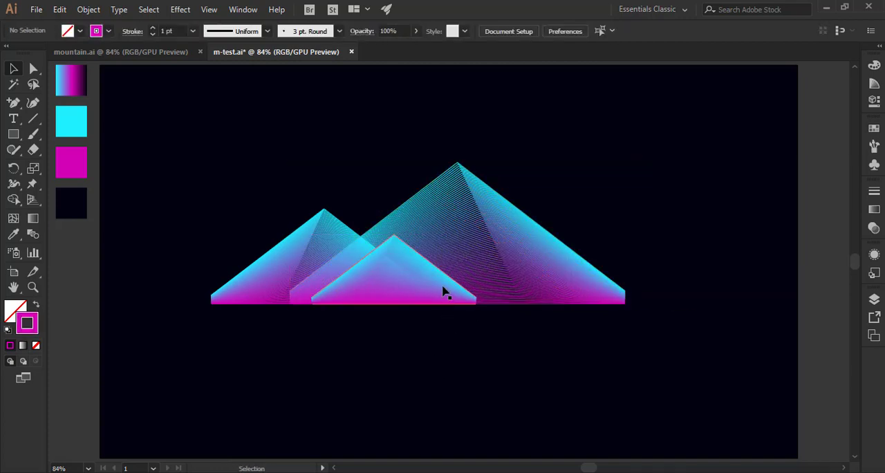
left_click(445, 287)
left_click_drag(446, 287, 543, 298)
left_click(405, 351)
left_click(537, 360)
Duplicate the smallest mountain in front, move the copy right, and enlarge it to about 477 × 201 px on the base line.
left_click(507, 279)
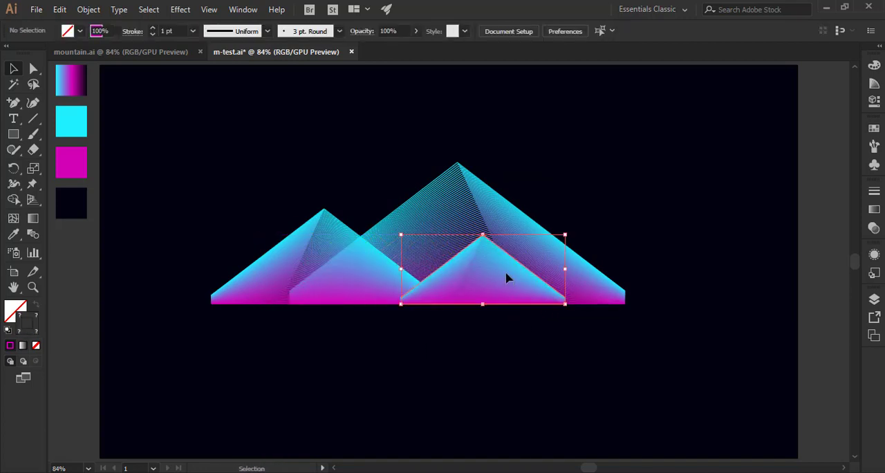
left_click(59, 10)
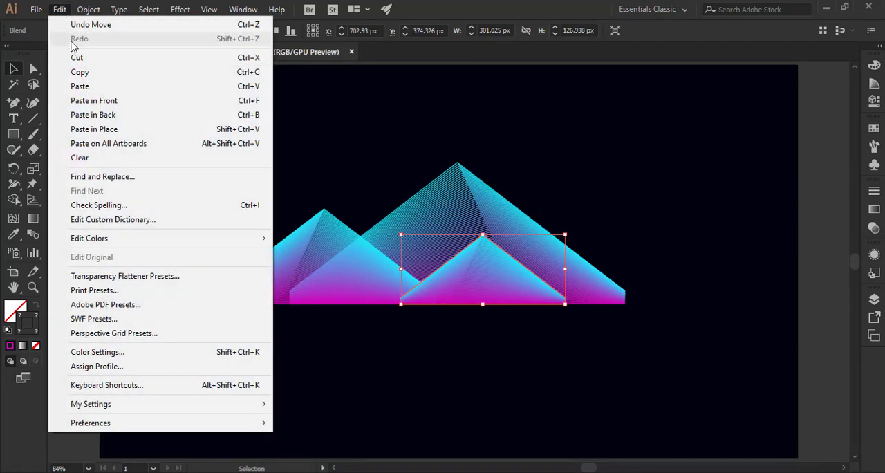
left_click(95, 91)
left_click(117, 100)
left_click_drag(508, 278, 563, 277)
left_click_drag(622, 236, 718, 143)
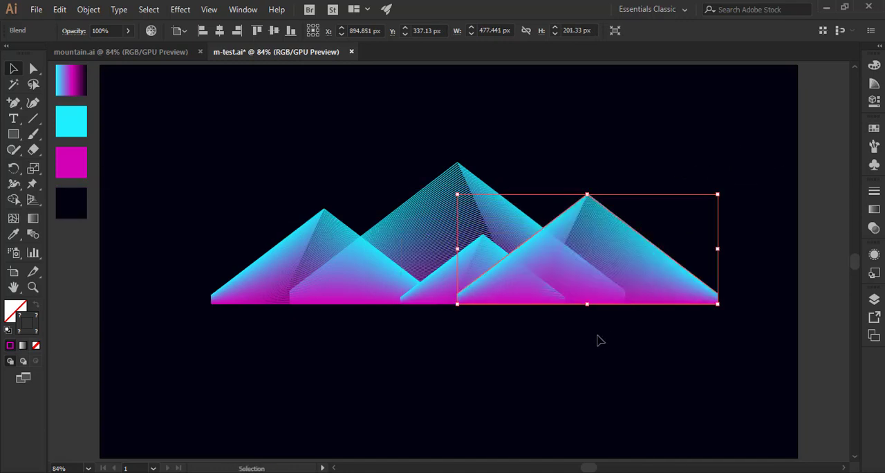
Reflect the selected right-hand mountain across the vertical axis.
right_click(622, 266)
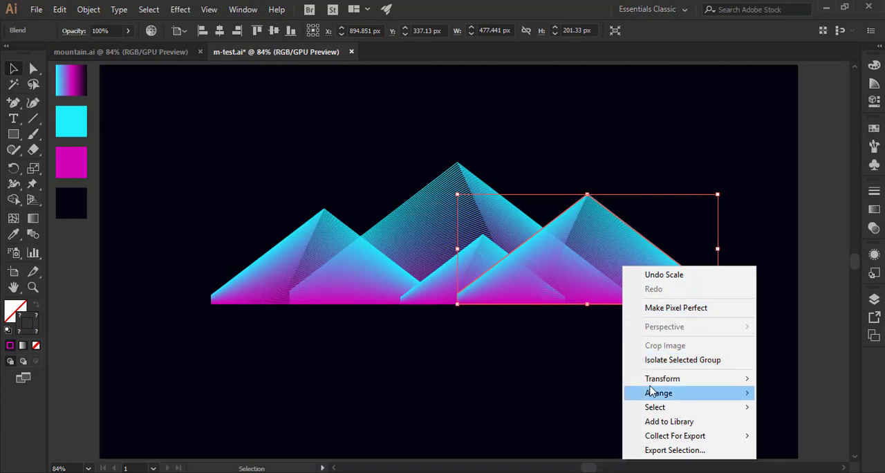
mouse_move(653, 380)
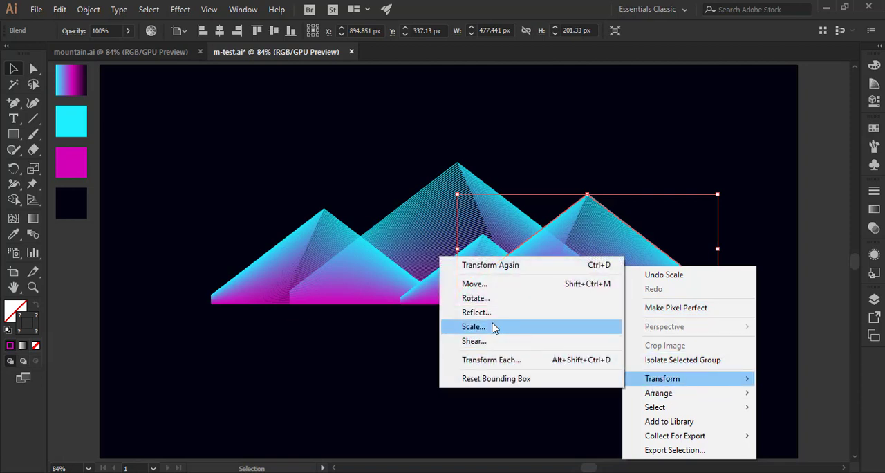
left_click(492, 313)
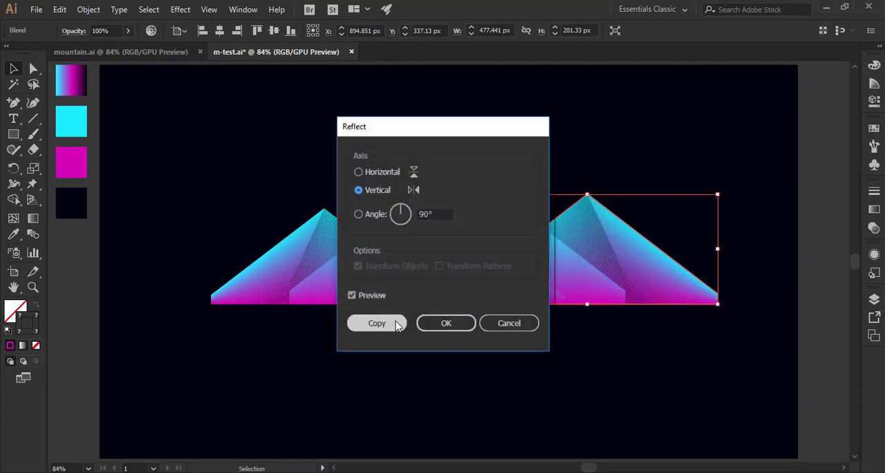
left_click(435, 325)
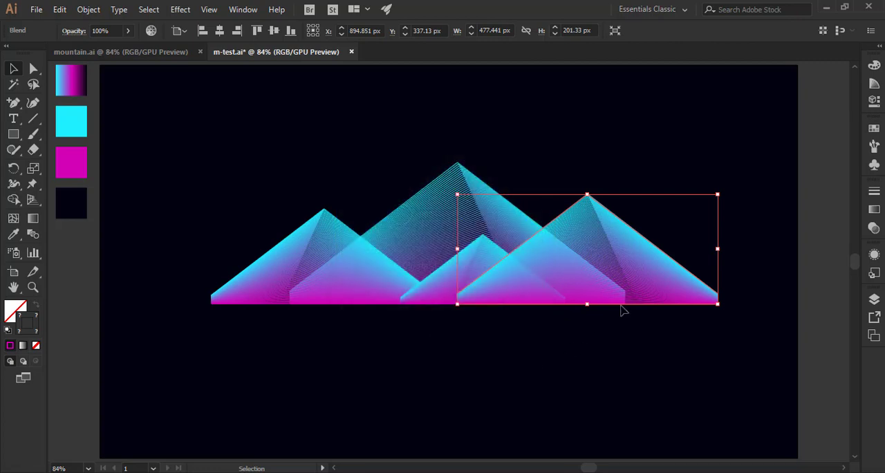
Reflect the right-hand mountain back across the vertical axis with the preview turned off, and deselect it.
right_click(686, 284)
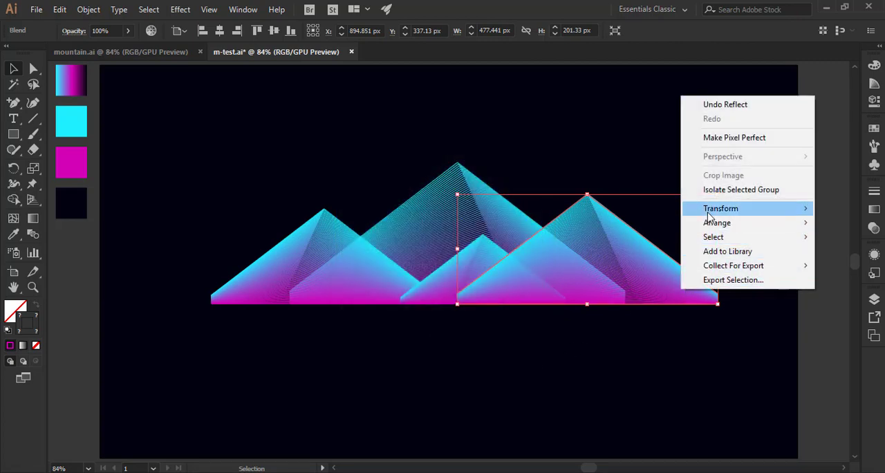
mouse_move(725, 215)
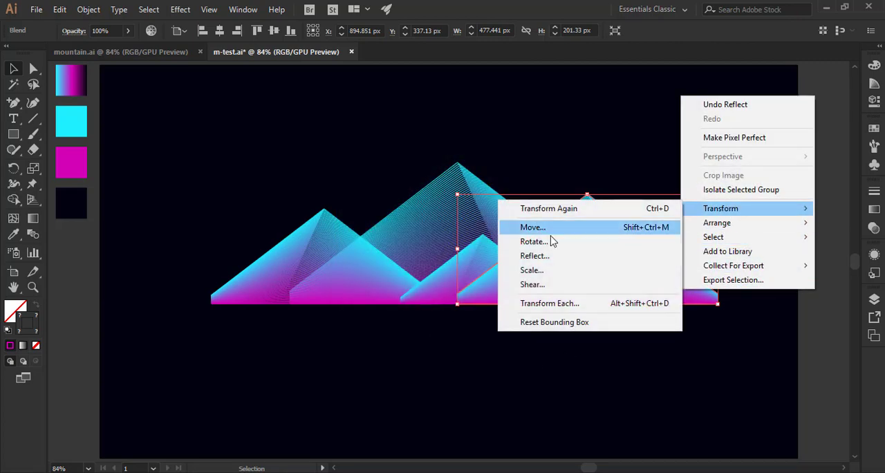
left_click(536, 255)
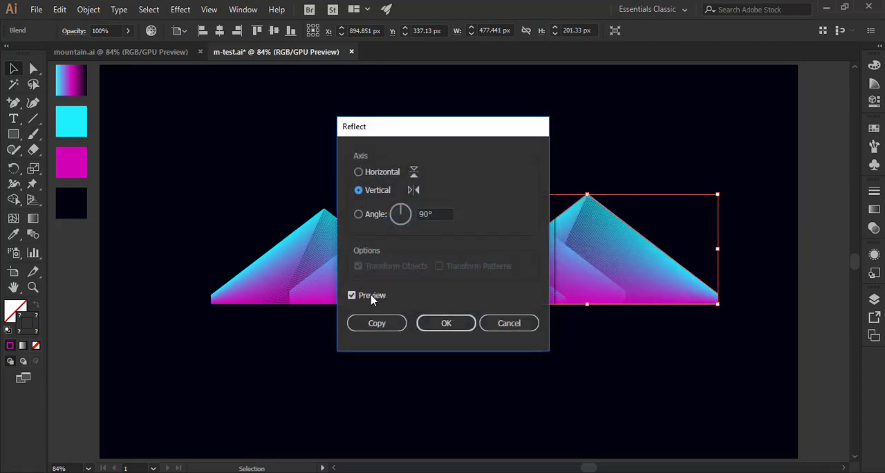
left_click(371, 295)
left_click(439, 326)
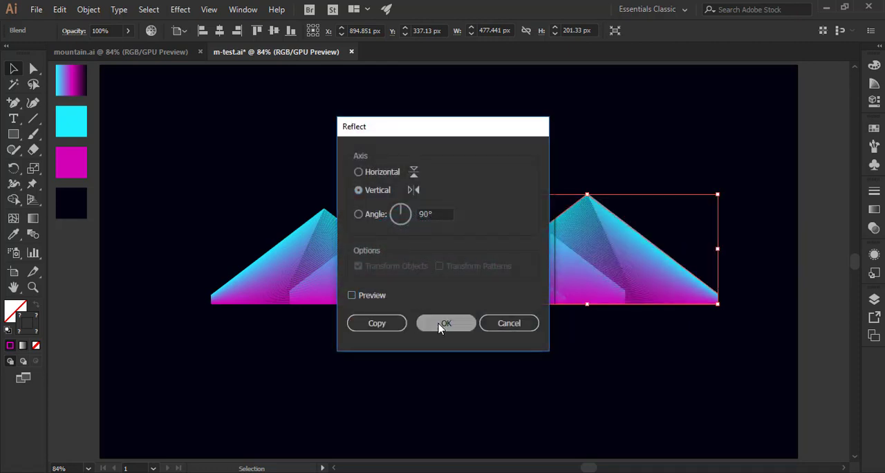
left_click(492, 356)
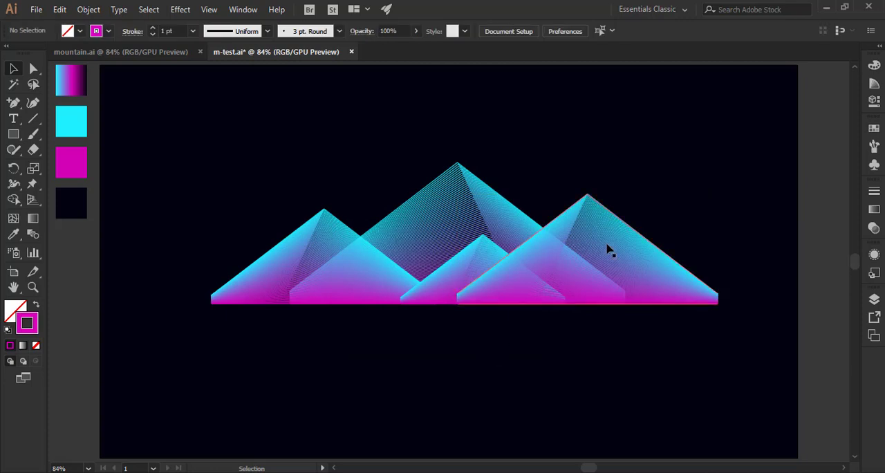
Shift the right-hand mountain slightly right, and bring the smallest and the large central mountain to the front.
left_click_drag(541, 271, 555, 271)
left_click(474, 239)
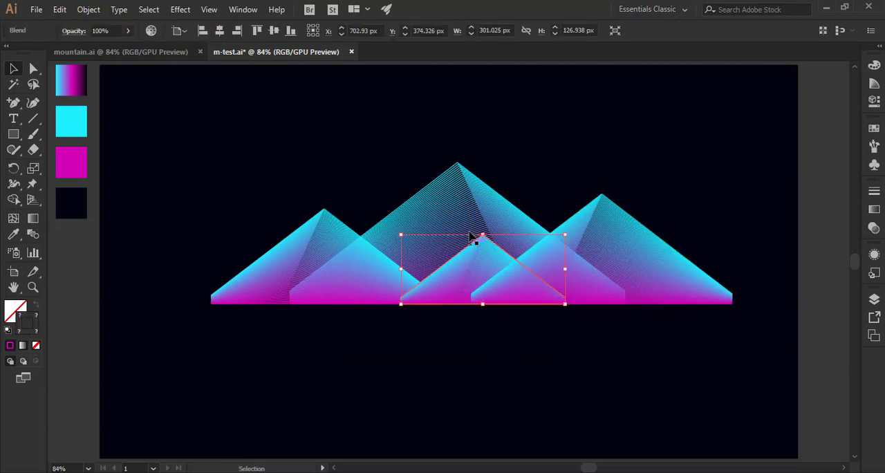
left_click(463, 205)
right_click(457, 205)
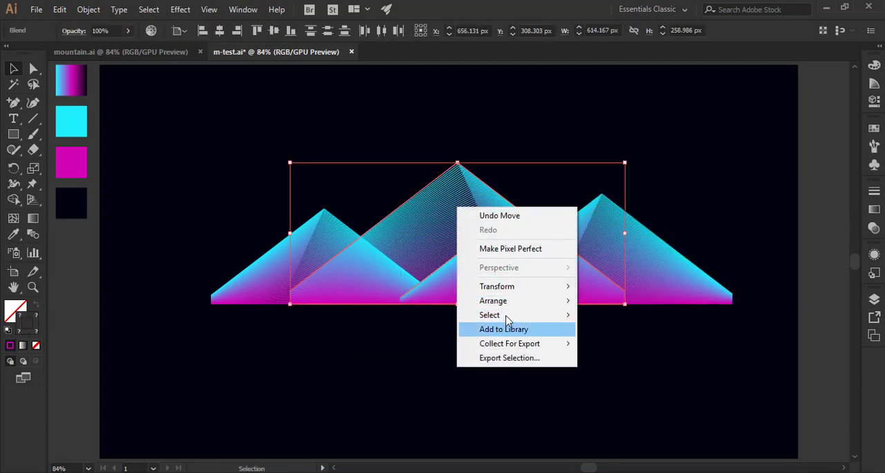
mouse_move(513, 302)
left_click(594, 302)
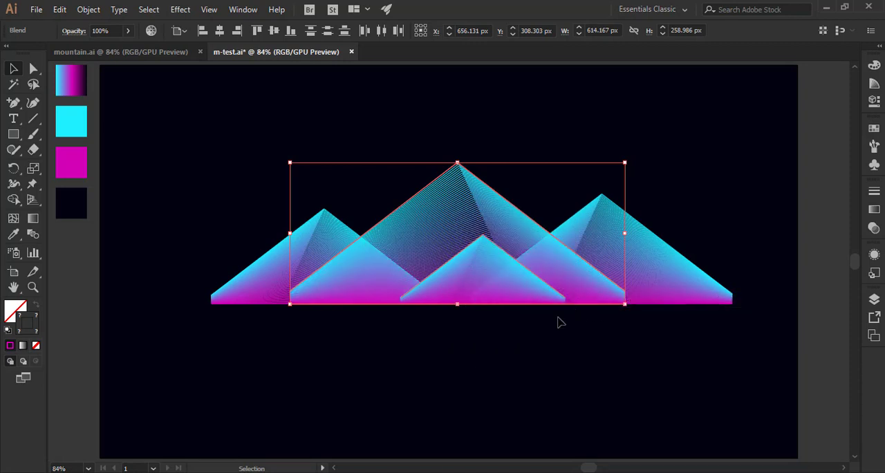
left_click(445, 340)
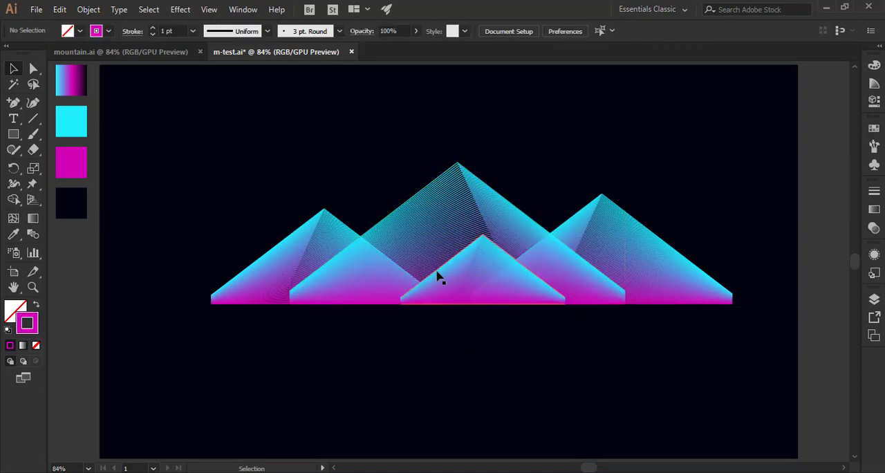
Bring the left-hand mountain to the front of the stack and clear the selection.
left_click(286, 267)
right_click(285, 264)
mouse_move(359, 406)
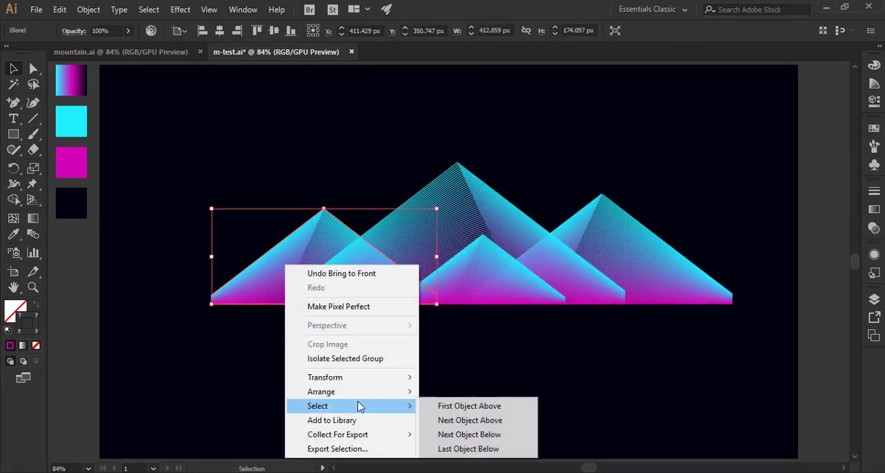
mouse_move(359, 391)
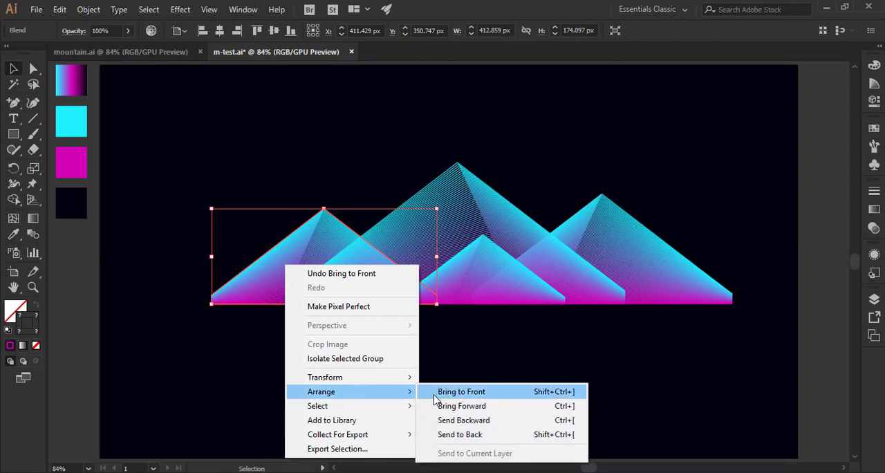
left_click(446, 392)
left_click(465, 306)
left_click(472, 283)
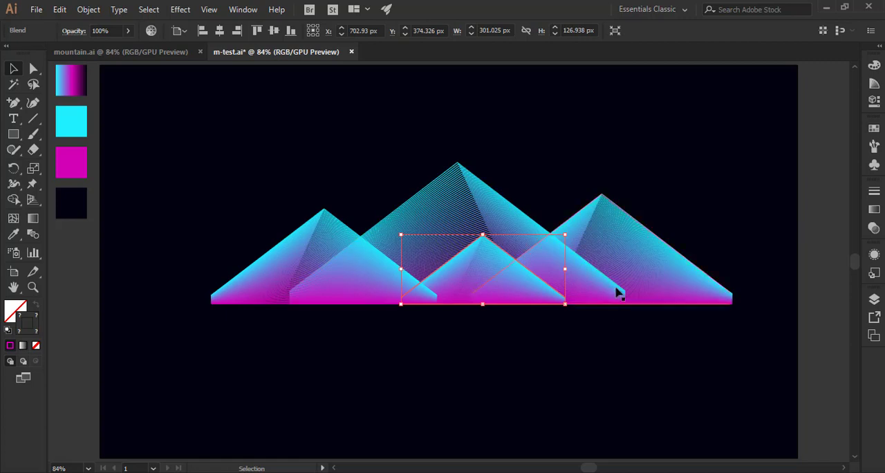
left_click(419, 311)
left_click(412, 303)
left_click(399, 324)
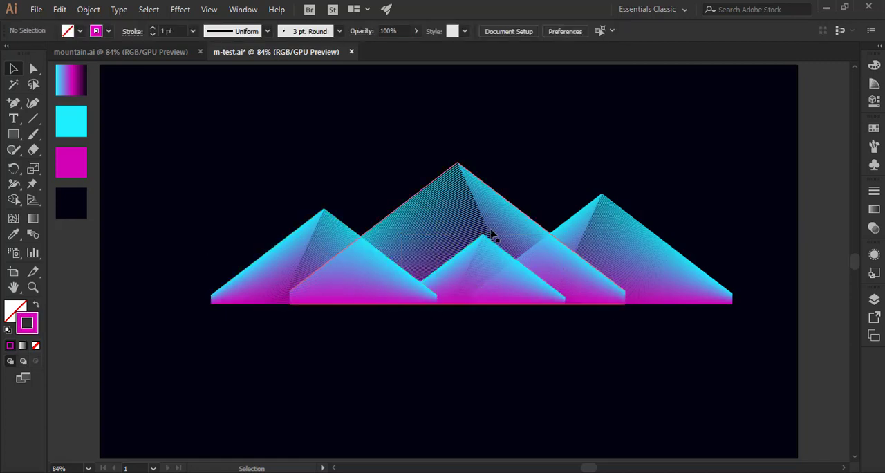
Copy the large central mountain and paste the copy directly behind it.
left_click(490, 237)
left_click(363, 284)
left_click(434, 236)
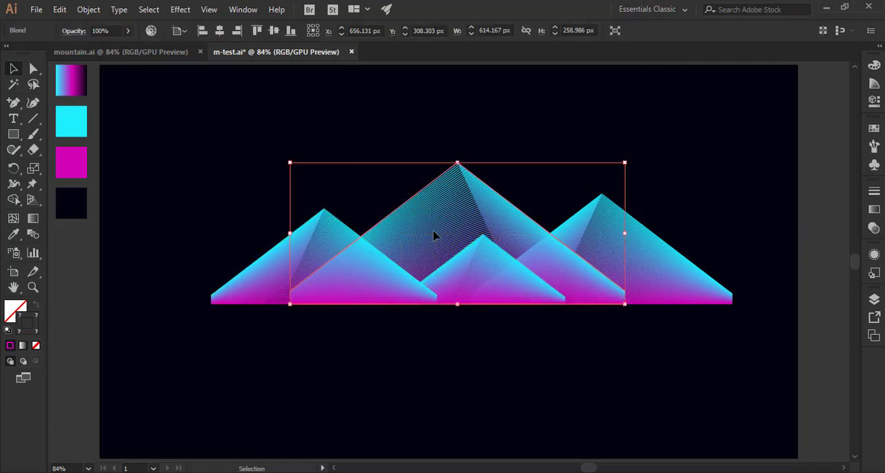
key("a")
key("v")
left_click(60, 9)
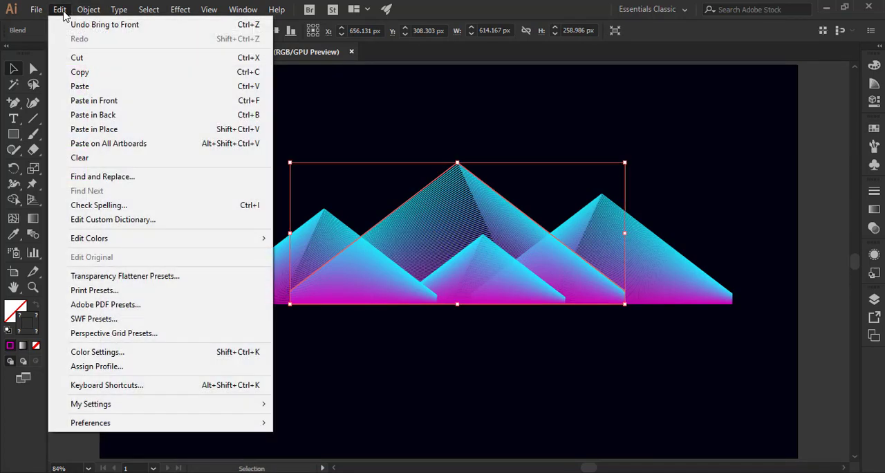
left_click(103, 71)
left_click(58, 10)
left_click(95, 115)
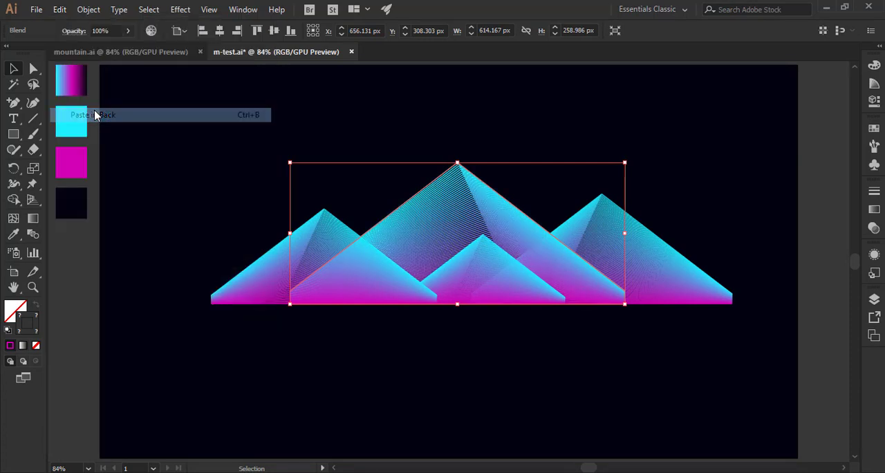
Move the pasted copy left to about X 525 px and scale it down to about 462 × 195 px on the base line.
left_click_drag(455, 196, 416, 197)
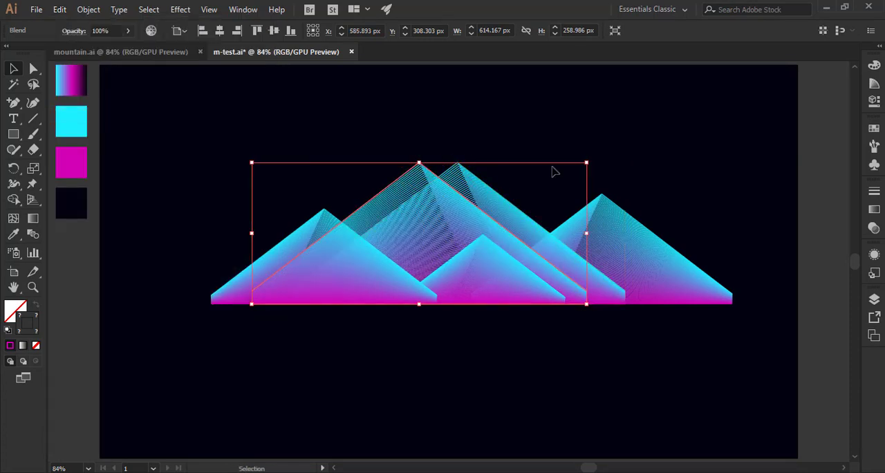
left_click_drag(587, 163, 504, 201)
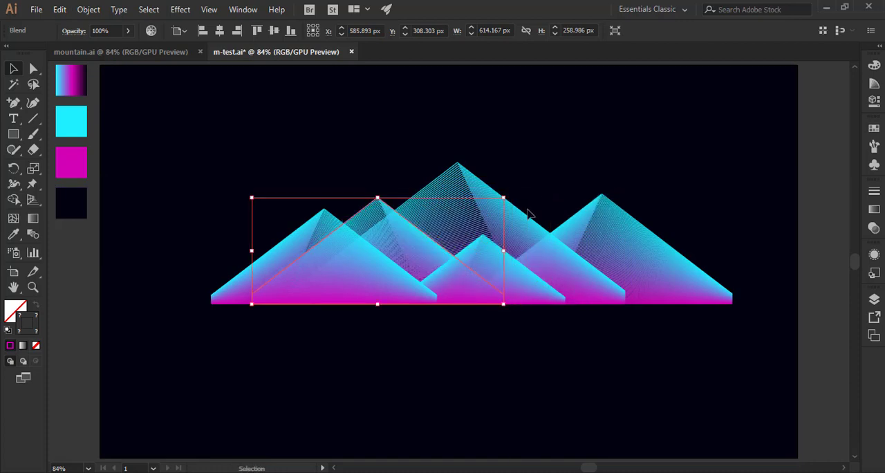
left_click(358, 124)
left_click(378, 206)
left_click_drag(375, 218, 384, 216)
Enlarge the large central mountain proportionally to about 707 × 298 px, keeping it on the shared base line.
left_click(470, 194)
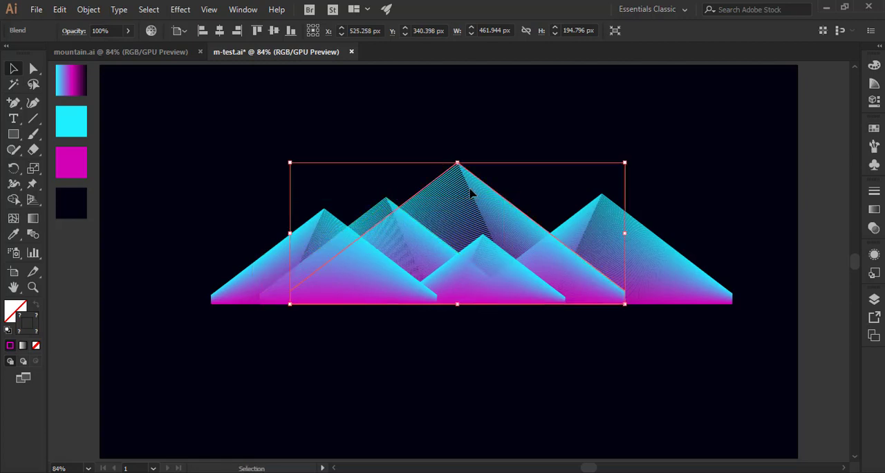
left_click_drag(289, 163, 229, 132)
left_click(197, 171)
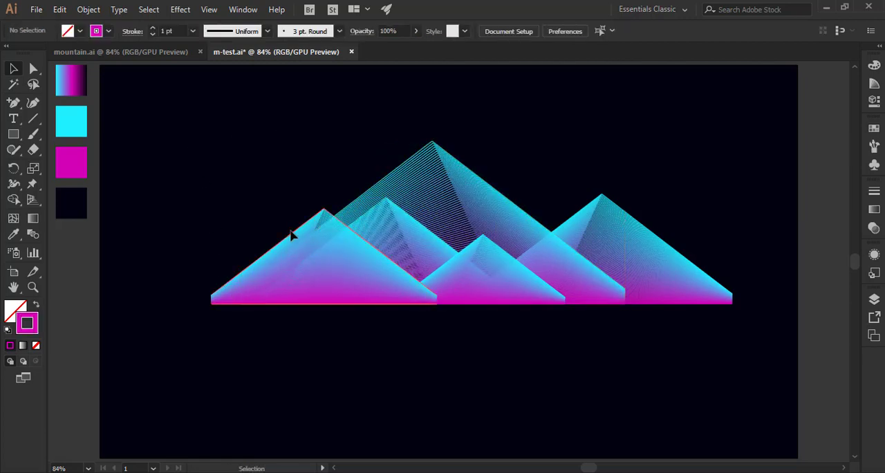
Scale down the copy behind the left-hand mountain on the base line, and move the left-hand mountain to about X 389 px.
left_click_drag(290, 235, 251, 233)
left_click(316, 336)
left_click(405, 247)
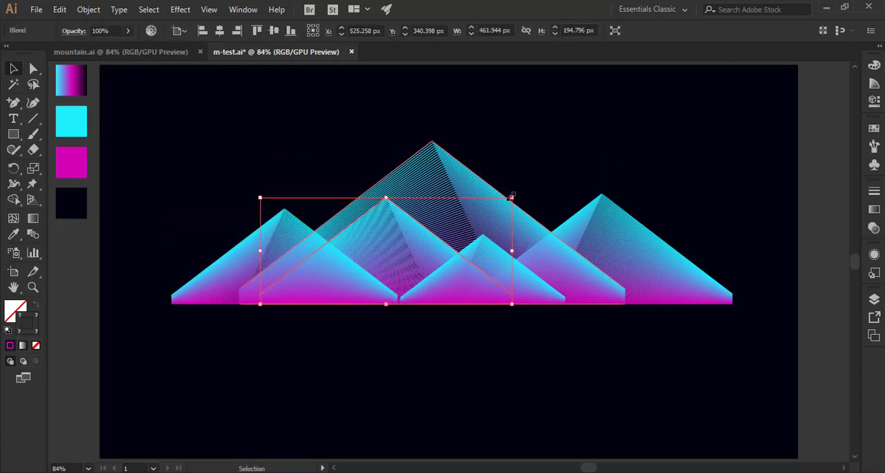
left_click_drag(512, 197, 462, 218)
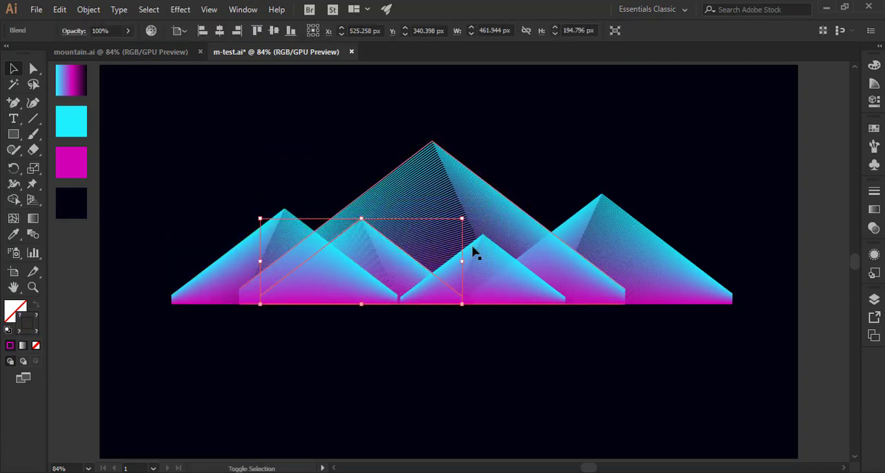
left_click(388, 335)
left_click_drag(308, 252, 336, 253)
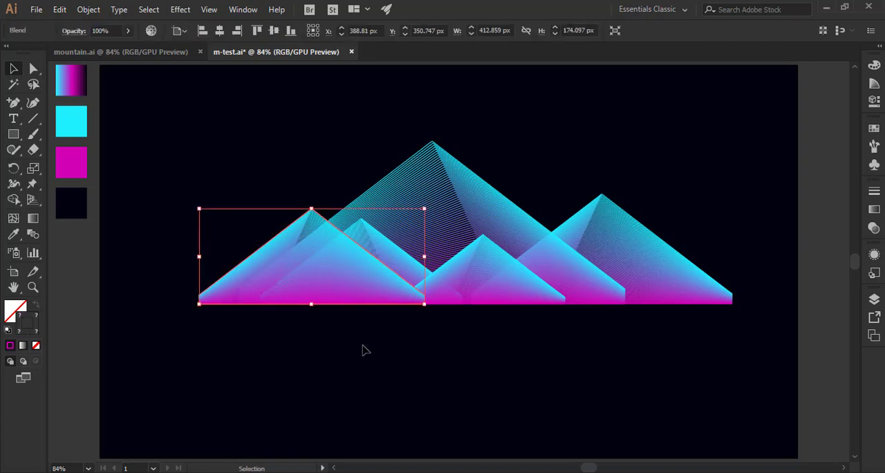
left_click(378, 342)
Move the right-hand mountain left so it overlaps more of the large central mountain.
left_click(562, 293)
left_click(653, 252)
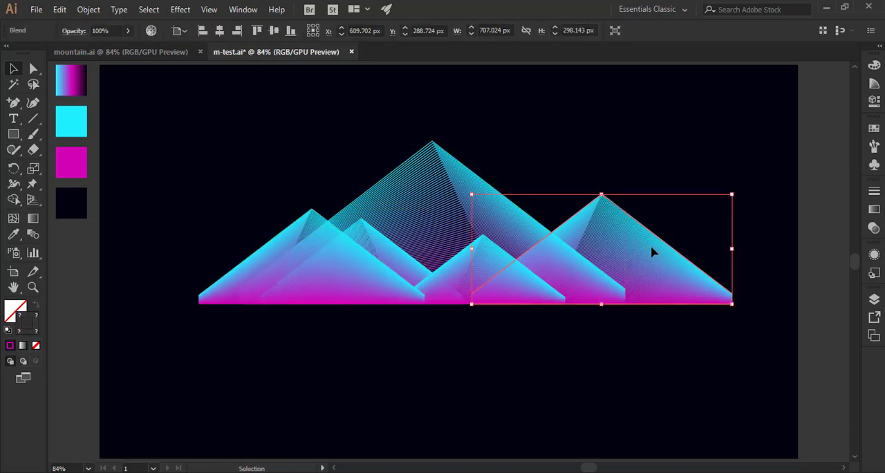
left_click_drag(653, 257, 625, 258)
left_click(539, 351)
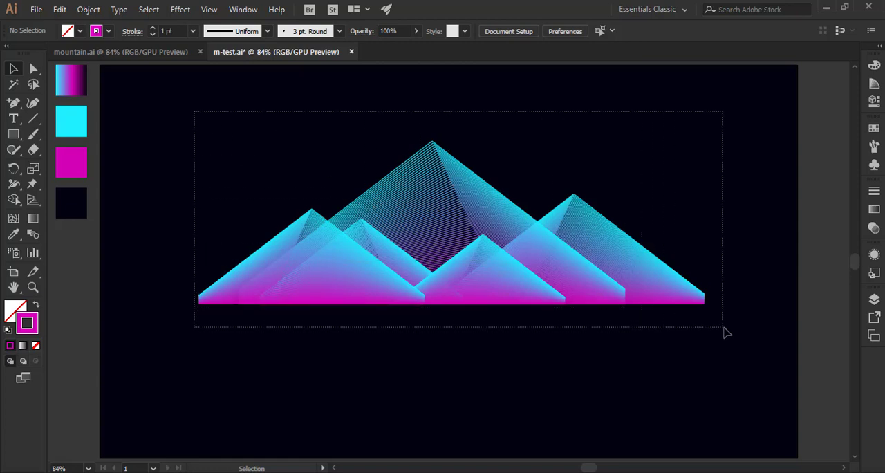
left_click_drag(724, 333, 724, 333)
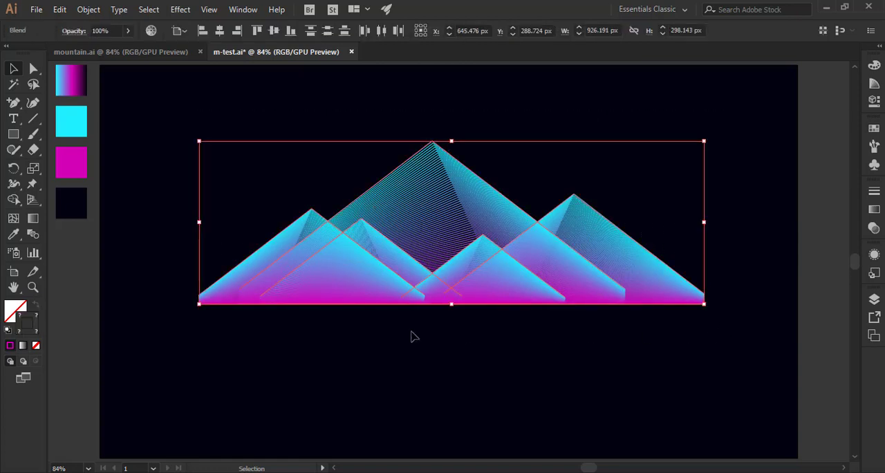
right_click(329, 263)
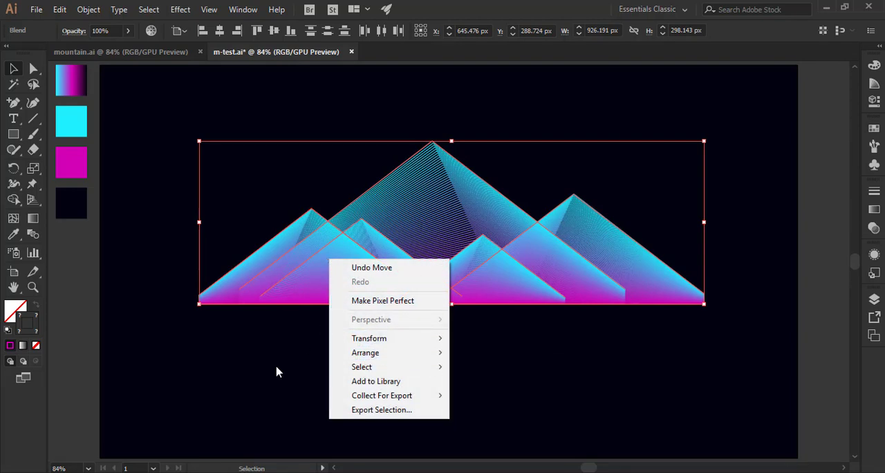
left_click(238, 338)
left_click(297, 261)
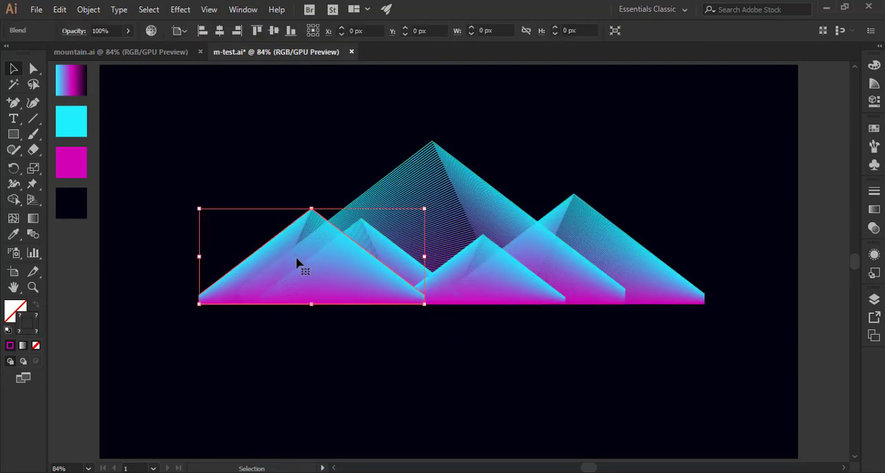
left_click(212, 146)
left_click(635, 304)
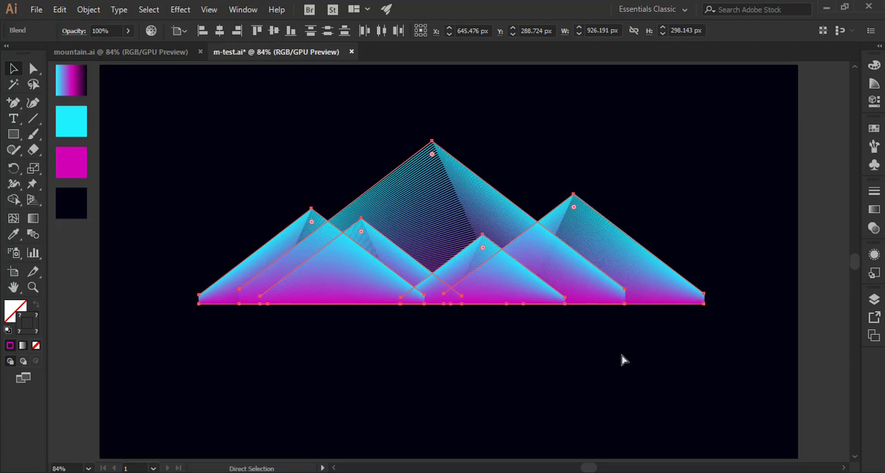
left_click(620, 360)
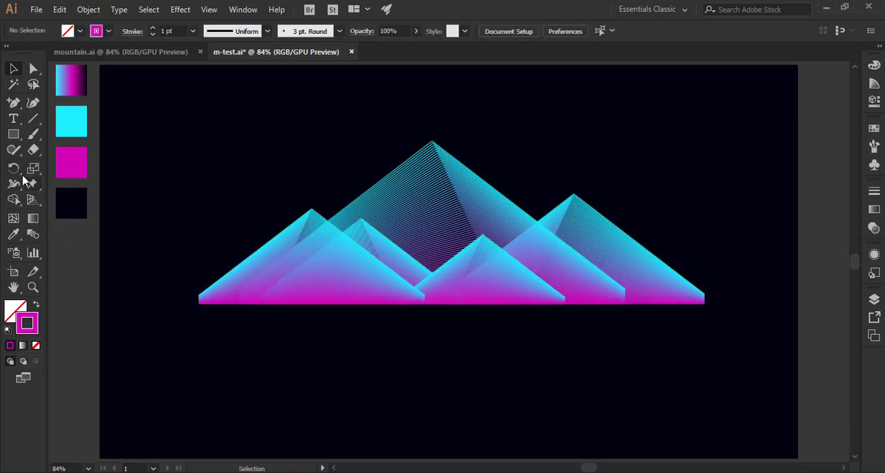
Draw a rectangle about 975 × 305 px over the mountains, leaving the bottom strip uncovered, and remove its fill and stroke.
left_click(14, 135)
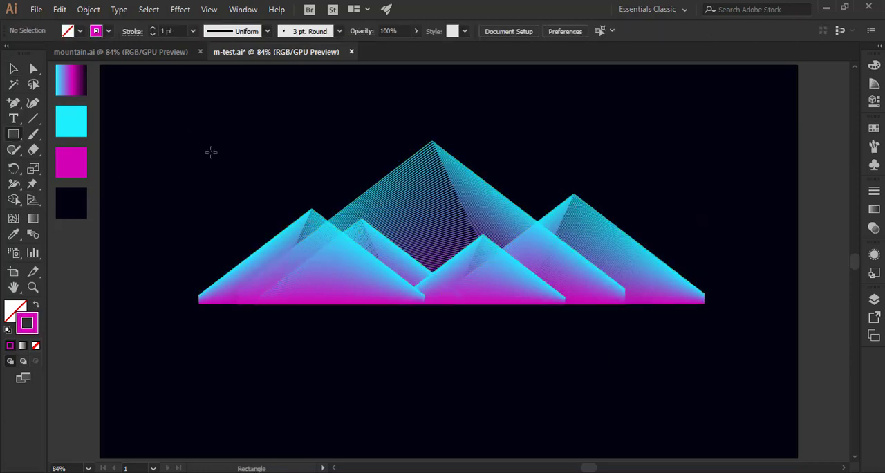
mouse_move(181, 127)
left_mouse_down()
mouse_move(515, 242)
mouse_move(687, 276)
mouse_move(712, 294)
left_mouse_up()
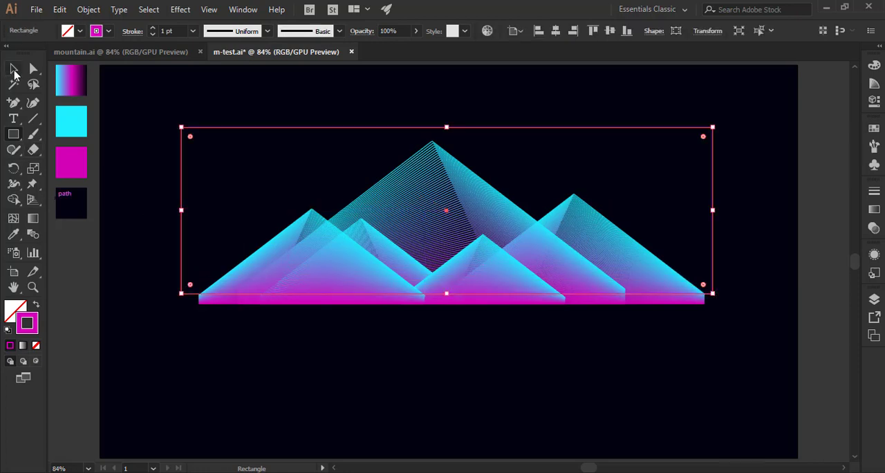
left_click(14, 70)
left_click(36, 304)
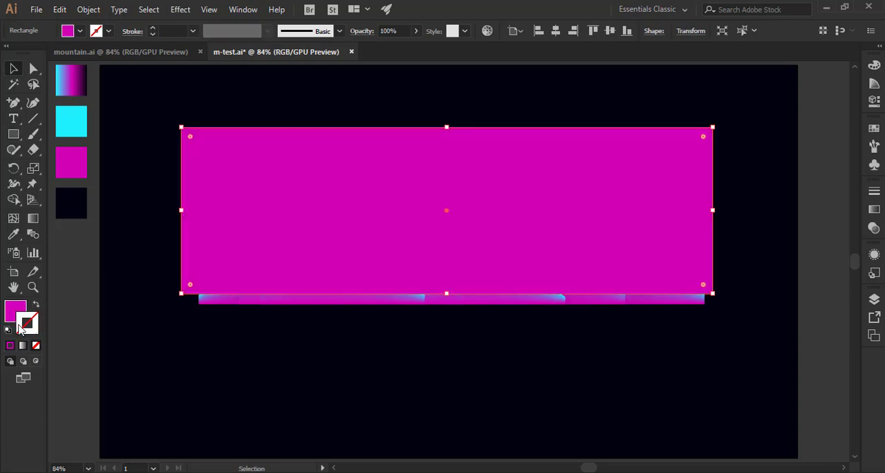
left_click(15, 312)
left_click(36, 345)
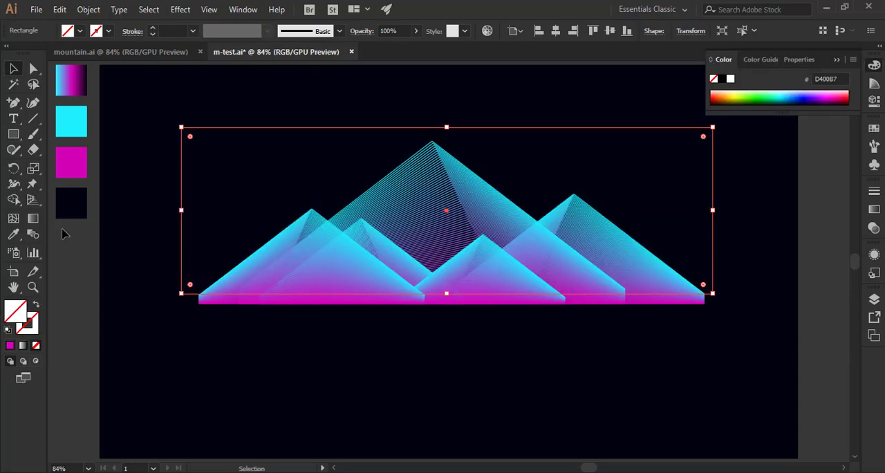
Select the mountains together with the rectangle and make a clipping mask that trims their shared base.
left_click(233, 305, "shift")
right_click(317, 262)
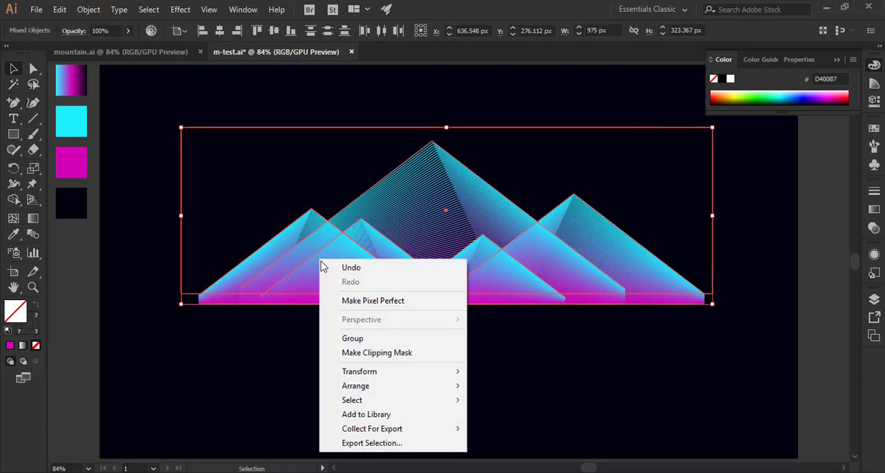
left_click(349, 353)
left_click(376, 351)
Move the clipped mountain range down on the dark background and scale it down proportionally.
left_click_drag(576, 250, 572, 319)
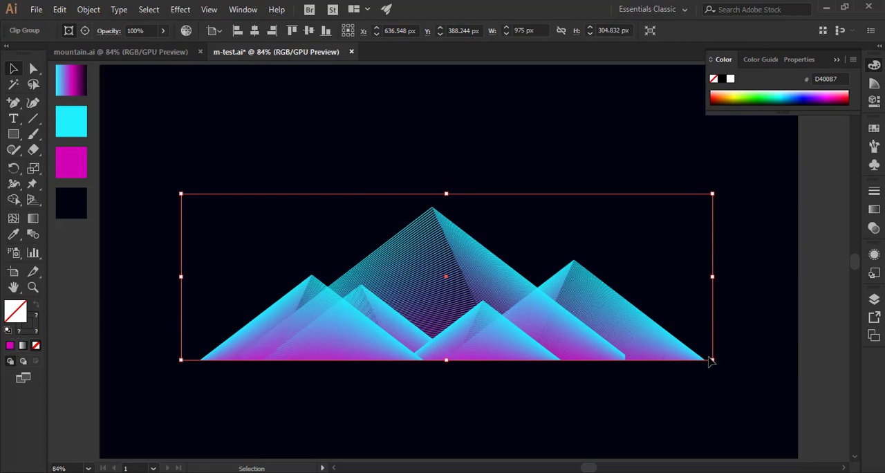
left_click_drag(712, 360, 665, 358)
left_click(722, 322)
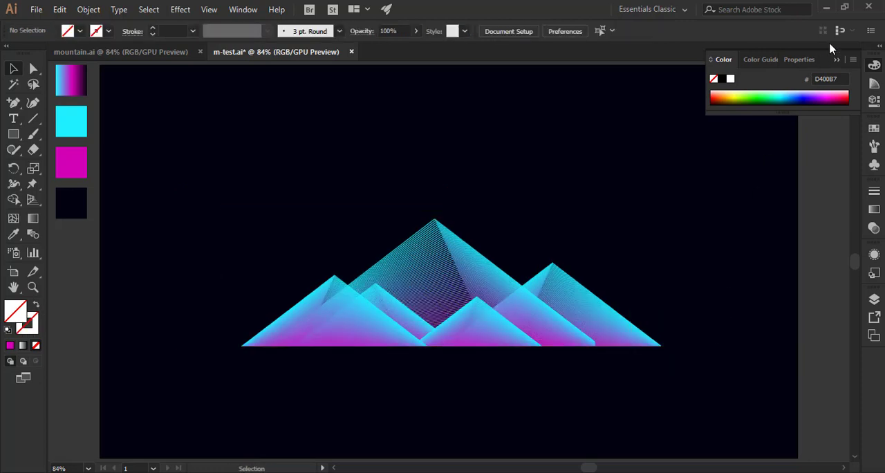
left_click(836, 60)
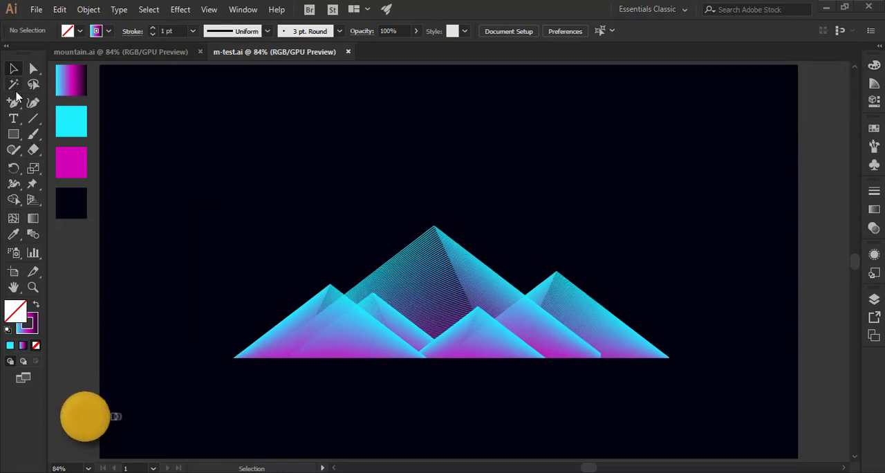
Draw a line parallel to the large mountain's left slope and give its stroke the sampled cyan-magenta-dark gradient, with no fill.
left_click(33, 118)
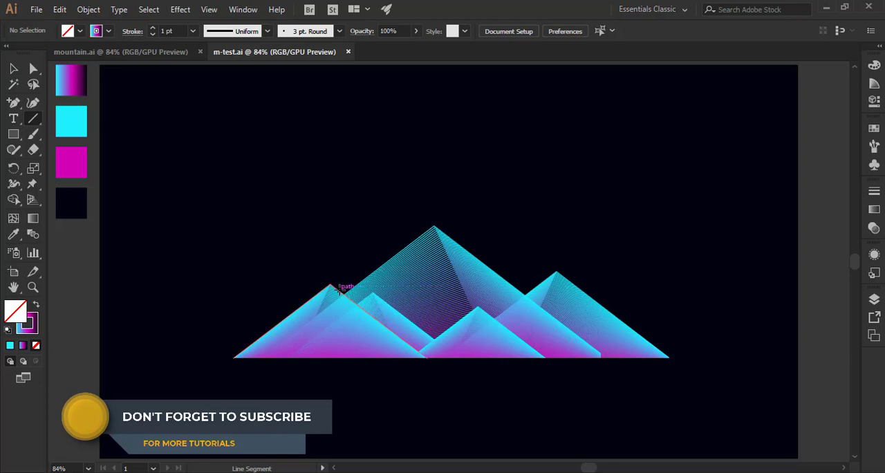
left_click_drag(339, 290, 429, 222)
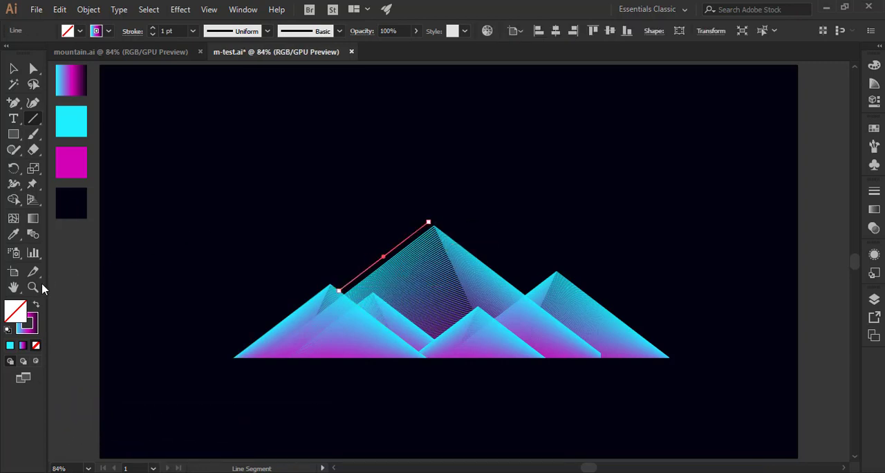
left_click(13, 70)
left_click(13, 234)
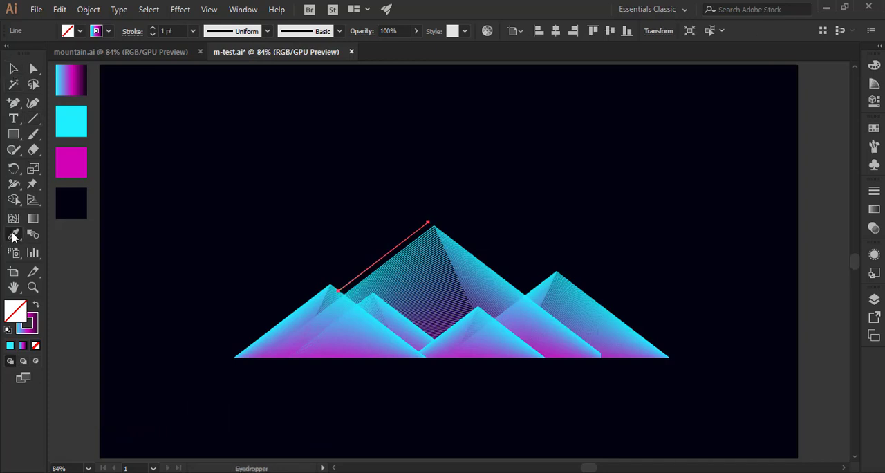
left_click(77, 87)
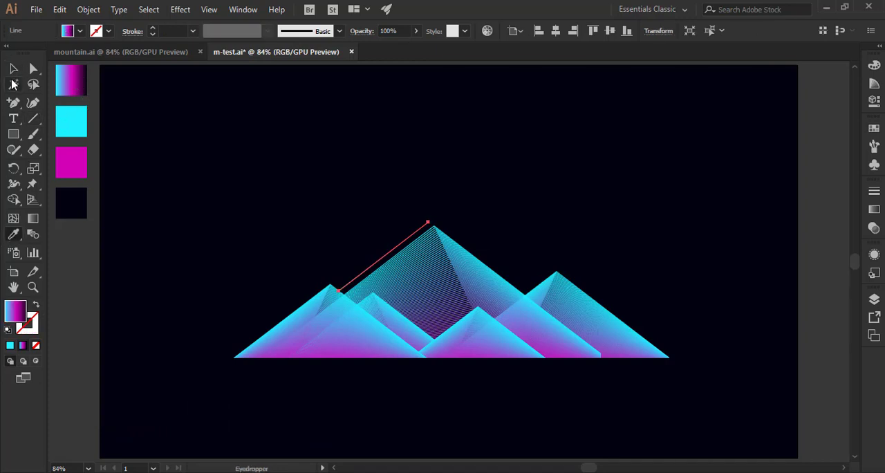
key("v")
left_click(36, 305)
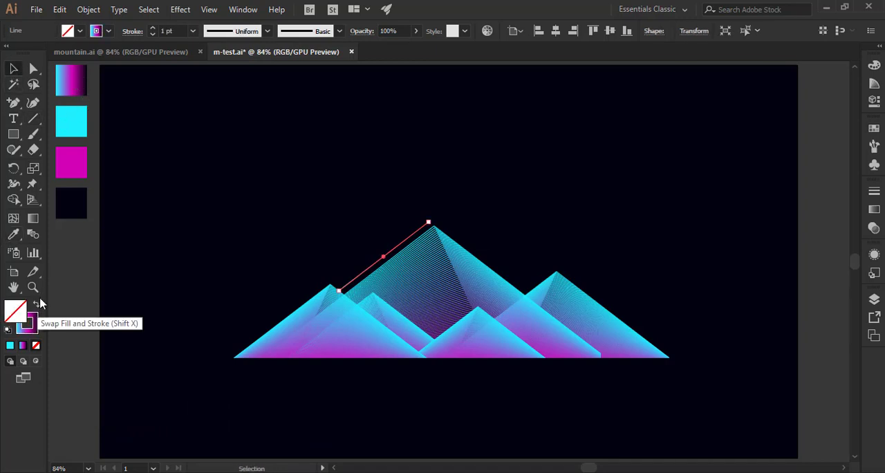
left_click(172, 270)
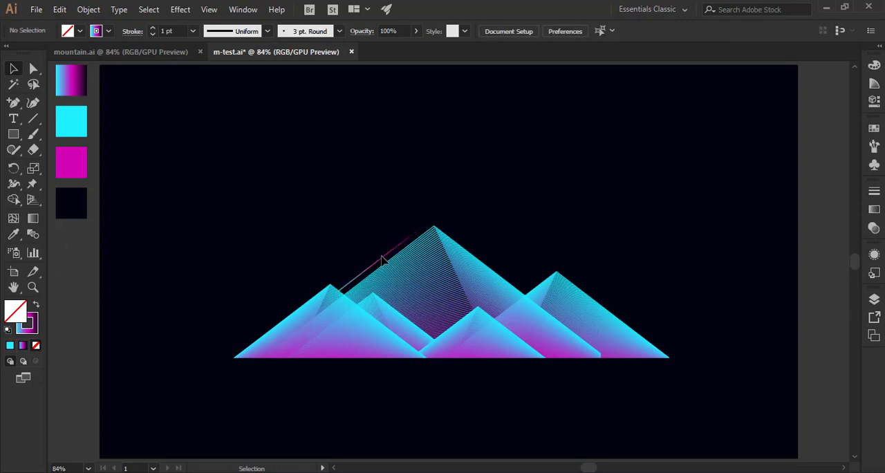
Move the gradient line up into the sky above the large central peak.
left_click(382, 259)
left_click_drag(382, 259, 423, 199)
left_click(97, 279)
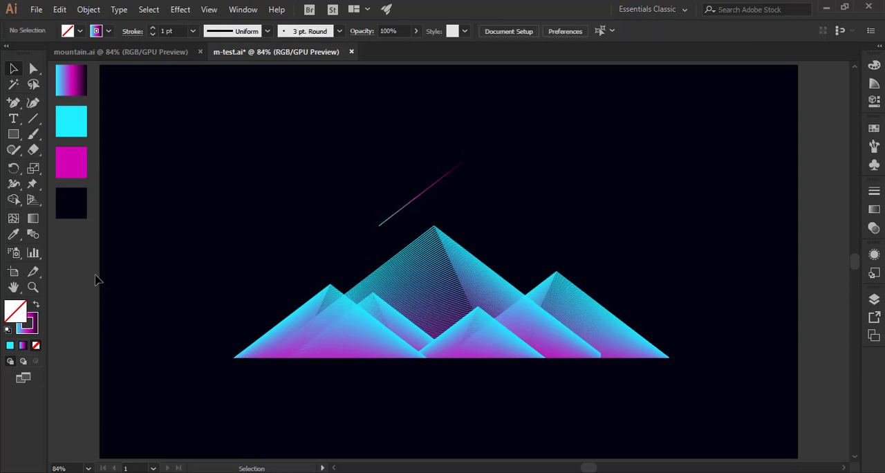
Duplicate the gradient line in front and move the copy to the sky above the left-hand mountain.
left_click(391, 218)
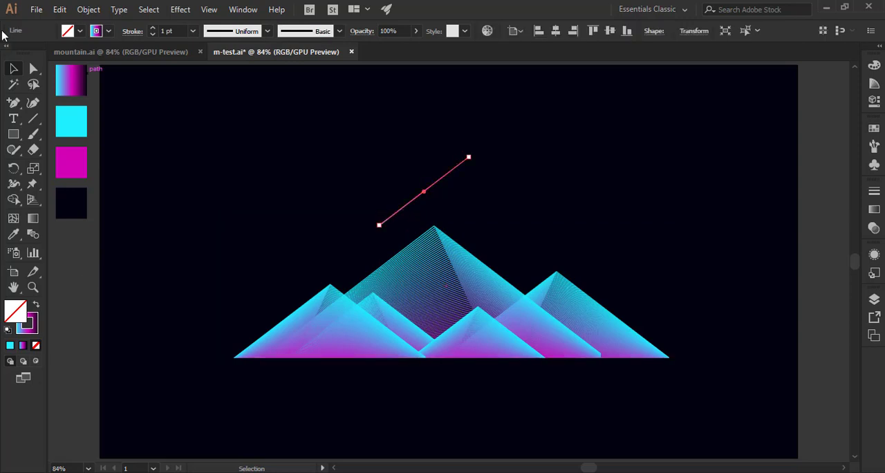
left_click(59, 10)
left_click(77, 72)
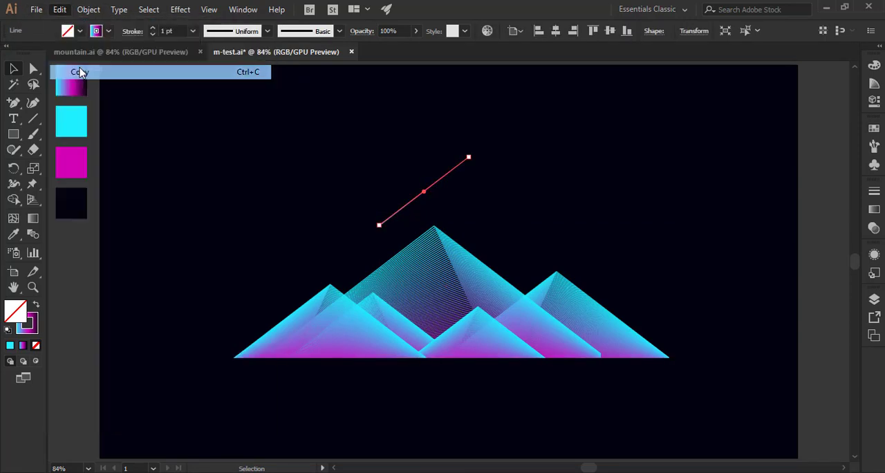
left_click(60, 10)
left_click(90, 100)
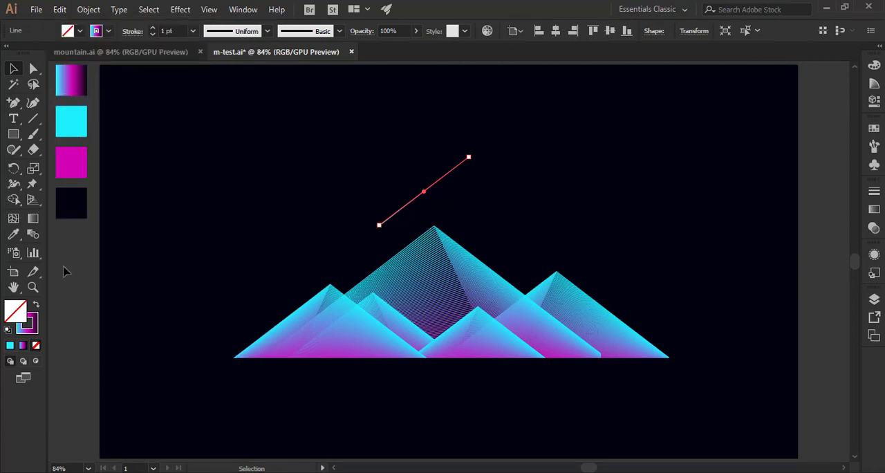
left_click(131, 266)
left_click_drag(401, 216, 260, 273)
Shorten the copied line along its own direction by moving its upper anchor to about X 369 px, Y 314 px.
left_click(32, 69)
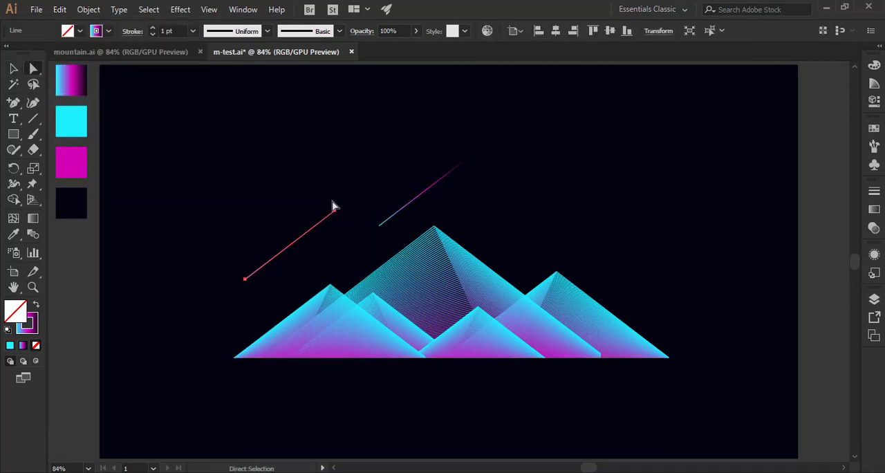
left_click_drag(355, 237, 301, 239)
left_click(323, 188)
left_click(334, 212)
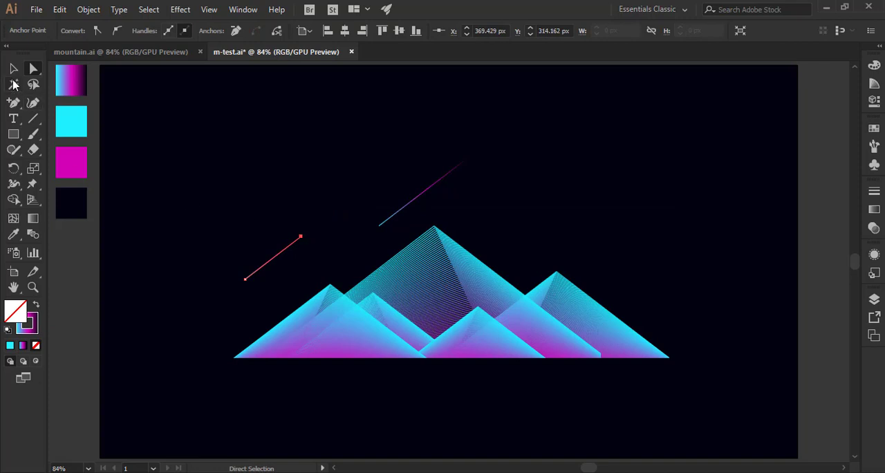
left_click(13, 69)
left_click(78, 278)
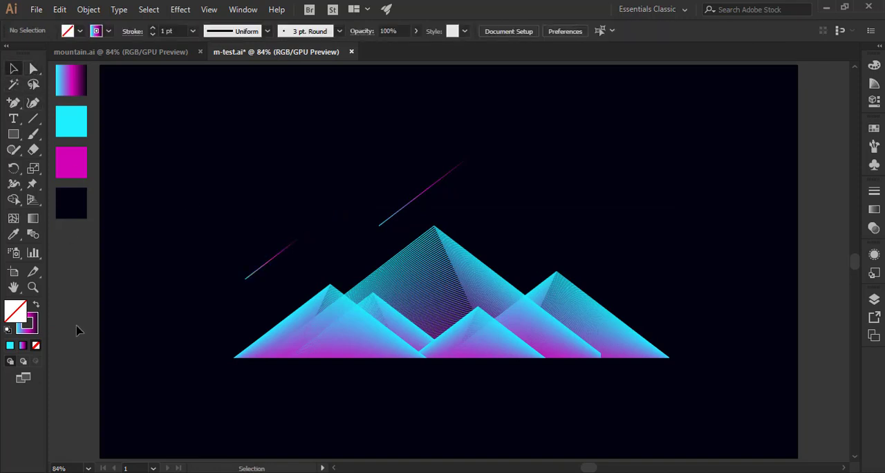
Duplicate the shortened line in front and move the copy beside the large mountain's left slope.
left_click(294, 252)
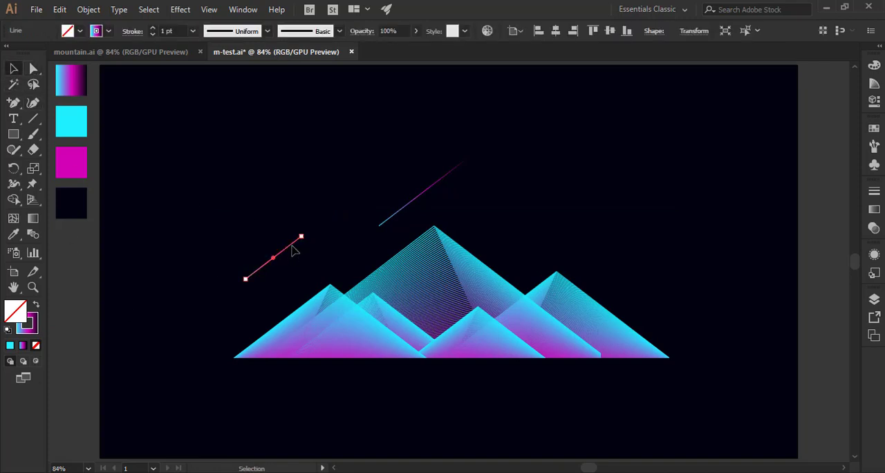
left_click(59, 9)
left_click(91, 85)
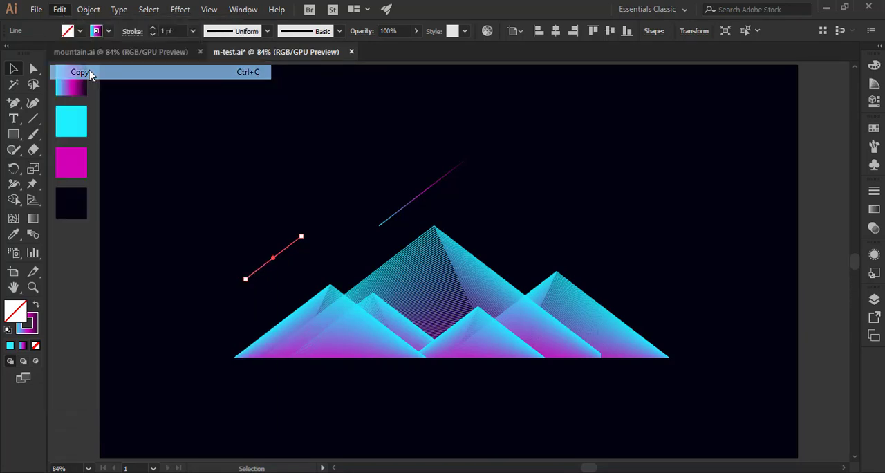
left_click(60, 9)
left_click(84, 99)
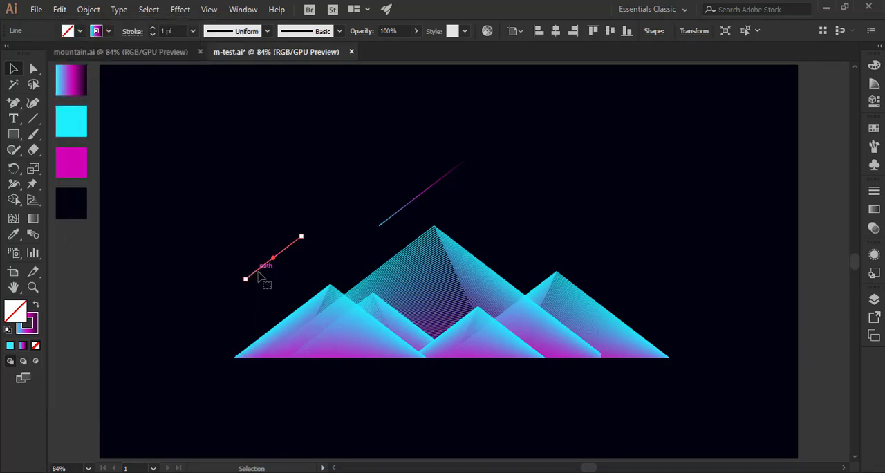
left_click_drag(261, 276, 355, 269)
Shorten the line beside the large mountain's slope by moving its upper anchor to about X 496 px, Y 344 px.
left_click(33, 69)
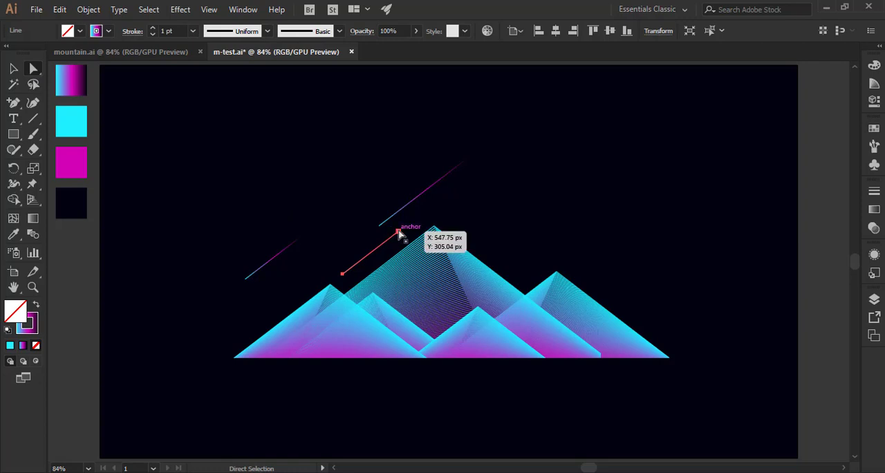
left_click(397, 231)
left_click_drag(398, 231, 371, 255)
left_click(13, 68)
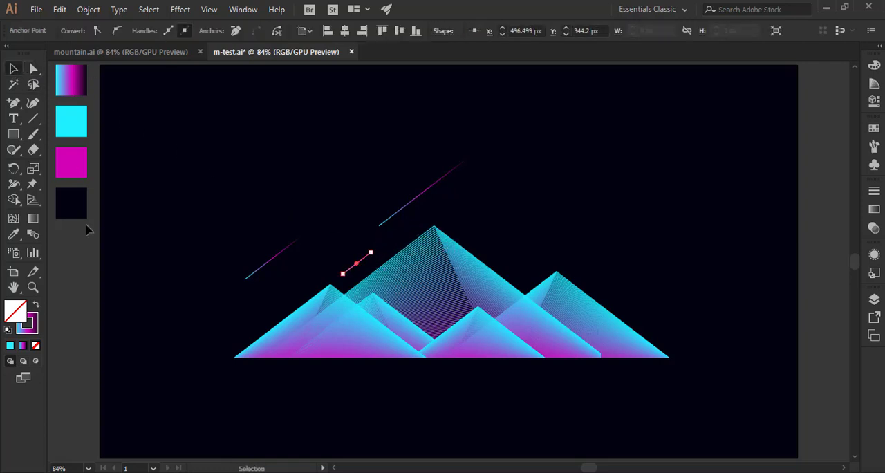
left_click(73, 314)
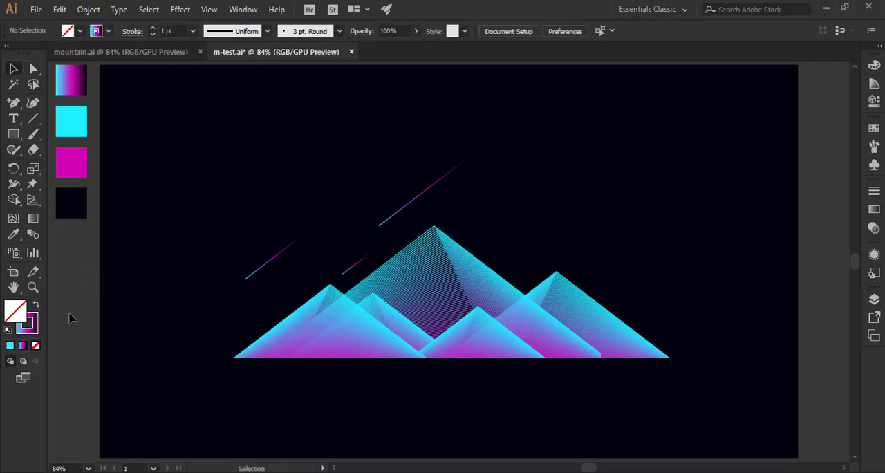
Duplicate the leftmost line in back and move the copy up into the sky above it.
left_click(363, 260)
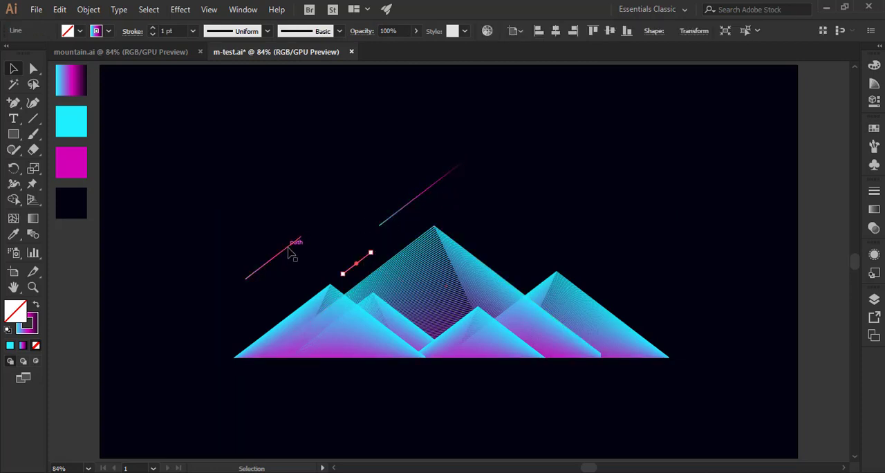
left_click(59, 9)
left_click(80, 72)
left_click(59, 9)
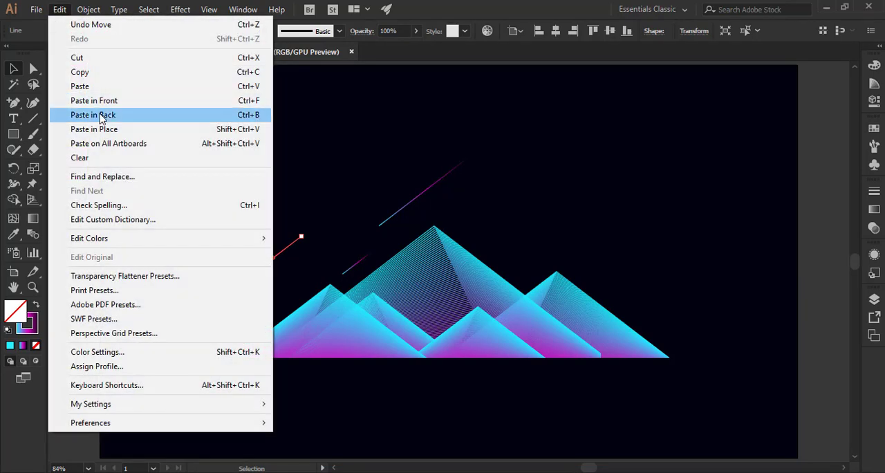
left_click(101, 117)
left_click_drag(286, 254, 316, 188)
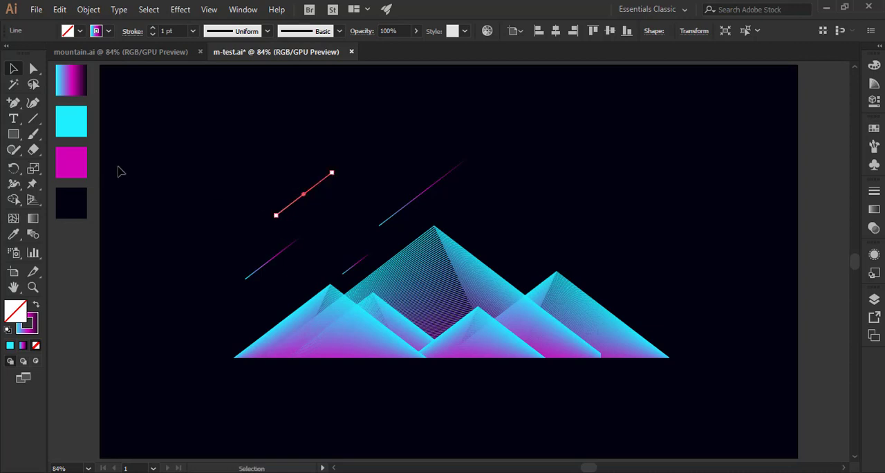
Lengthen the upper-left line along its direction by moving its upper anchor to about X 480 px, Y 155 px.
left_click(33, 69)
left_click(328, 174)
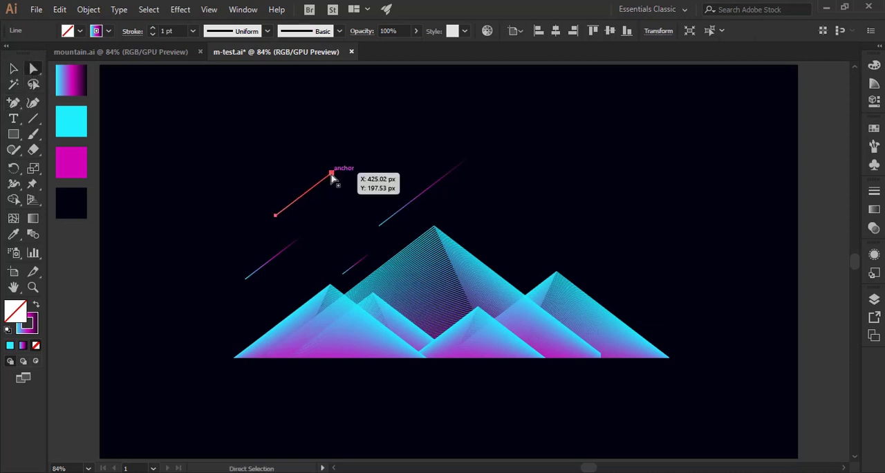
left_click_drag(332, 177, 362, 152)
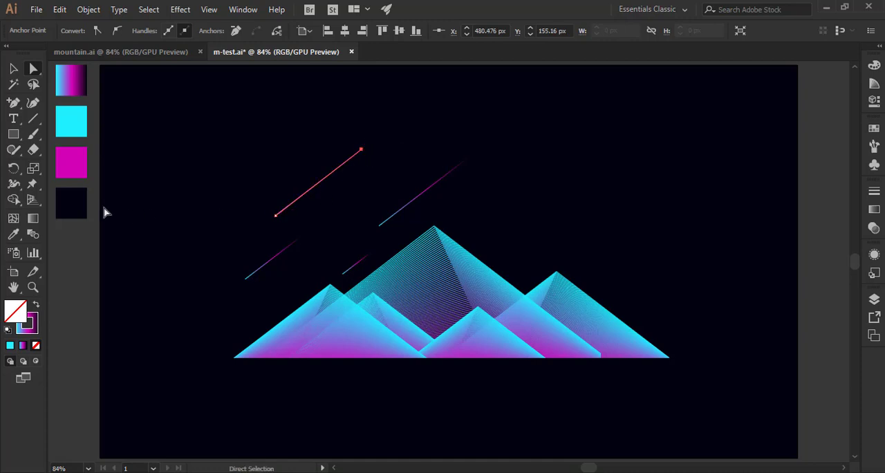
left_click(15, 70)
left_click(212, 313)
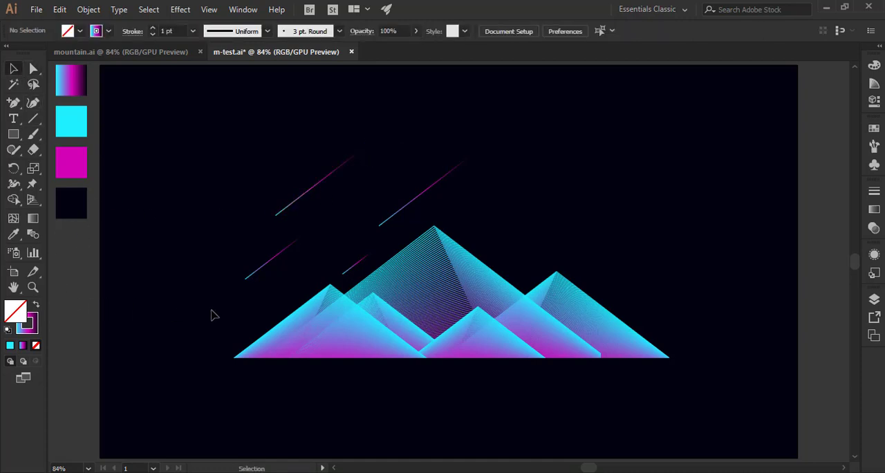
Duplicate the line above the leftmost mountain in front and move the copy into the sky above the rightmost mountain.
left_click(286, 257)
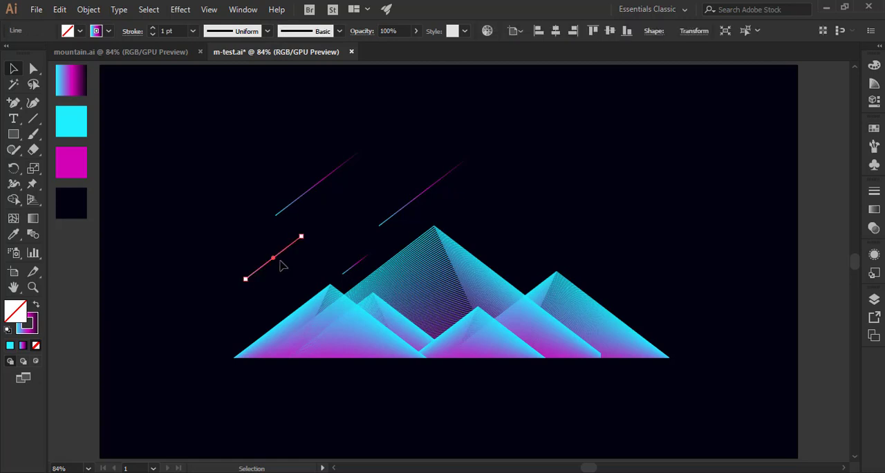
left_click(59, 10)
left_click(77, 72)
left_click(59, 10)
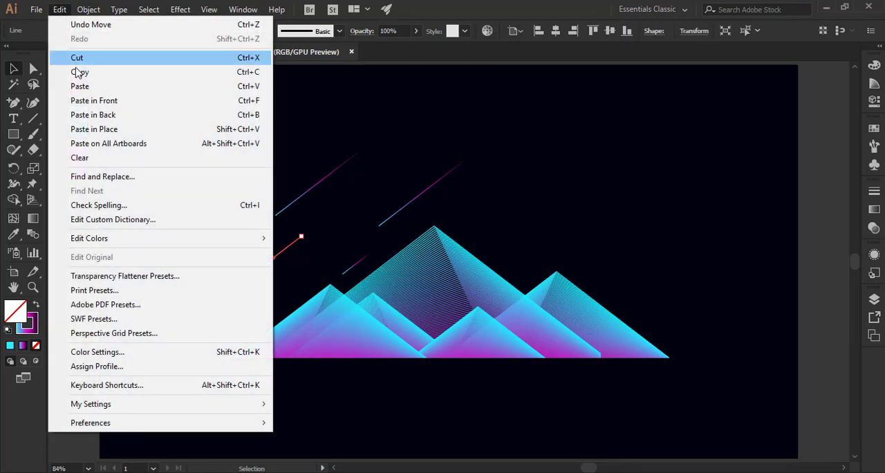
left_click(87, 100)
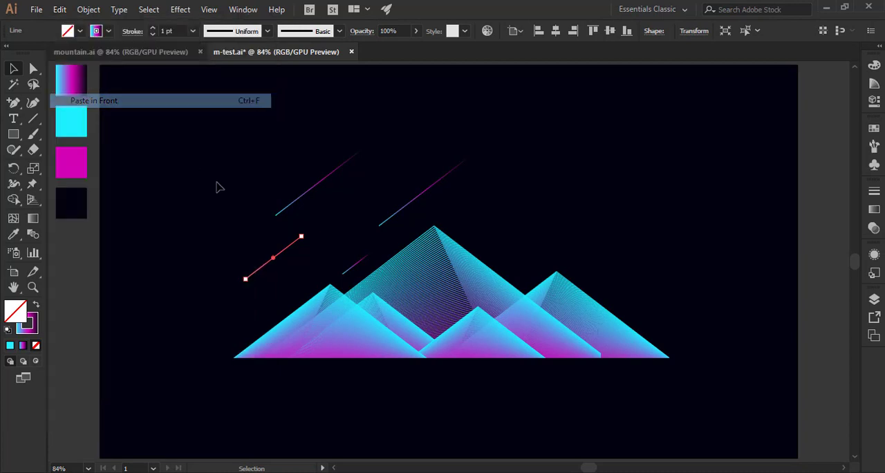
left_click_drag(315, 251, 570, 232)
left_click(626, 239)
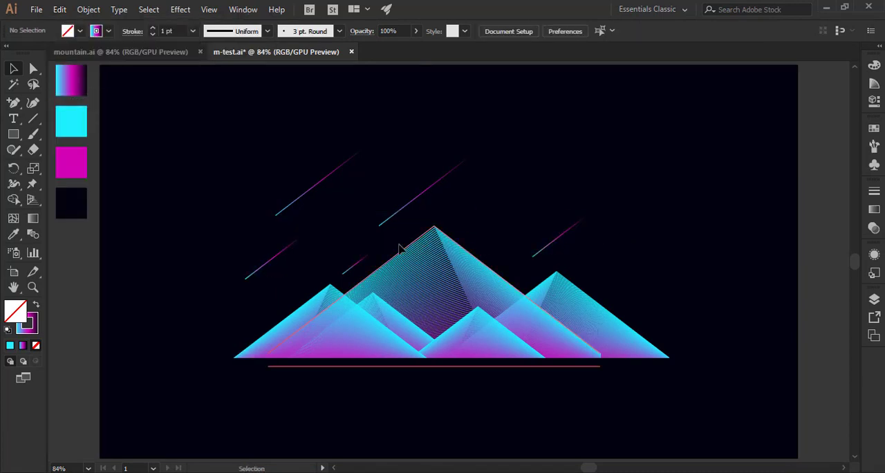
Duplicate the short line beside the large mountain's left slope in front and move the copy beside the leftmost mountain's outer slope.
left_click(354, 268)
left_click(60, 10)
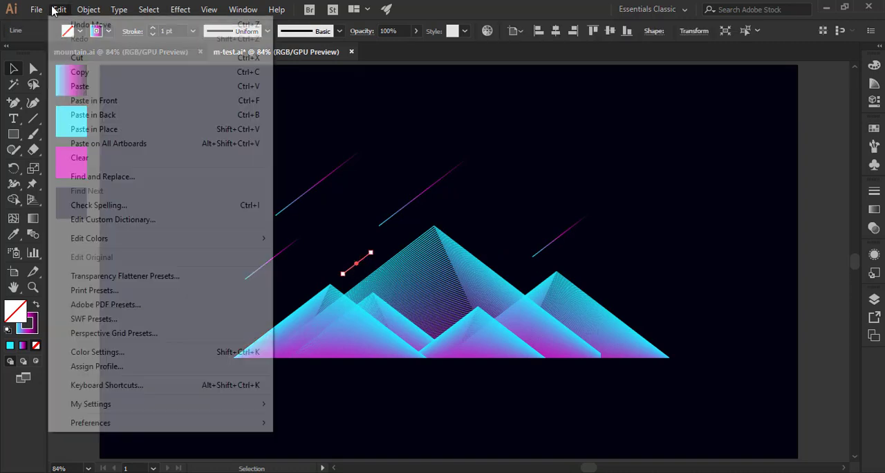
left_click(77, 73)
left_click(59, 9)
left_click(77, 99)
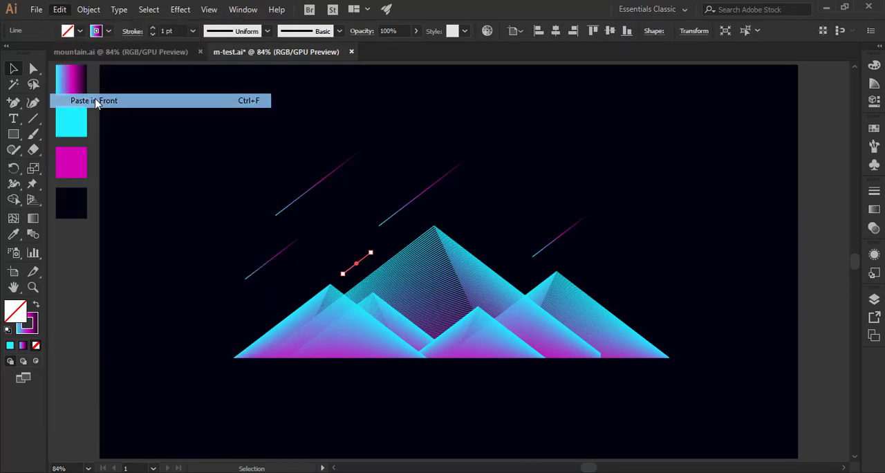
left_click_drag(364, 258, 238, 327)
left_click(515, 160)
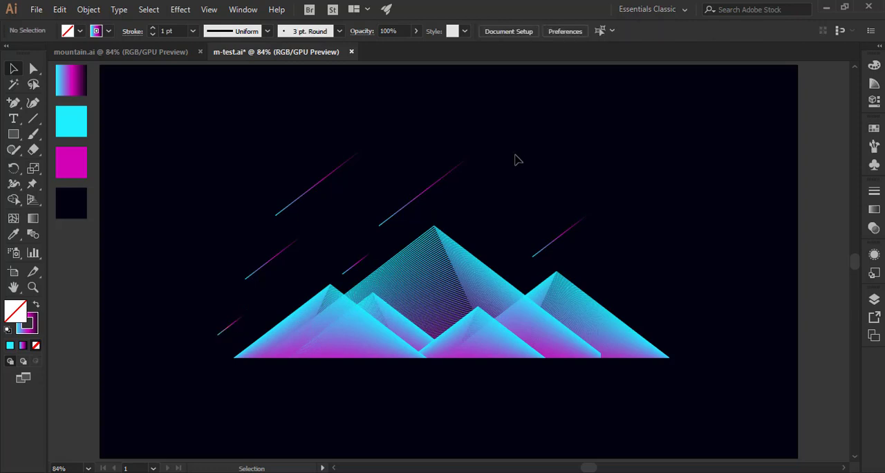
Lengthen the line above the large mountain's peak along its direction by moving its upper anchor farther up and outward.
left_click(446, 178)
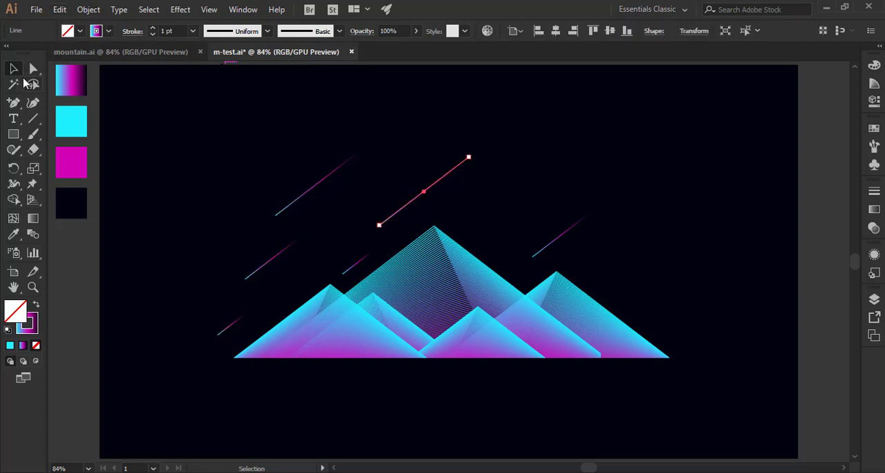
left_click(33, 70)
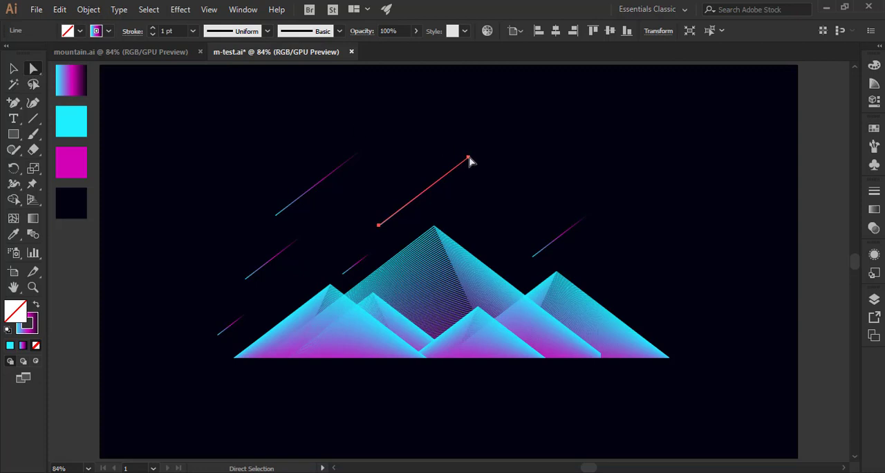
left_click_drag(461, 141, 499, 138)
Shorten the upper-left line along its direction by moving its upper anchor to about X 458 px, Y 172 px.
left_click_drag(363, 150, 352, 160)
key("v")
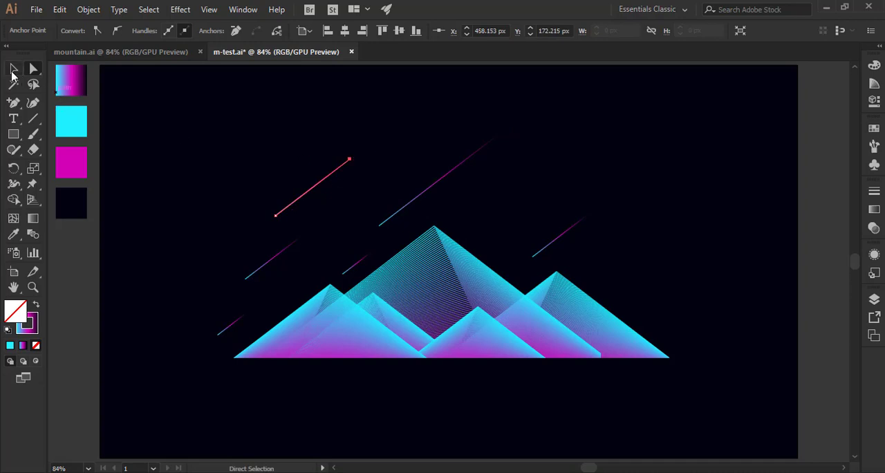
left_click(195, 199)
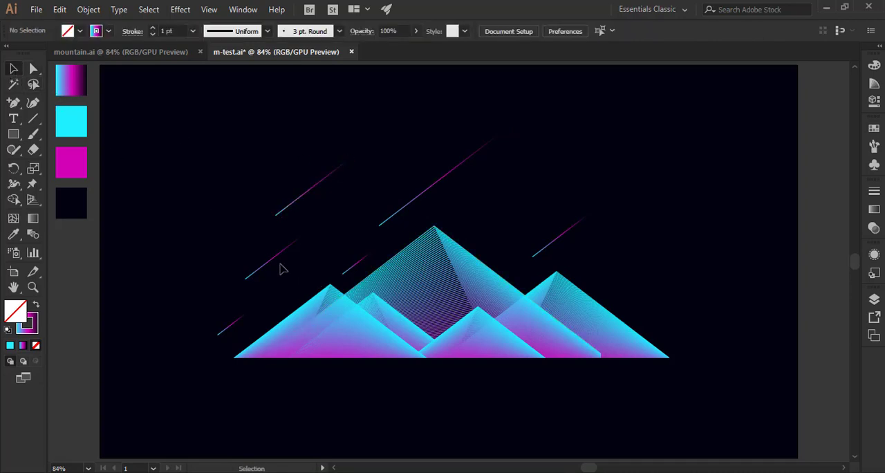
Duplicate the upper-left line in front and move the copy into the sky beyond the rightmost mountain's outer slope.
left_click(291, 206)
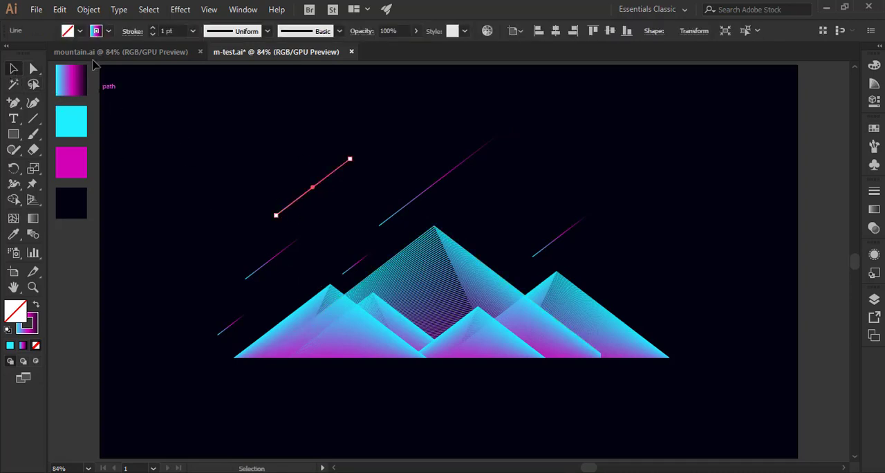
left_click(59, 9)
left_click(81, 71)
left_click(60, 9)
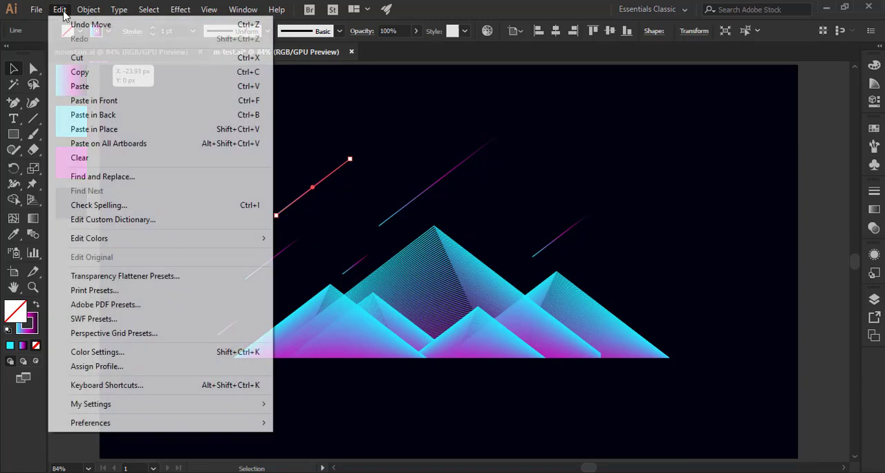
left_click(97, 101)
left_click_drag(302, 199, 655, 277)
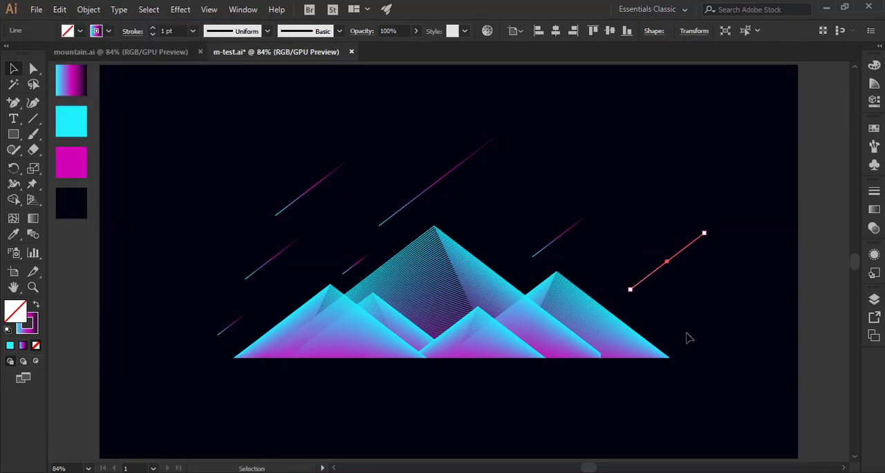
left_click(691, 337)
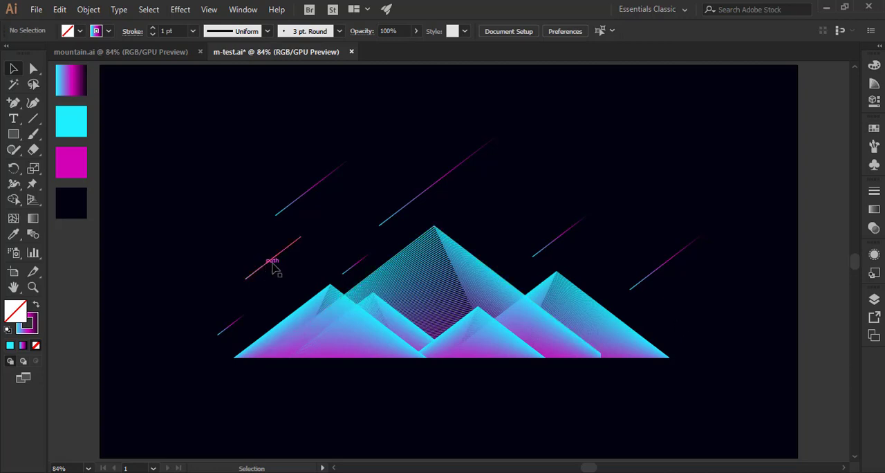
Duplicate the short line beside the large mountain's left slope in front and move the copy above the far-right line.
left_click(350, 271)
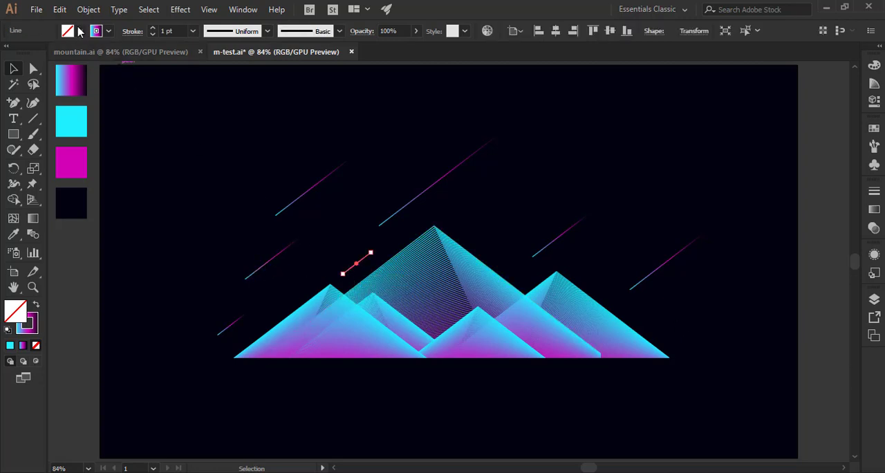
left_click(60, 9)
left_click(81, 72)
left_click(59, 9)
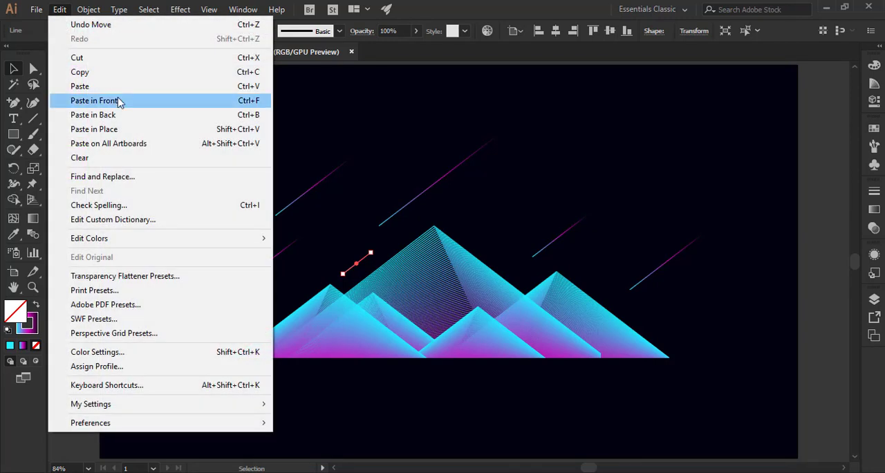
left_click(120, 103)
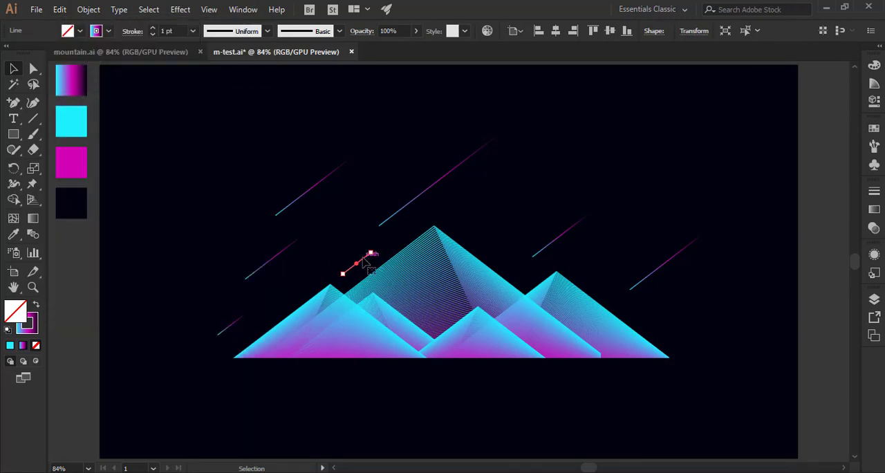
left_click_drag(363, 263, 646, 231)
left_click(637, 242)
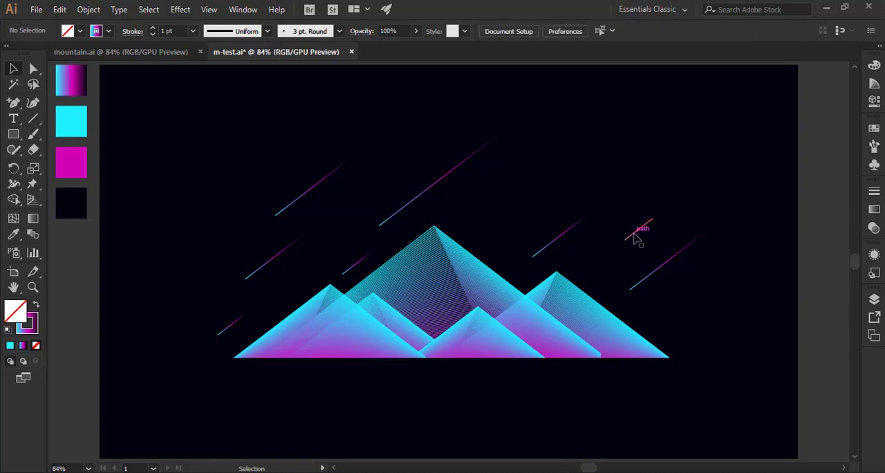
Give the short line above the far-right line a round cap and a round join.
left_click(636, 237)
left_click(132, 31)
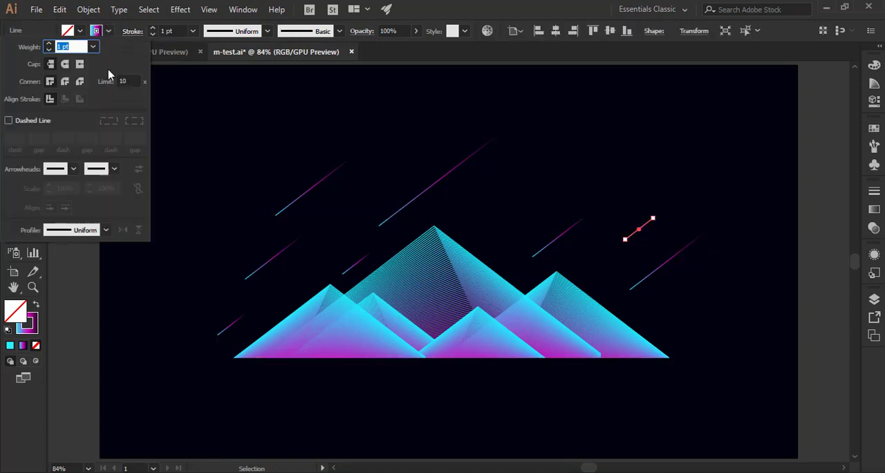
left_click(67, 65)
left_click(66, 82)
left_click(612, 150)
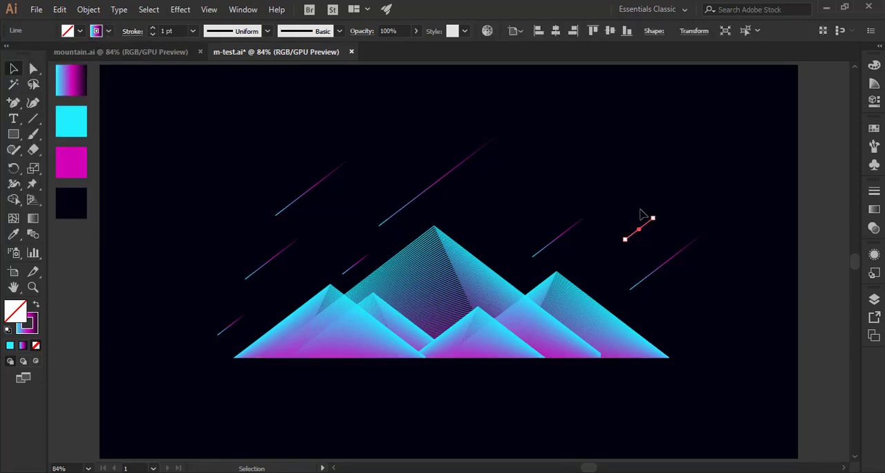
left_click(636, 241)
Duplicate the short round-capped line in front and move the copy just right of the large mountain's peak.
left_click(639, 229)
left_click(59, 10)
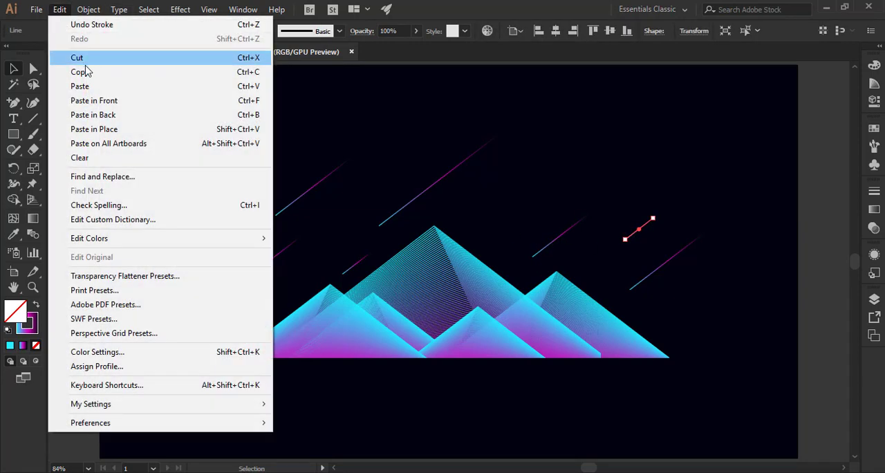
left_click(58, 10)
left_click(58, 10)
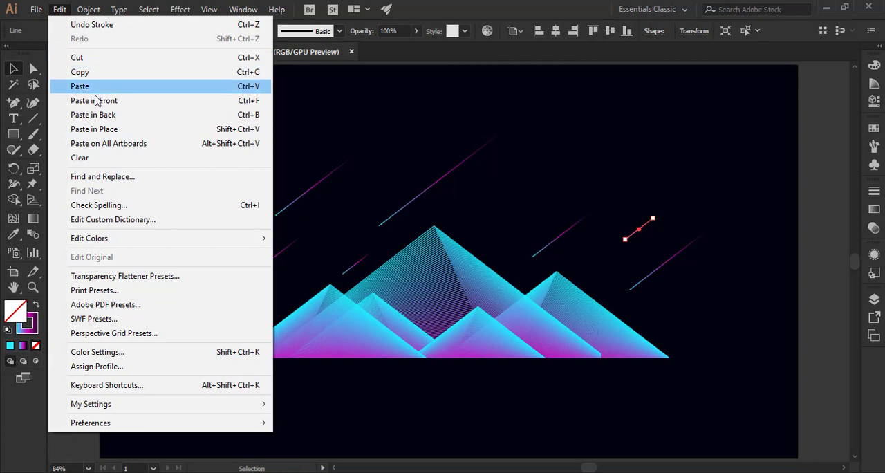
left_click(94, 100)
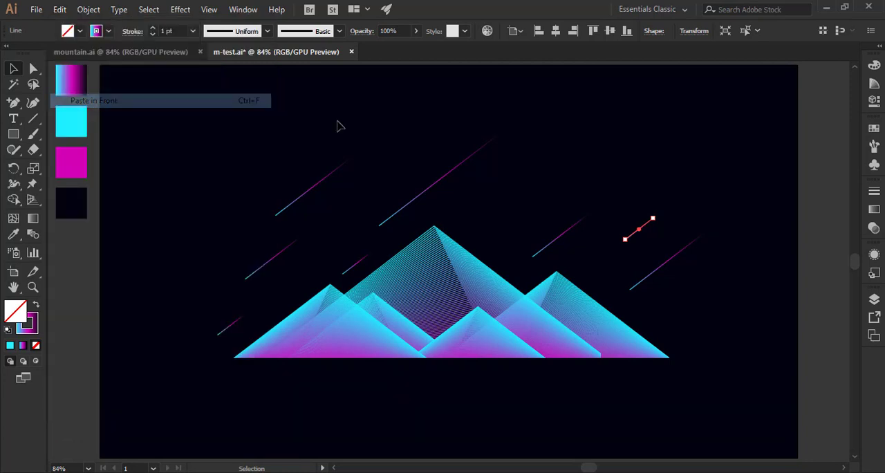
left_click_drag(631, 236, 499, 213)
left_click(640, 236)
left_click(641, 230)
left_click(551, 174)
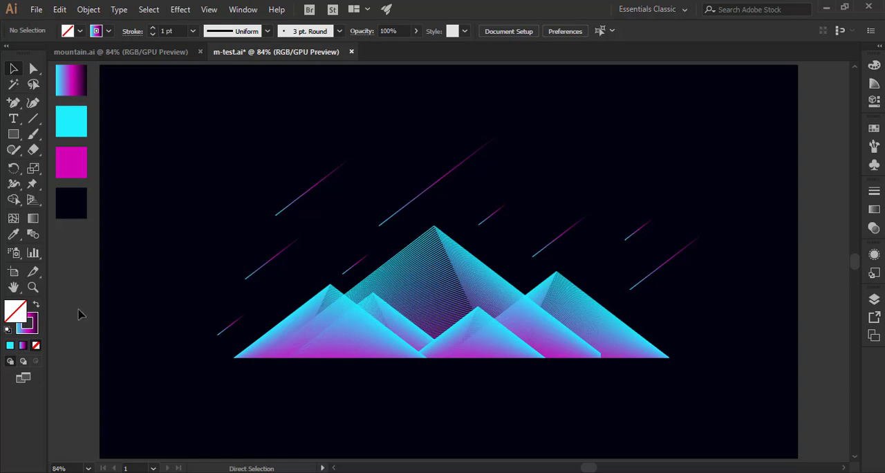
Group all nine shooting-star lines together and save the document.
left_click(234, 331)
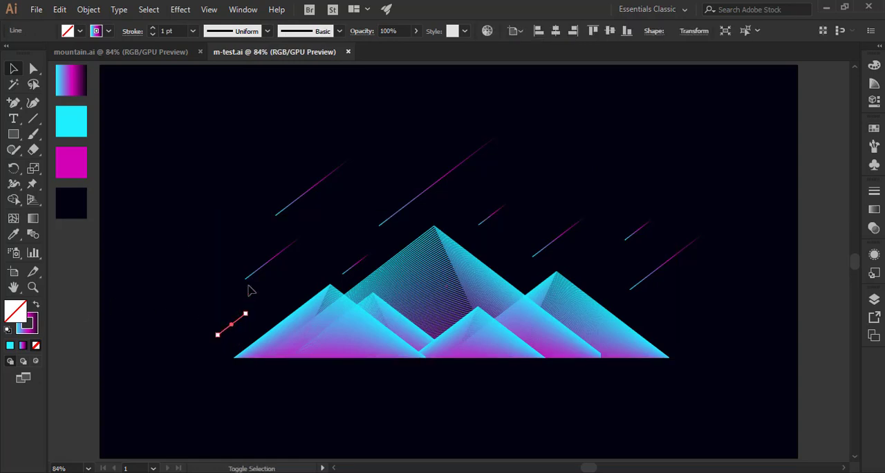
left_click(264, 262, "shift")
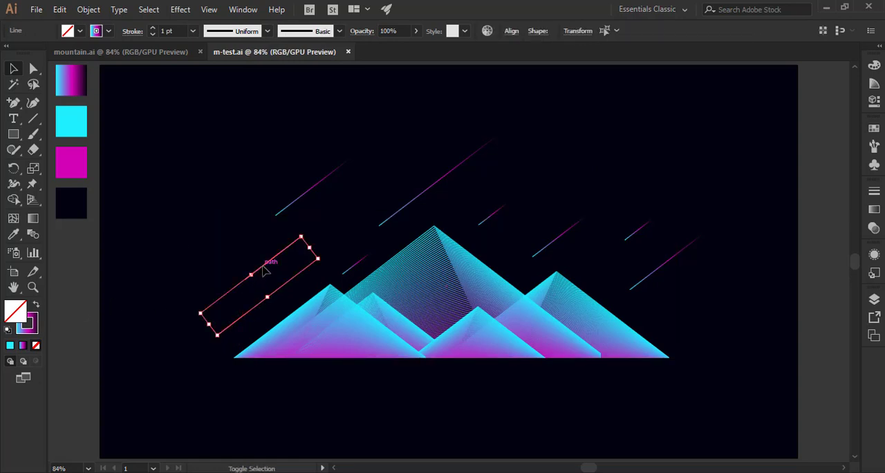
left_click(296, 198, "shift")
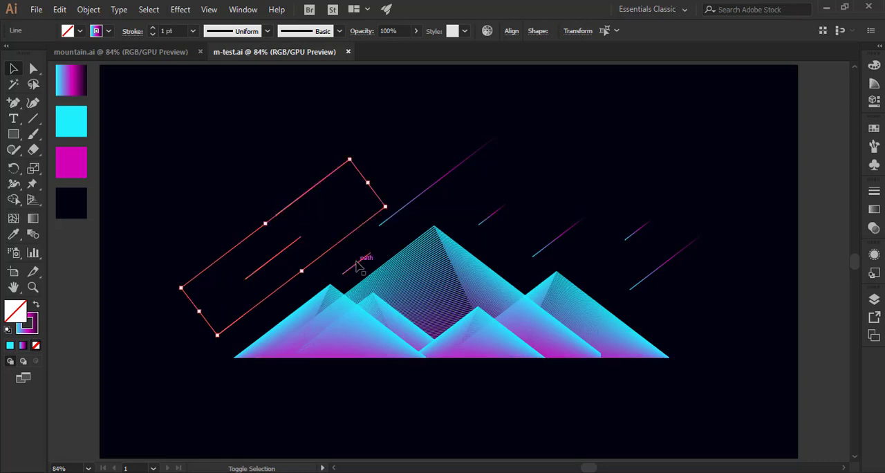
left_click(360, 260, "shift")
left_click(418, 196, "shift")
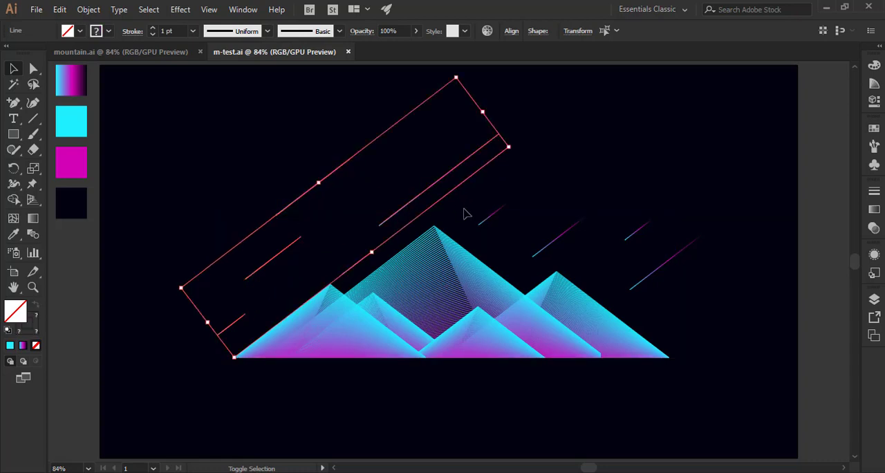
left_click(488, 216, "shift")
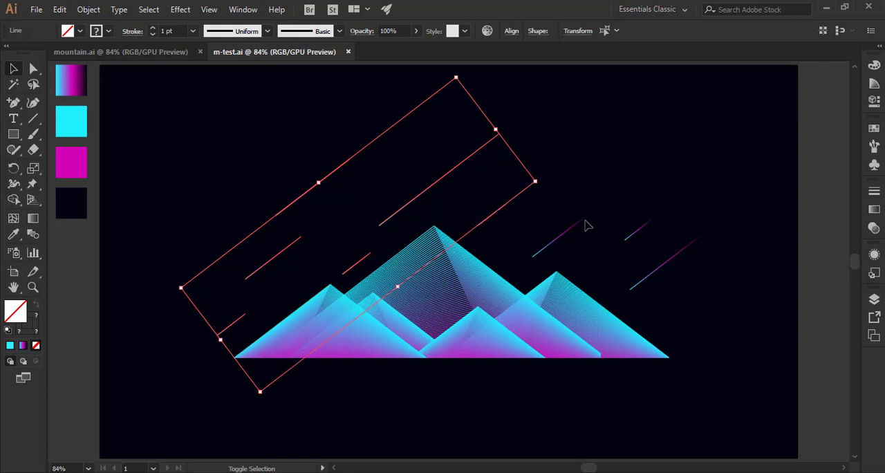
left_click(584, 224, "shift")
left_click(640, 229, "shift")
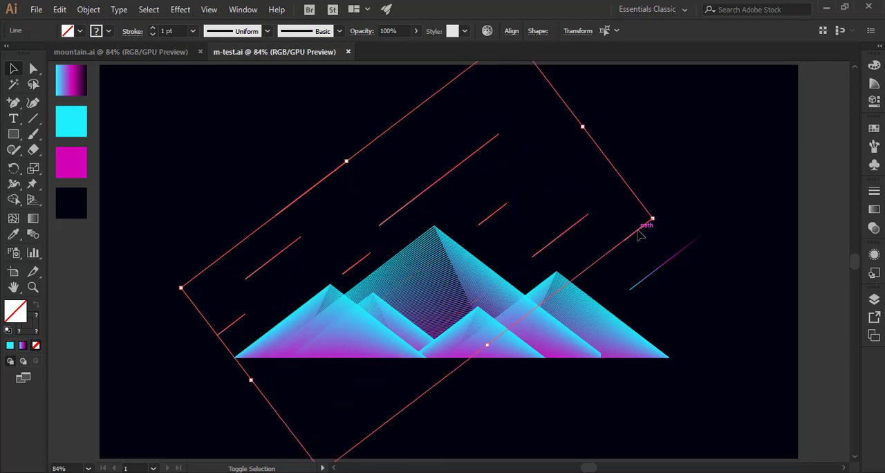
left_click(669, 264, "shift")
right_click(669, 265)
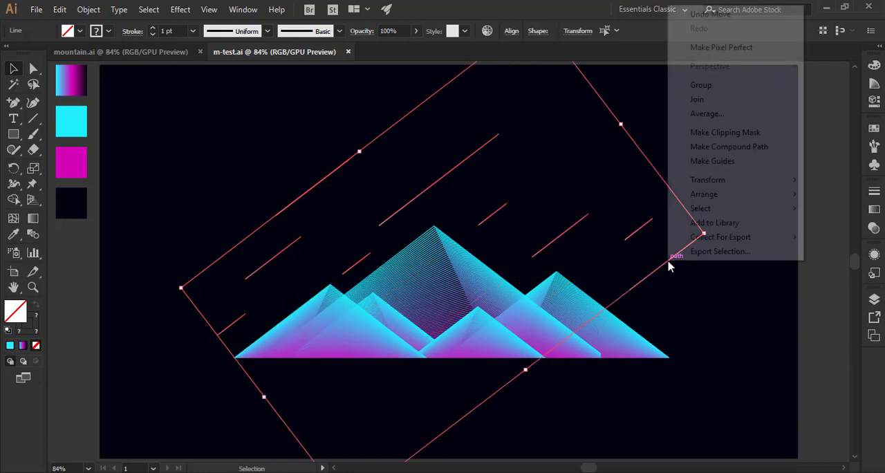
left_click(718, 99)
left_click(802, 197)
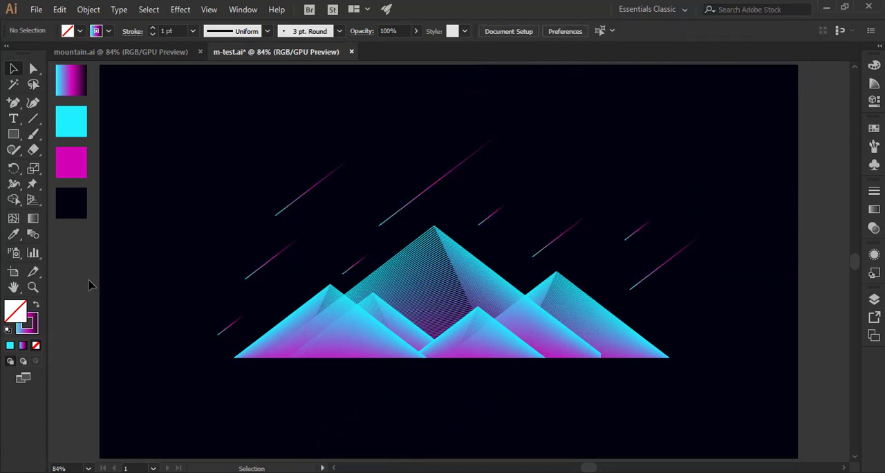
key("ctrl+s")
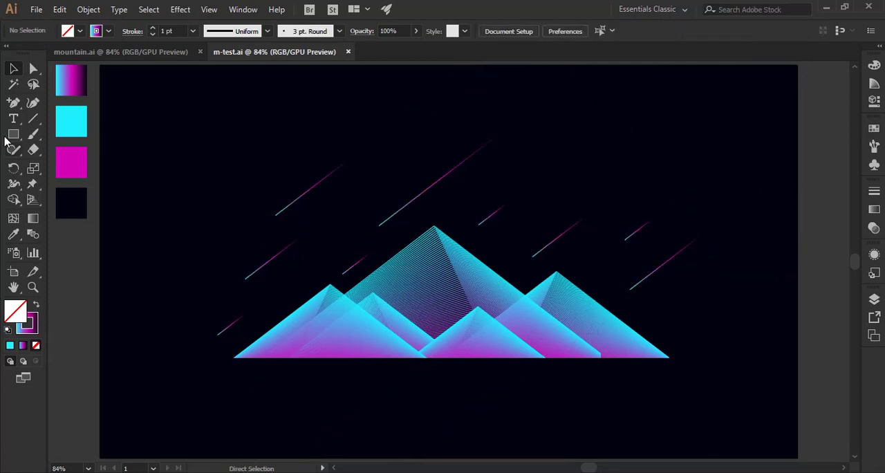
Draw a small circle with the Ellipse tool in the empty sky near the artboard's upper-left corner.
left_click_drag(14, 135, 47, 166)
left_click_drag(133, 136, 143, 146)
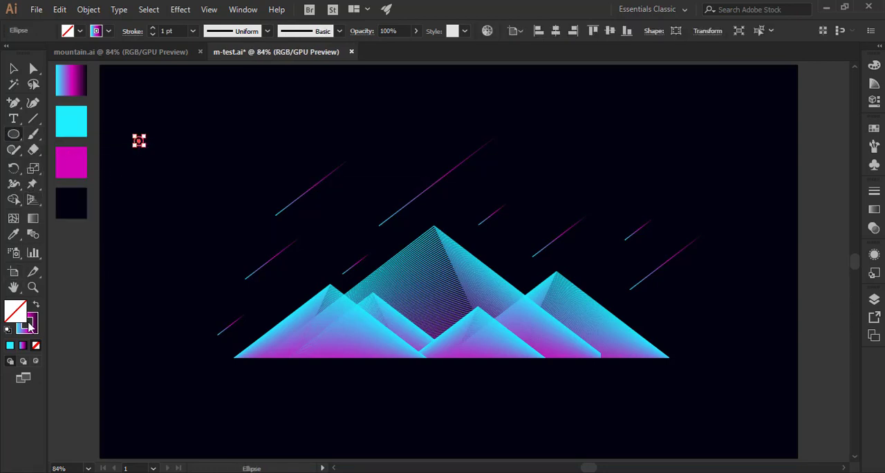
Give the small circle a solid cyan fill (2AF0FF) with no stroke.
left_click(36, 305)
left_click(13, 69)
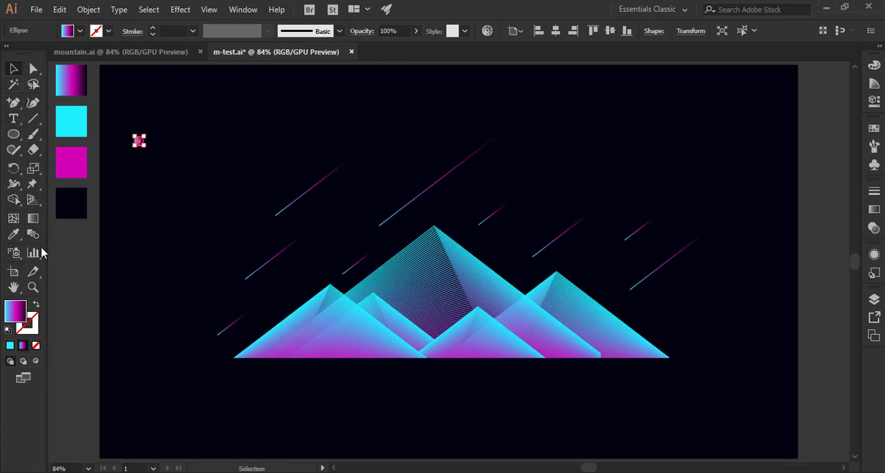
left_click(10, 346)
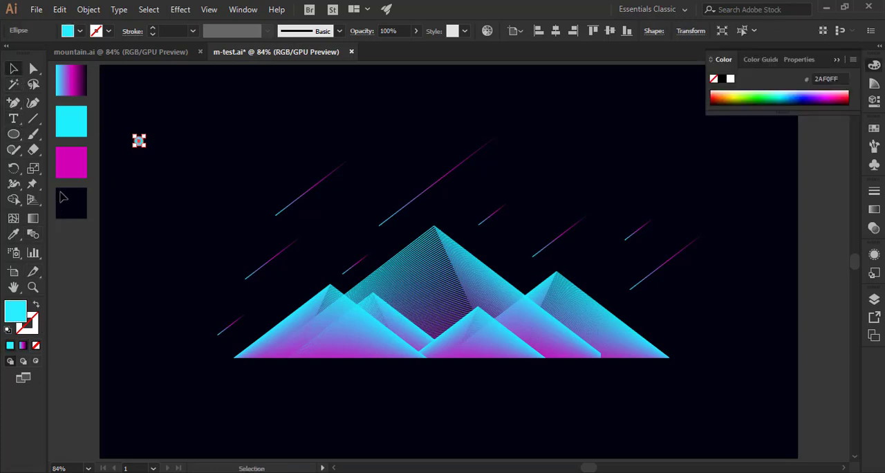
left_click(78, 256)
left_click(139, 143)
left_click(837, 61)
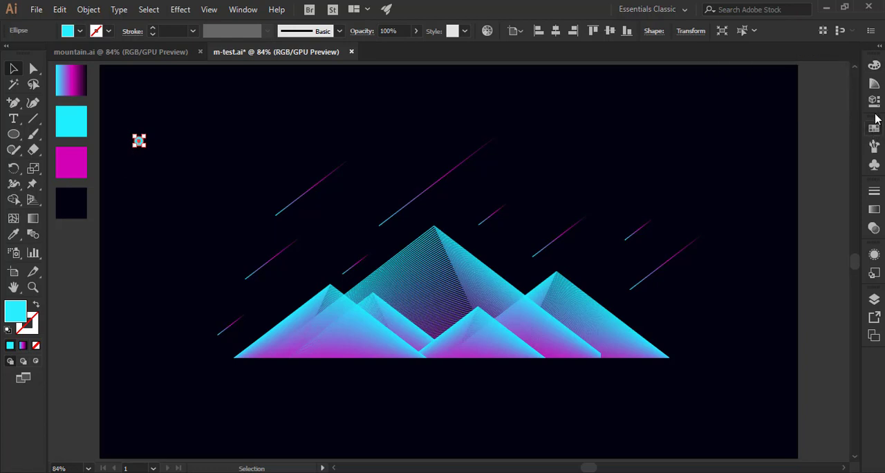
Start a new scatter brush from the small cyan circle.
left_click(873, 147)
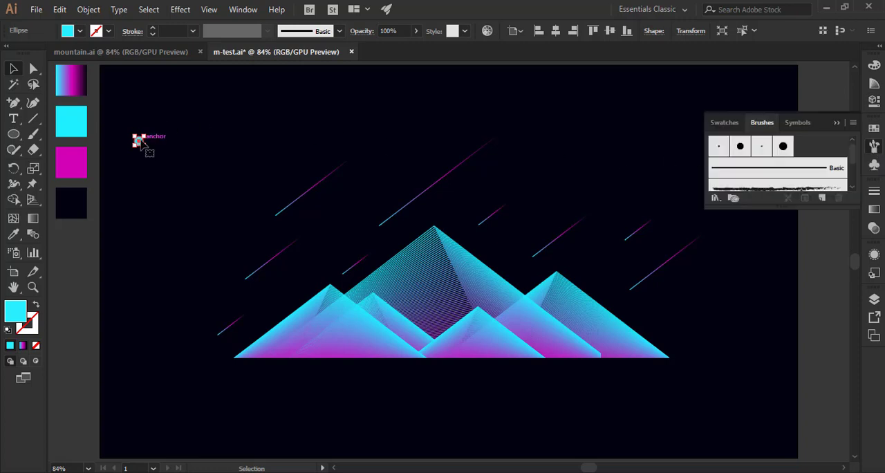
mouse_move(138, 142)
left_mouse_down()
mouse_move(515, 141)
mouse_move(703, 128)
mouse_move(805, 152)
left_mouse_up()
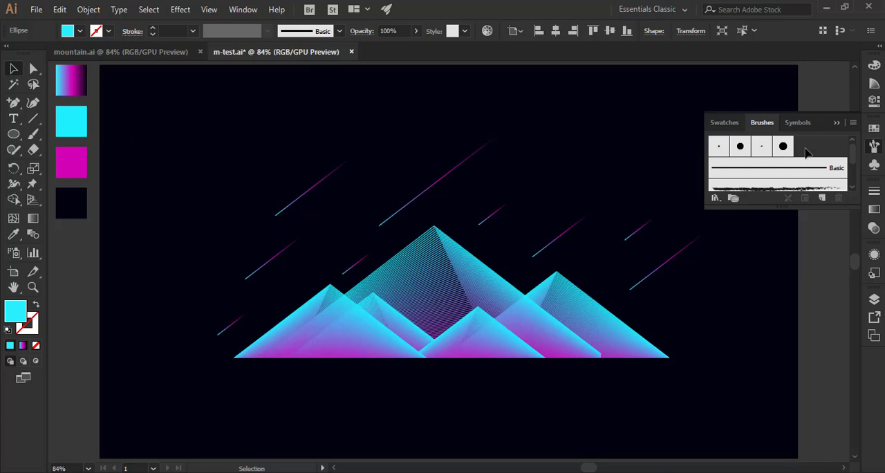
key("ctrl+z")
key("z")
left_click_drag(140, 153, 306, 291)
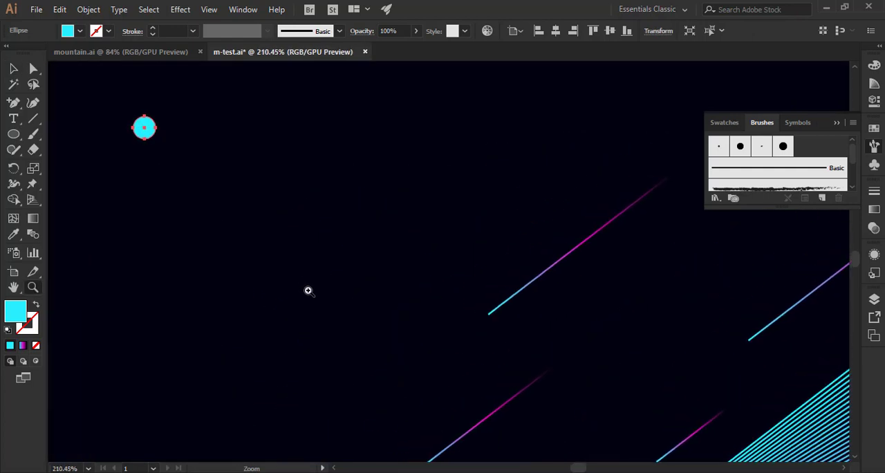
key("v")
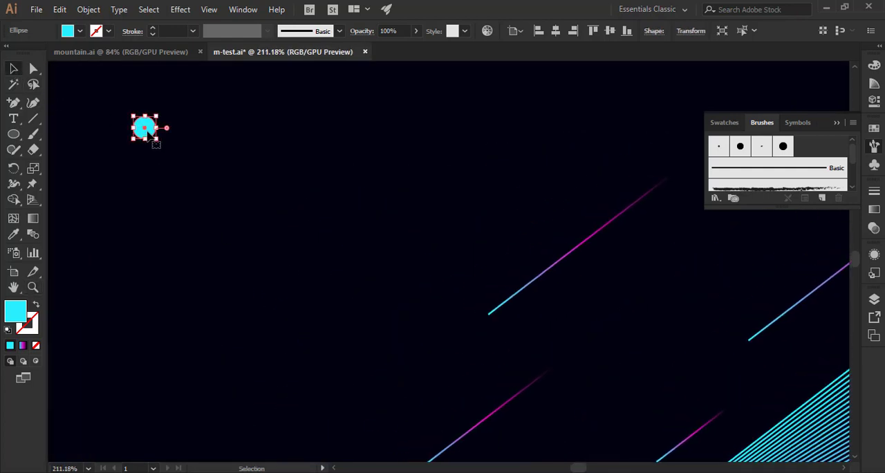
mouse_move(152, 142)
left_mouse_down()
mouse_move(580, 138)
mouse_move(800, 176)
mouse_move(809, 161)
left_mouse_up()
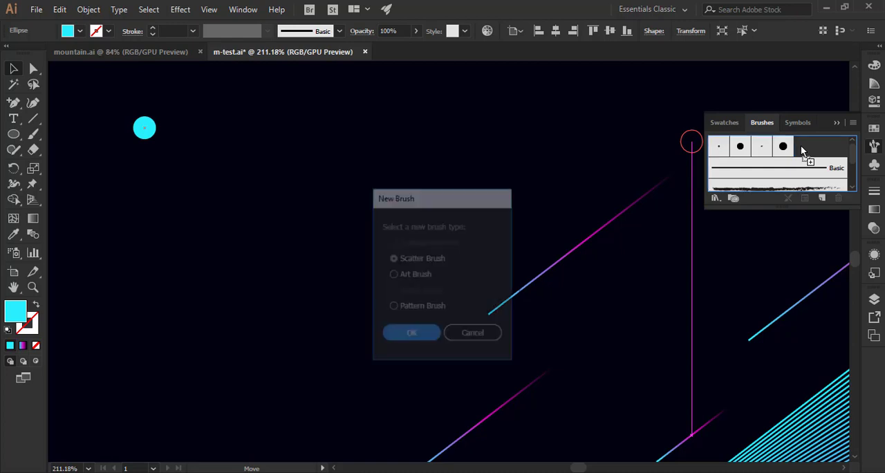
left_click(414, 336)
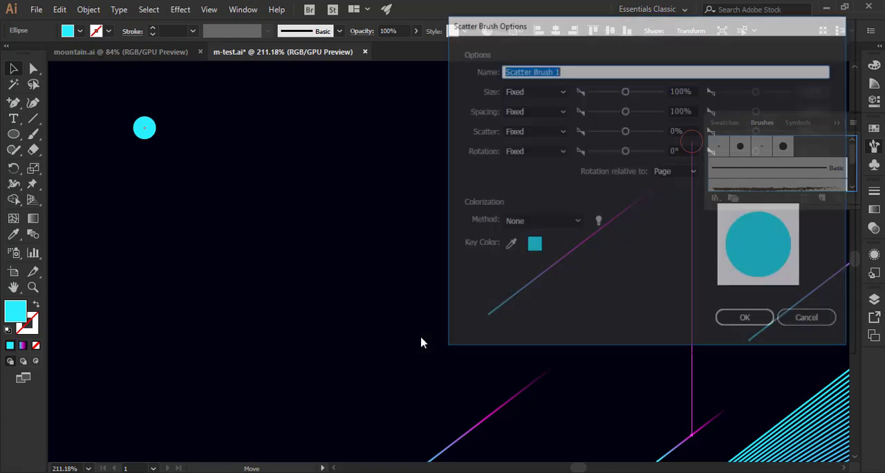
mouse_move(727, 28)
left_mouse_down()
mouse_move(626, 80)
mouse_move(468, 85)
left_mouse_up()
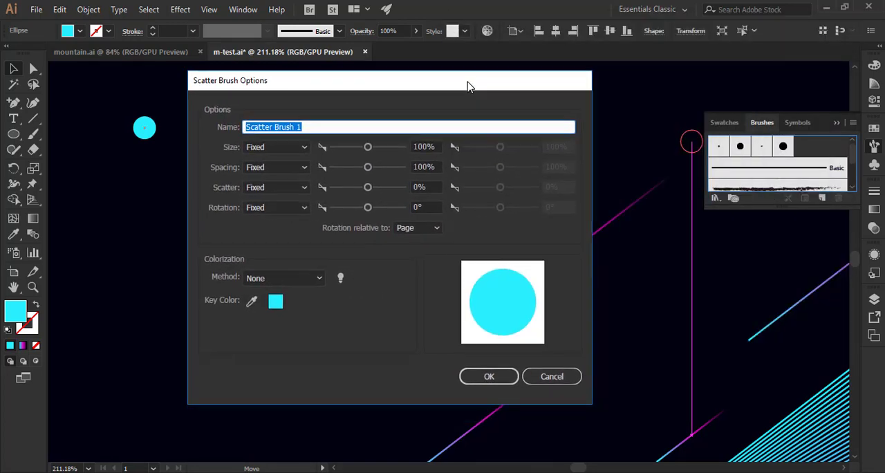
Set the scatter brush's size and scatter to Random and its colorization method to Tints.
left_click(284, 147)
left_click(276, 176)
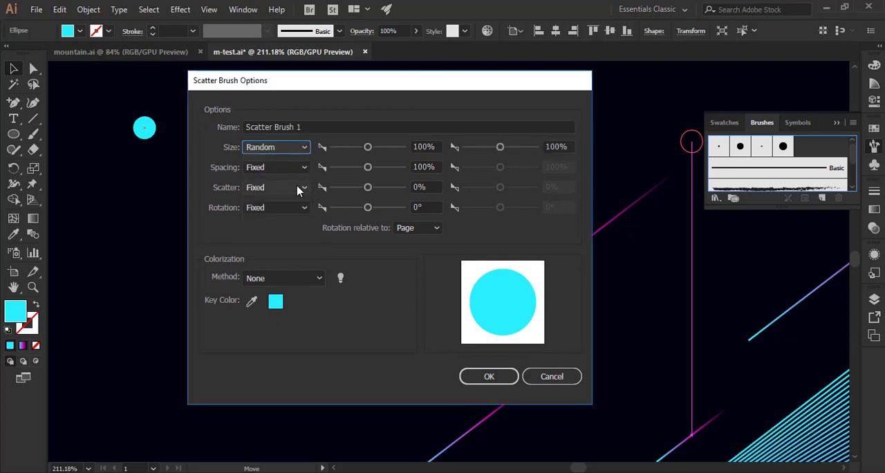
left_click(299, 190)
left_click(276, 216)
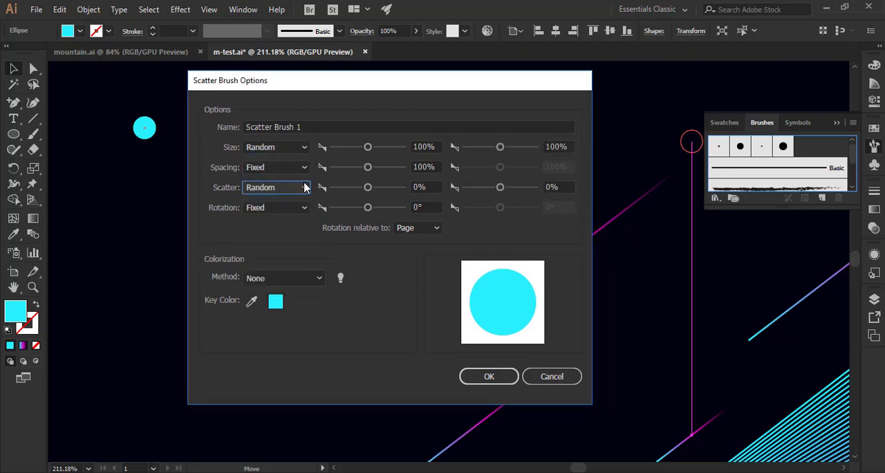
left_click(283, 278)
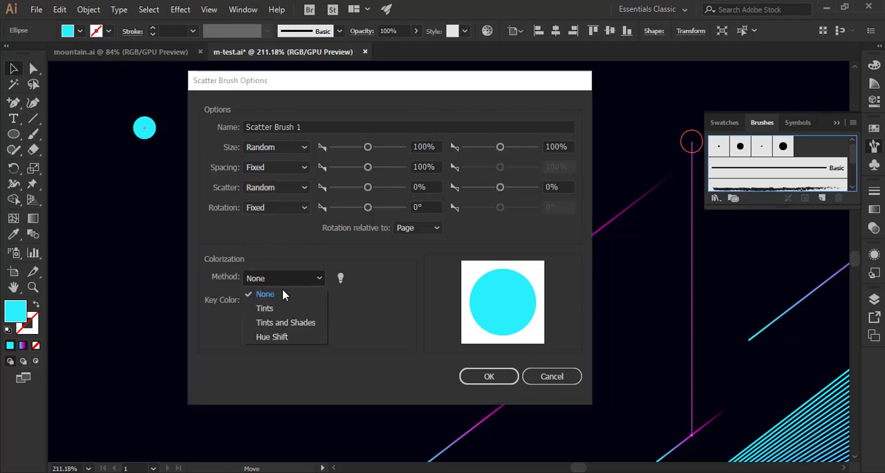
left_click(274, 309)
Limit the brush's random size range to 10% through 25% and create the brush.
left_click_drag(368, 148, 337, 155)
left_click_drag(495, 152, 469, 151)
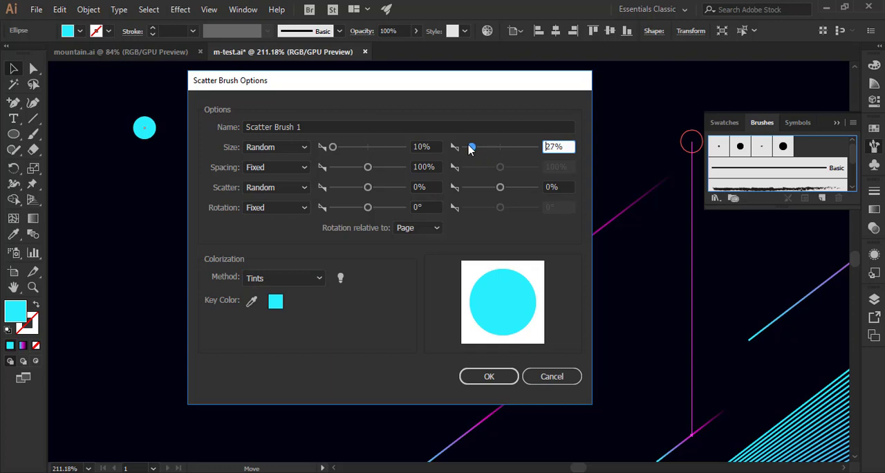
left_click(483, 376)
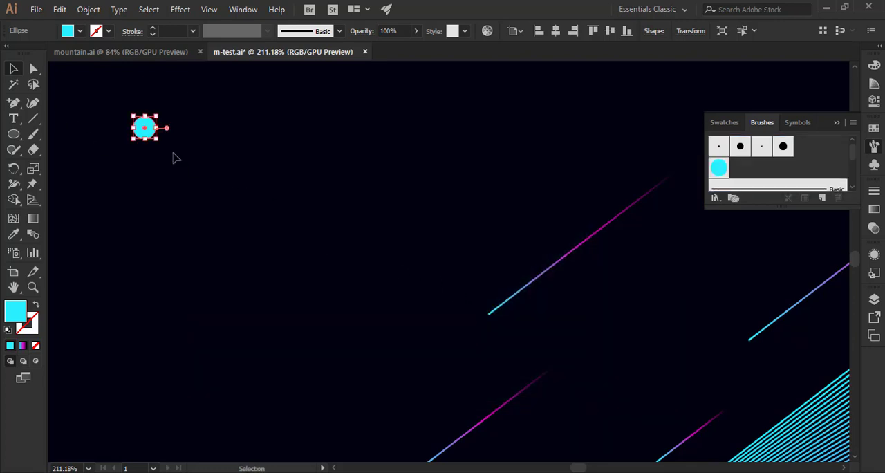
Delete the original circle and paint a short diagonal test stroke with the new scatter brush in the upper-left sky.
key("Delete")
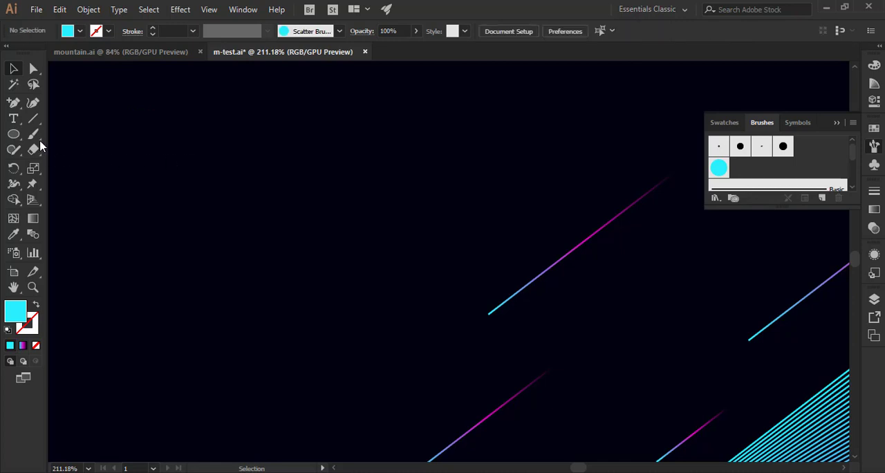
left_click(32, 134)
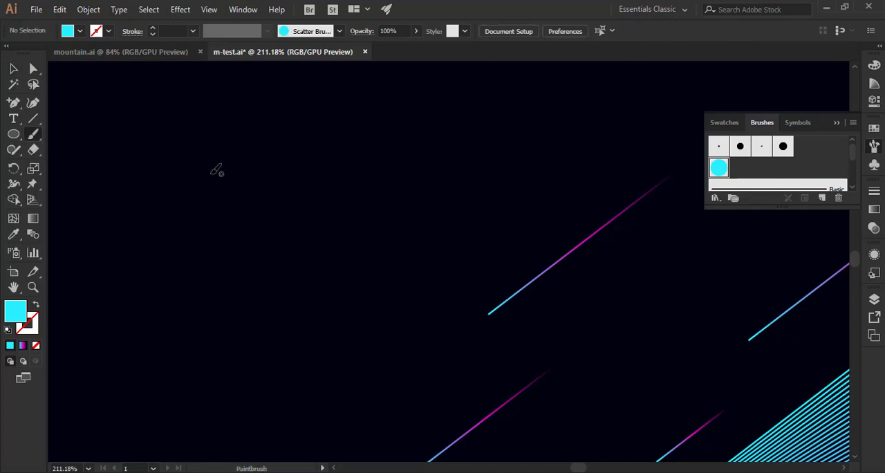
left_click_drag(212, 173, 280, 234)
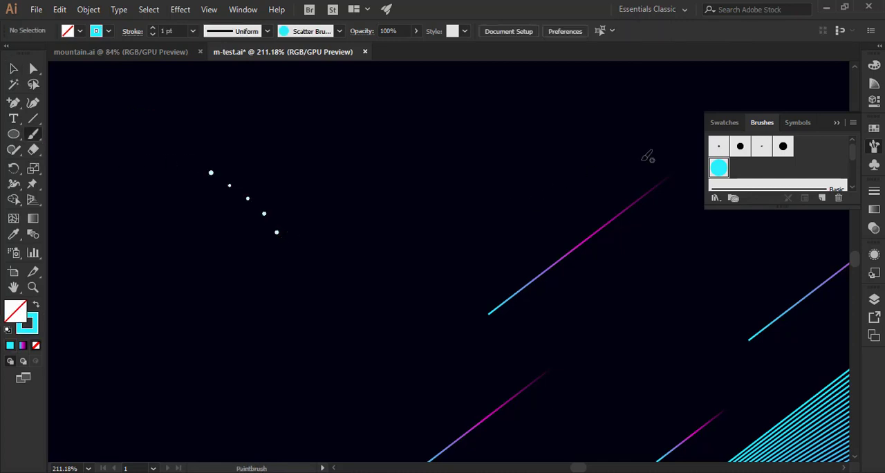
Edit the scatter brush, keeping the minimum size at 10%, with a maximum size of 17% and spacing of 86%.
double_click(717, 168)
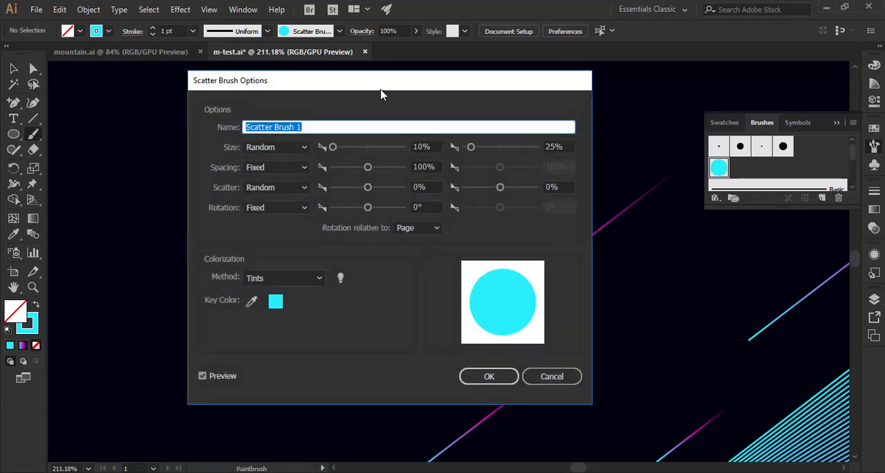
left_click_drag(380, 91, 575, 103)
left_click(520, 166)
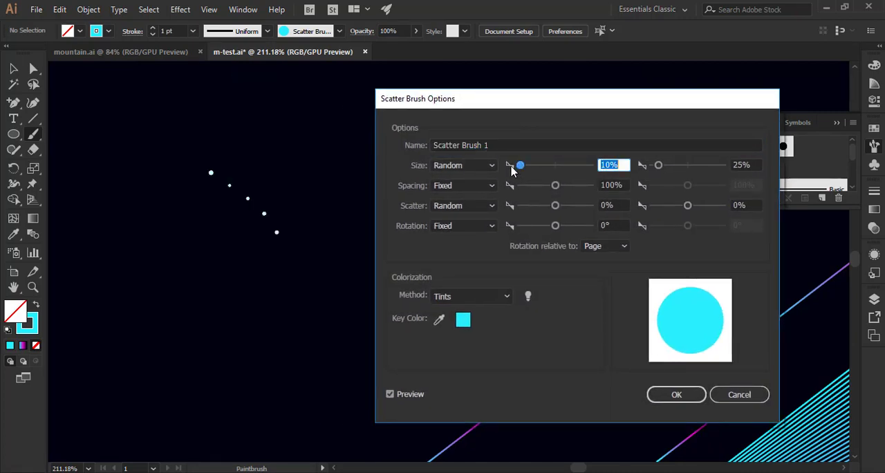
left_click_drag(658, 166, 654, 165)
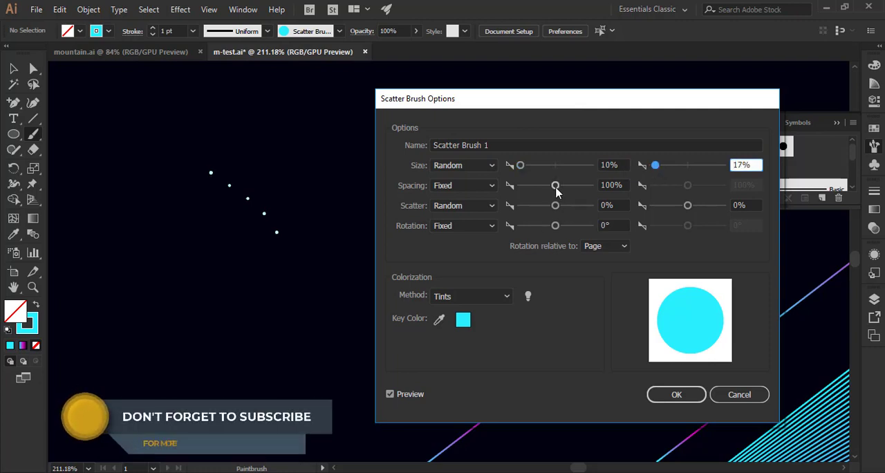
mouse_move(555, 185)
left_mouse_down()
mouse_move(538, 185)
mouse_move(552, 191)
left_mouse_up()
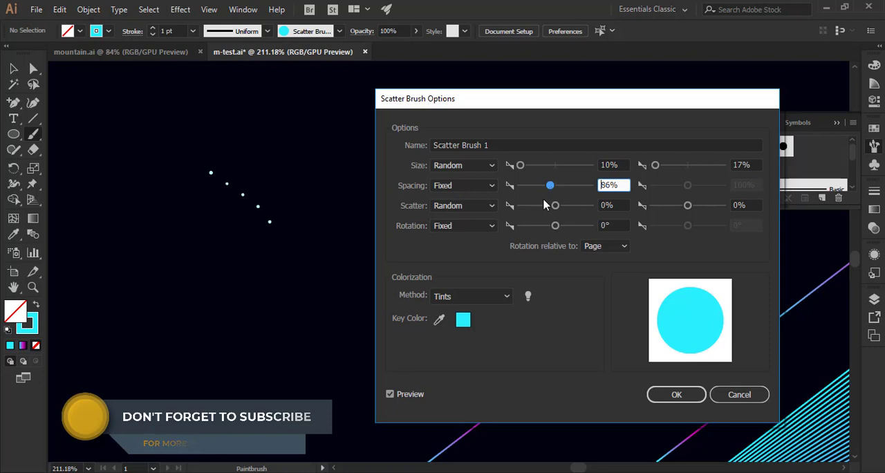
Set the brush's spacing to 88% and its random scatter to -388% and -92%, applying the changes to existing strokes.
left_click(551, 209)
mouse_move(550, 208)
left_mouse_down()
mouse_move(524, 206)
mouse_move(535, 208)
left_mouse_up()
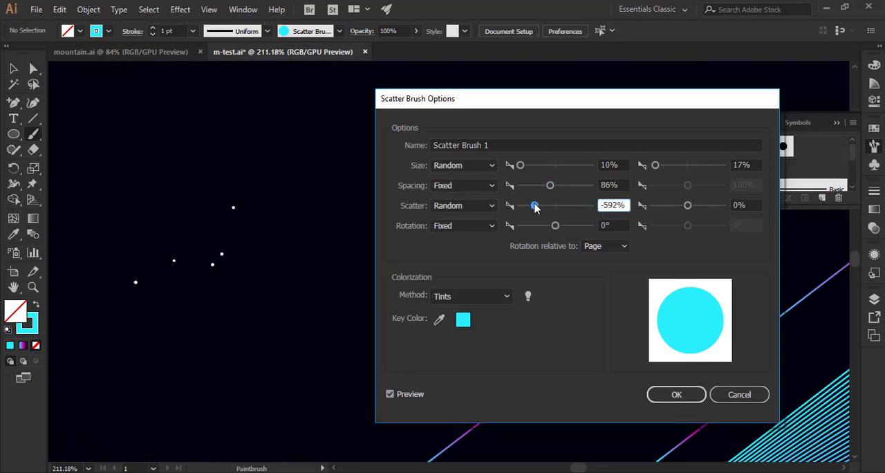
mouse_move(688, 208)
left_mouse_down()
mouse_move(700, 211)
mouse_move(671, 209)
mouse_move(683, 209)
left_mouse_up()
mouse_move(535, 207)
left_mouse_down()
mouse_move(547, 211)
mouse_move(539, 187)
mouse_move(574, 191)
mouse_move(550, 191)
mouse_move(539, 211)
left_mouse_up()
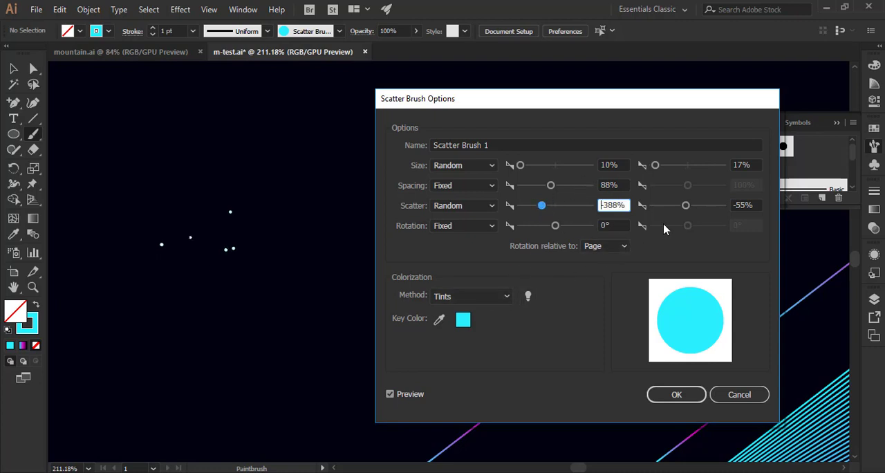
left_click_drag(687, 208, 683, 211)
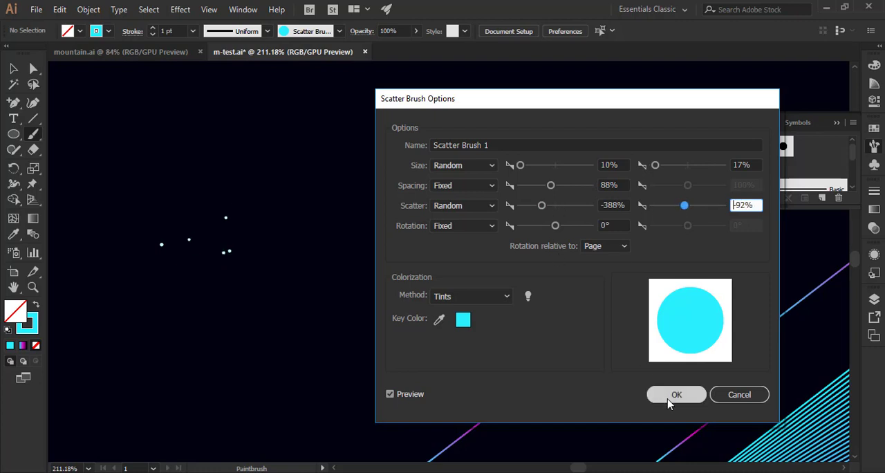
left_click(668, 402)
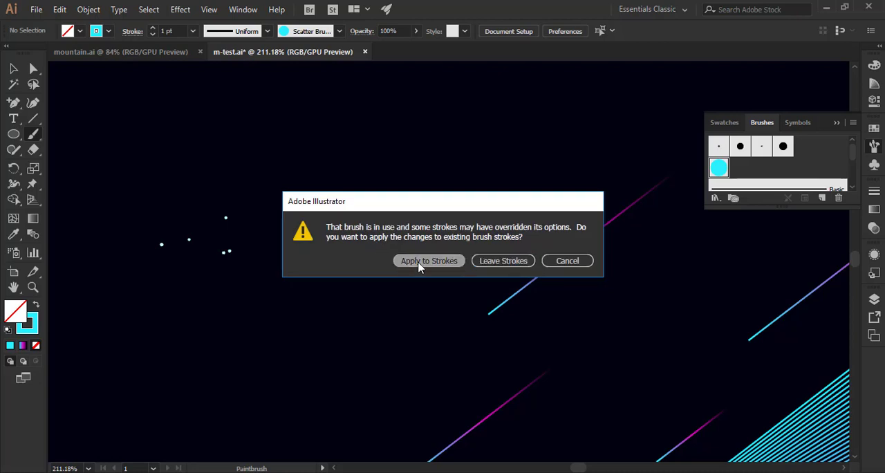
left_click(418, 267)
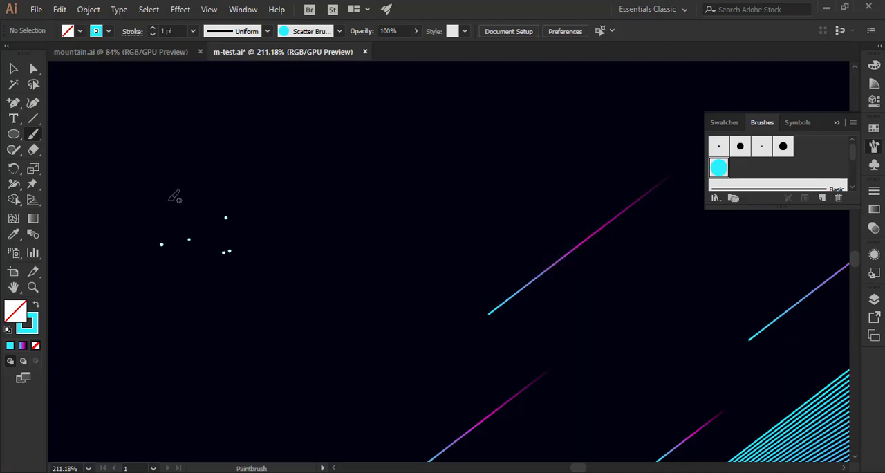
Move the scattered test stroke toward the upper-left shooting star, and remove it from the artboard.
left_click(13, 71)
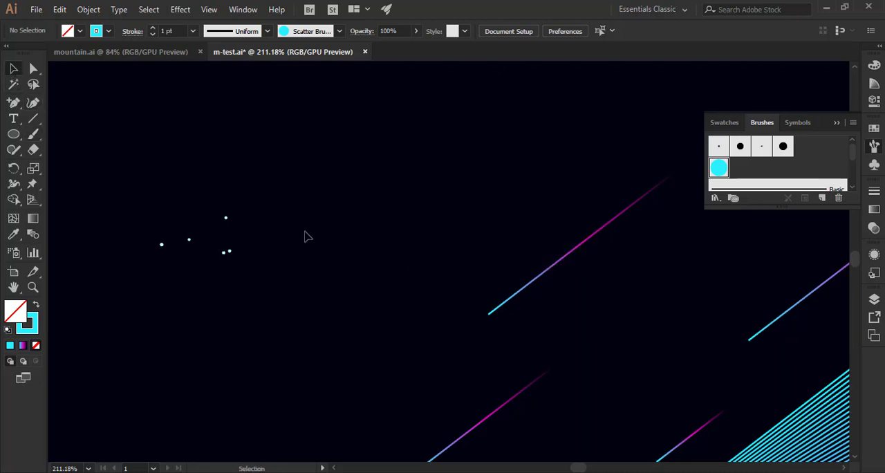
key("ctrl+0")
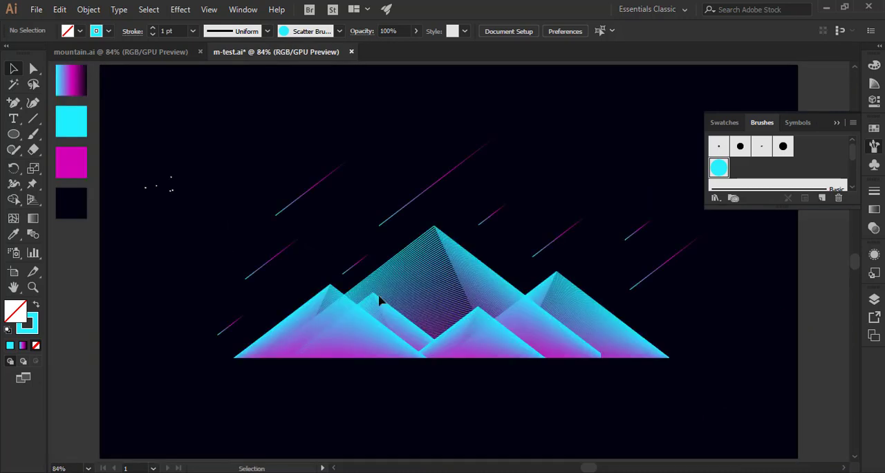
left_click(836, 124)
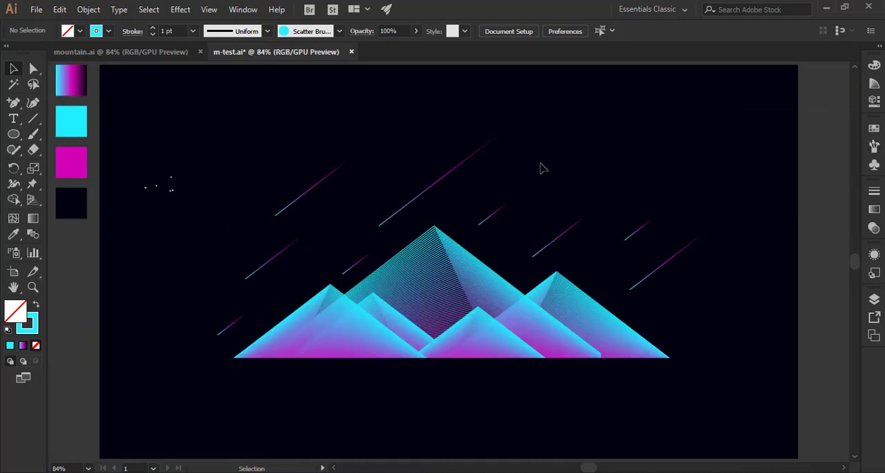
left_click(174, 192)
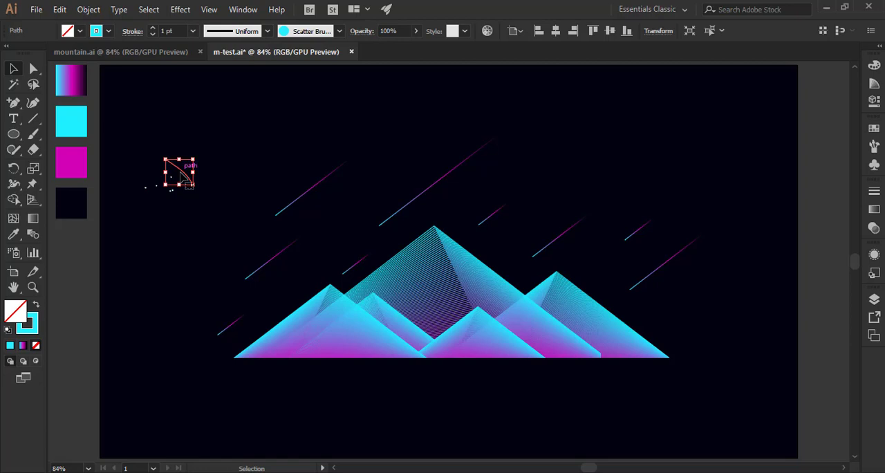
left_click_drag(181, 172, 240, 147)
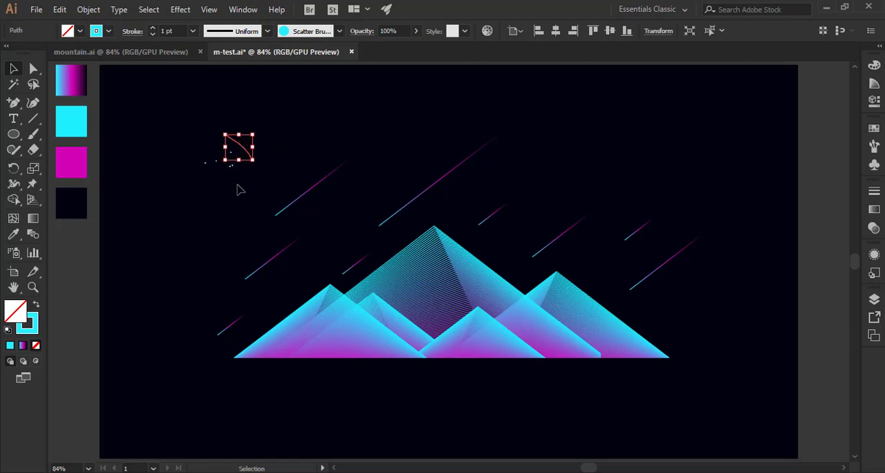
left_click(114, 166)
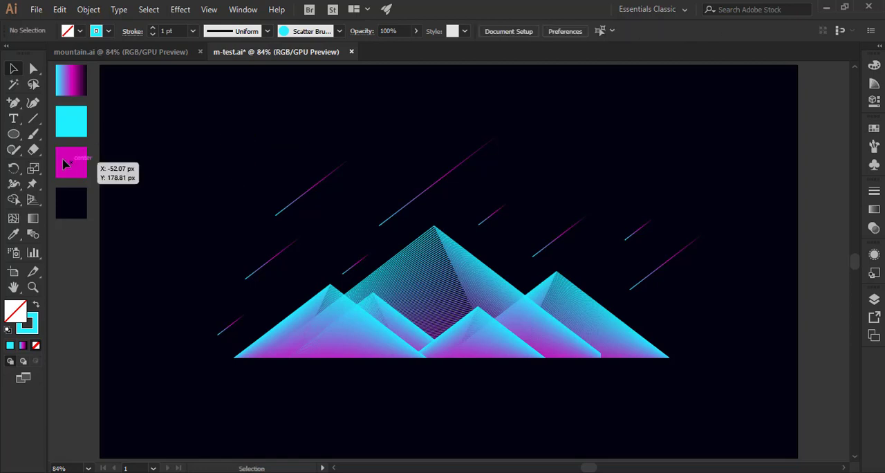
Paint short strokes with the scatter brush across the sky around the shooting stars and mountain peaks to scatter small stars.
left_click(33, 135)
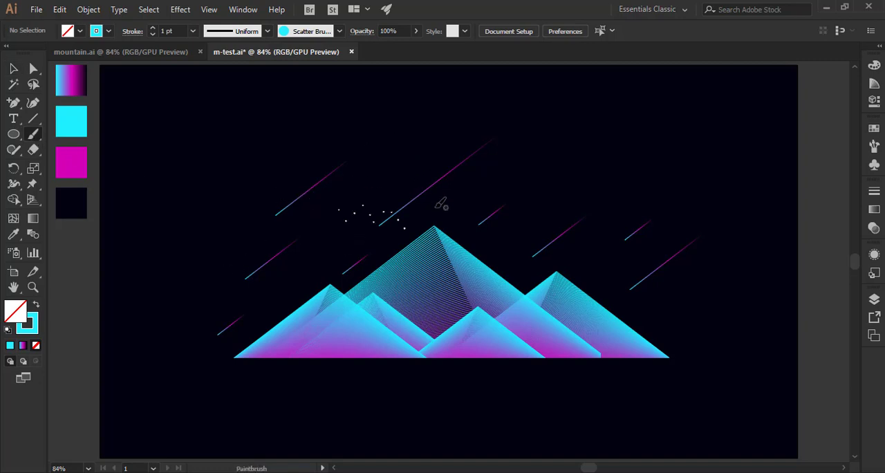
left_click_drag(454, 169, 500, 177)
left_click_drag(531, 220, 583, 203)
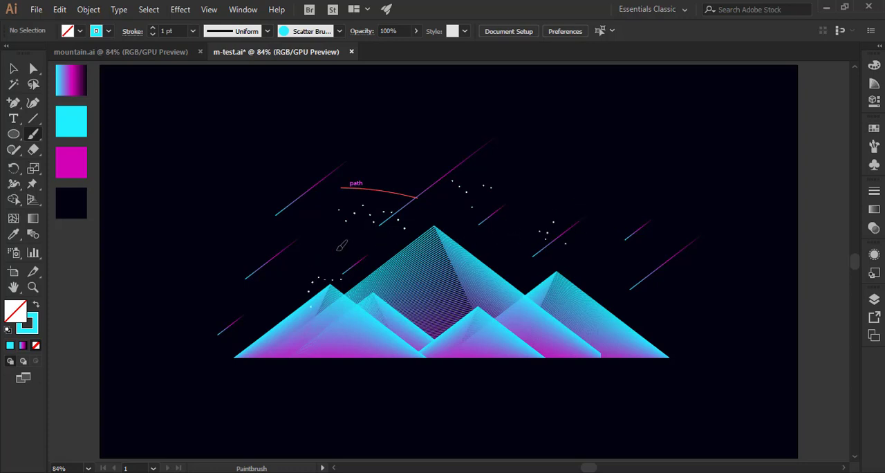
left_click_drag(287, 197, 290, 194)
left_click_drag(688, 224, 687, 224)
left_click_drag(206, 311, 235, 314)
left_click_drag(301, 163, 338, 140)
left_click_drag(527, 181, 557, 166)
left_click(13, 69)
left_click(60, 226)
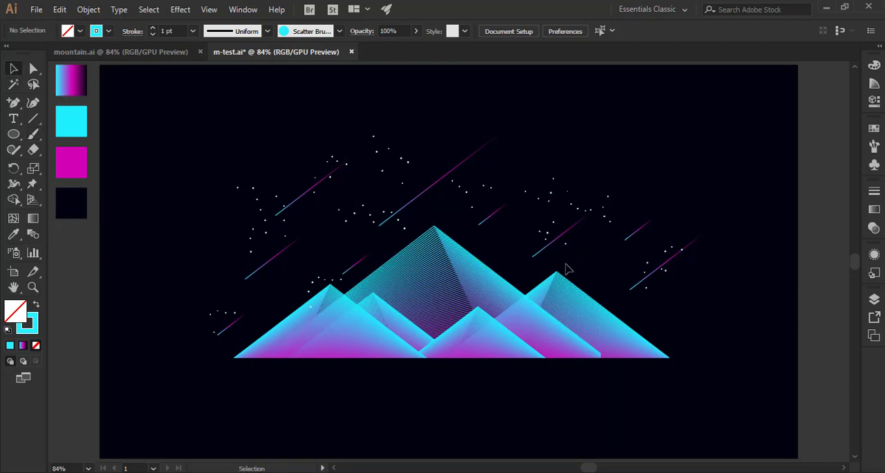
Fill remaining sky gaps with extra scatter brush strokes above the right mountain, near the upper-left shooting star, and right of the main peak.
left_click(33, 134)
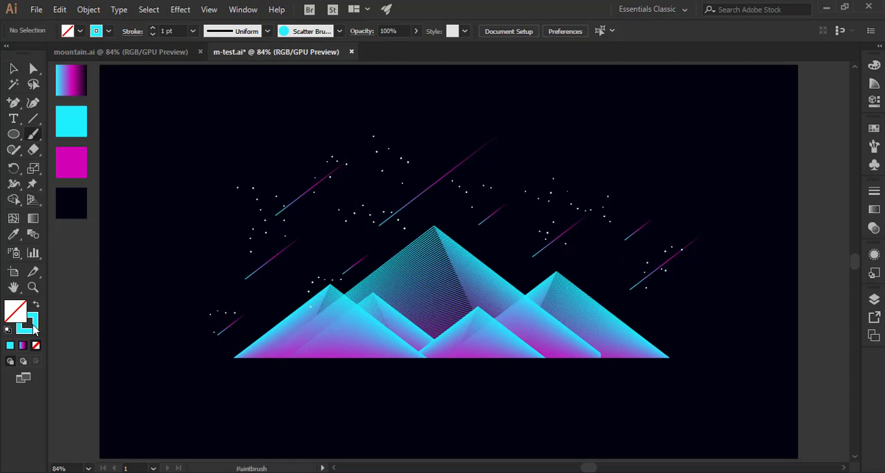
left_click(37, 330)
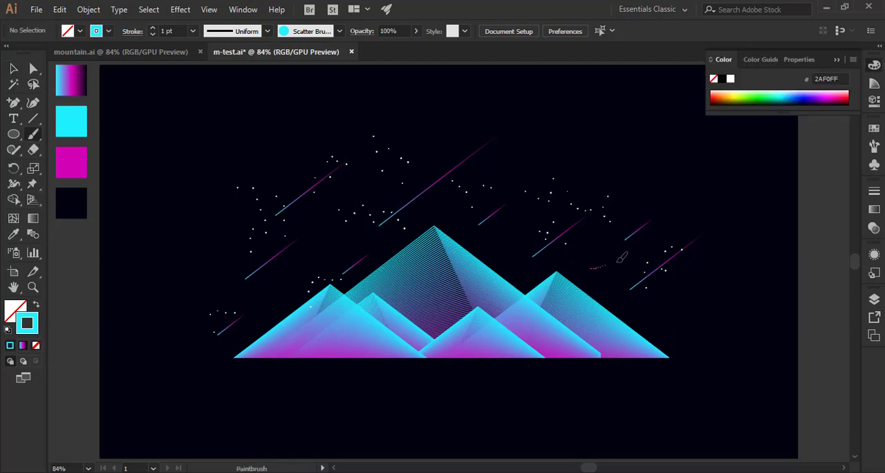
left_click_drag(621, 257, 648, 251)
left_click_drag(311, 161, 283, 163)
left_click_drag(525, 224, 535, 233)
left_click(13, 71)
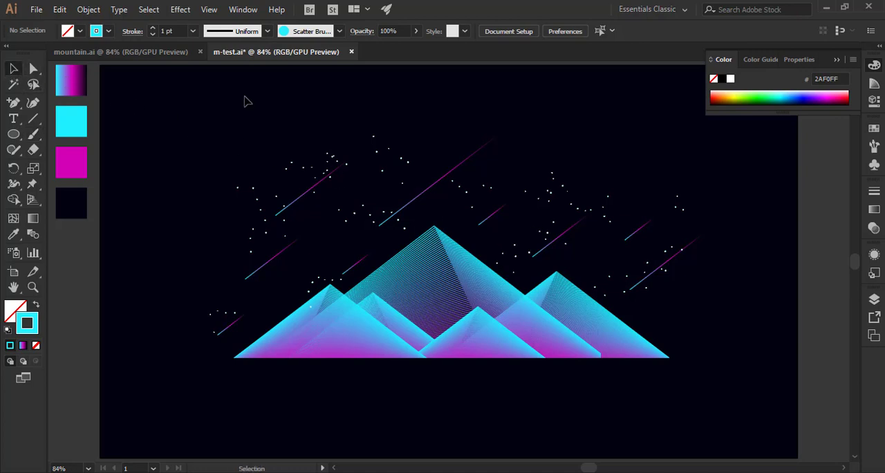
Select the painted star strokes without the mountains or shooting stars, and group them.
left_click_drag(177, 119, 716, 394)
left_click(332, 322, "shift")
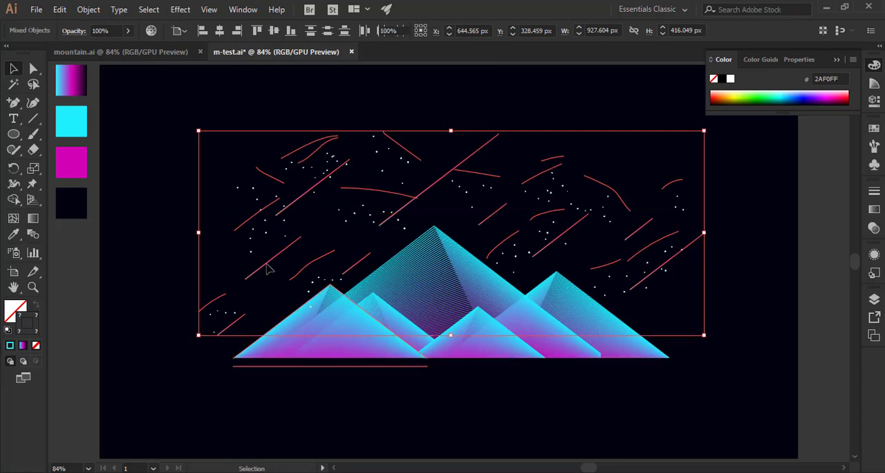
left_click(429, 189, "shift")
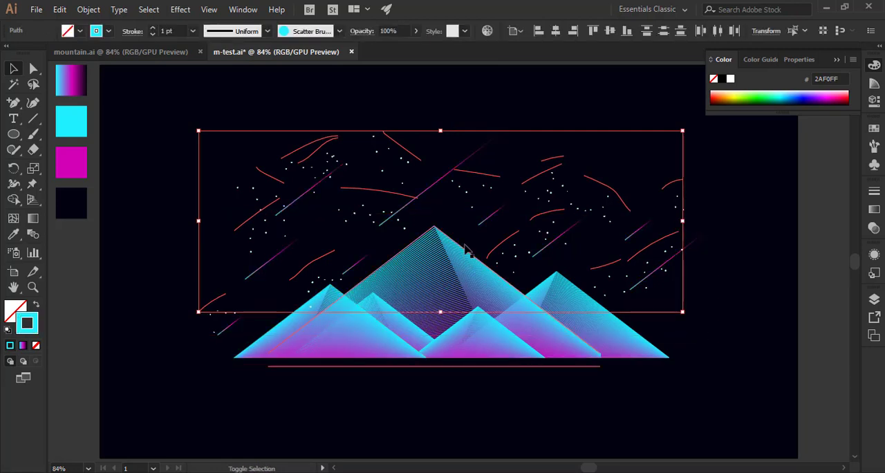
left_click(429, 191, "shift")
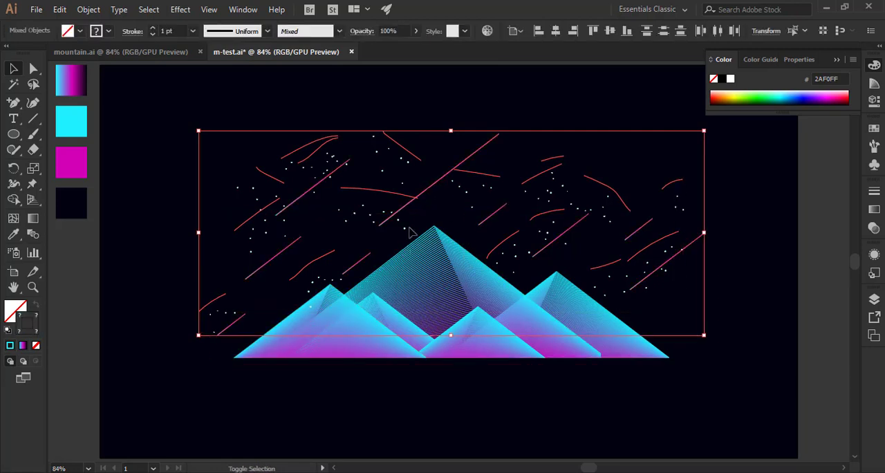
left_click(425, 195, "shift")
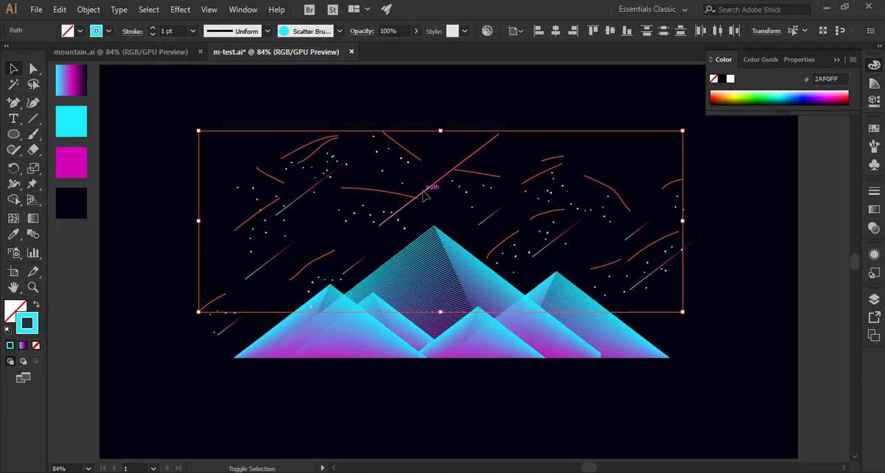
right_click(309, 269)
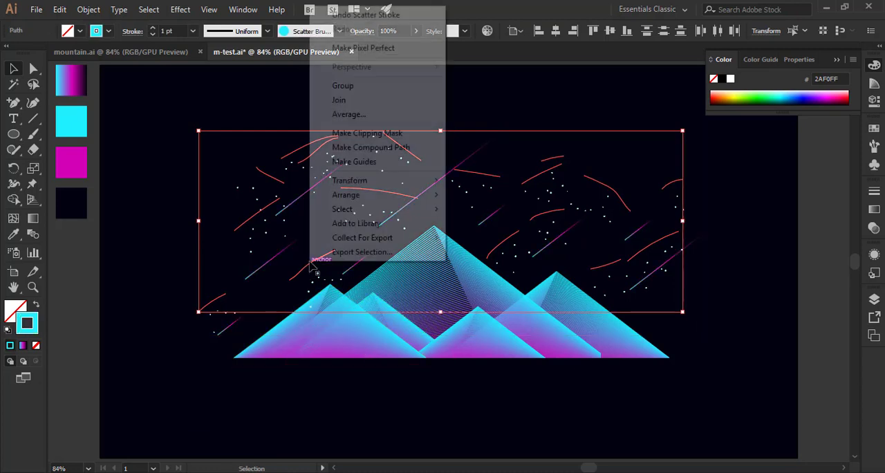
left_click(342, 99)
left_click(412, 122)
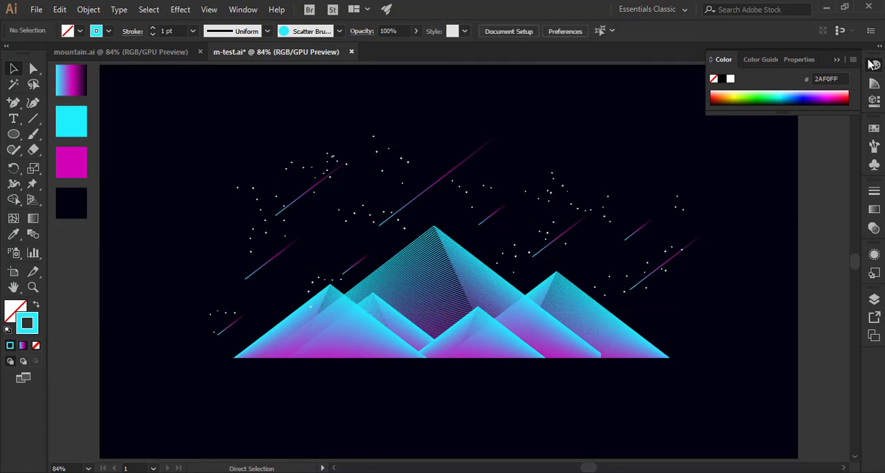
Scale the mountains, shooting stars and stars down together to about 602 by 270 px, and move them to the right half of the artboard.
left_click(873, 63)
left_click_drag(217, 117, 523, 377)
mouse_move(704, 359)
left_mouse_down()
mouse_move(555, 336)
mouse_move(526, 278)
left_mouse_up()
mouse_move(432, 276)
left_mouse_down()
mouse_move(631, 280)
mouse_move(619, 310)
left_mouse_up()
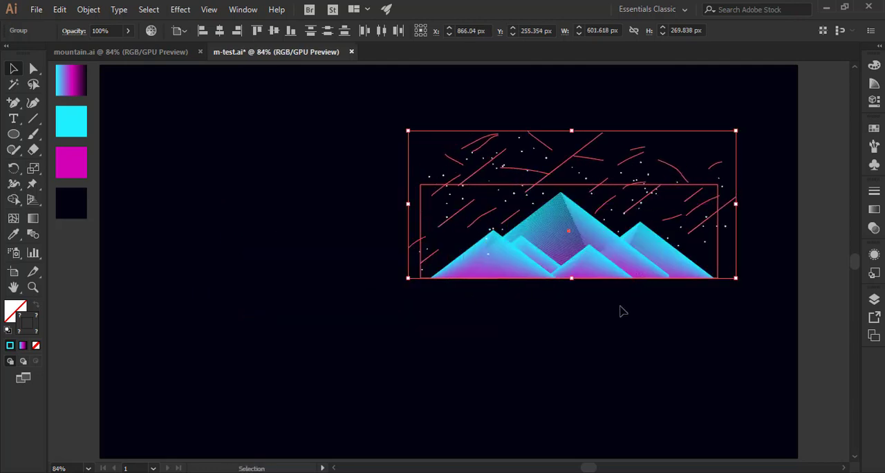
left_click(621, 330)
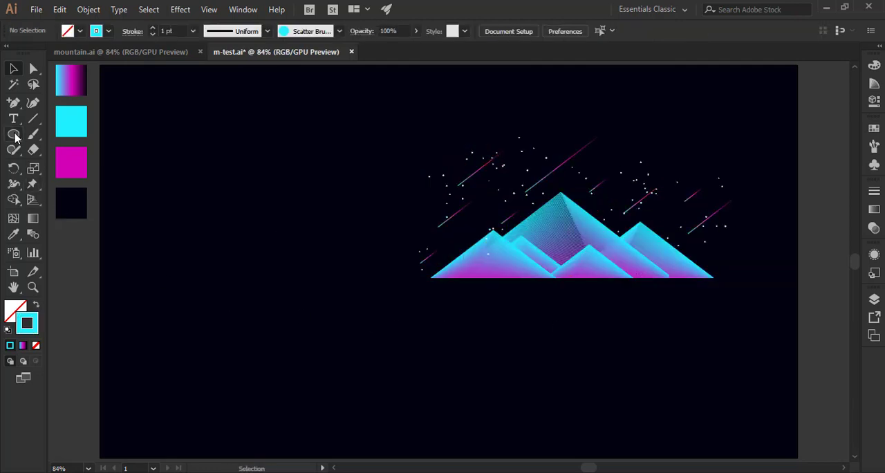
Create a 50 px circle in the empty area left of the mountains, with a cyan fill and no stroke.
left_click_drag(13, 135, 78, 171)
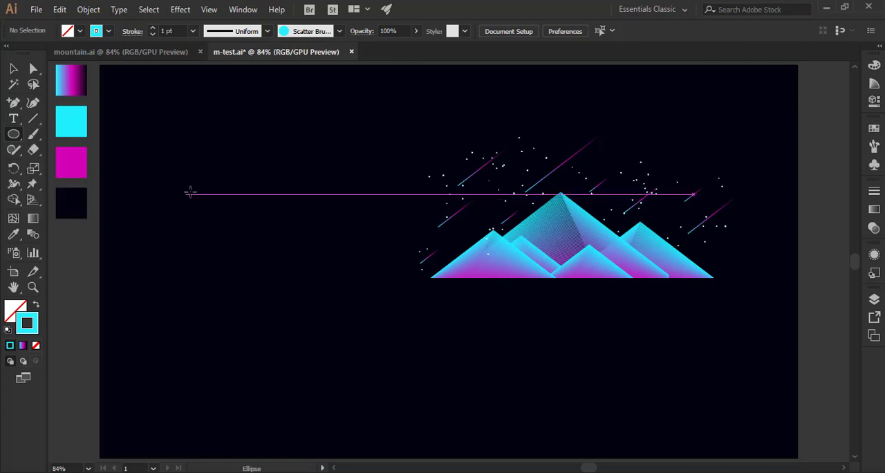
left_click(200, 192)
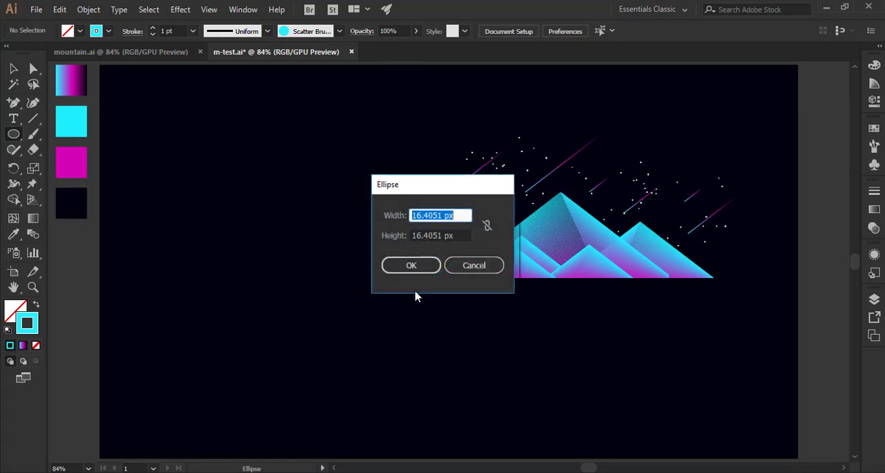
type("50")
key("Tab")
type("5")
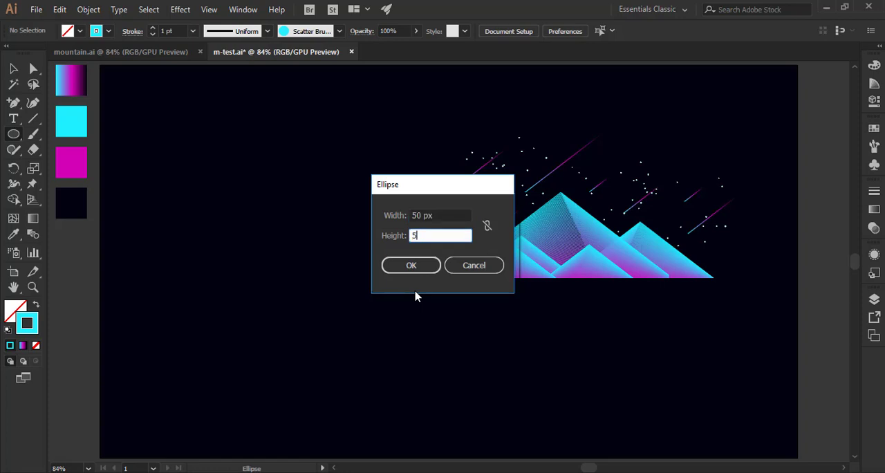
key("Return")
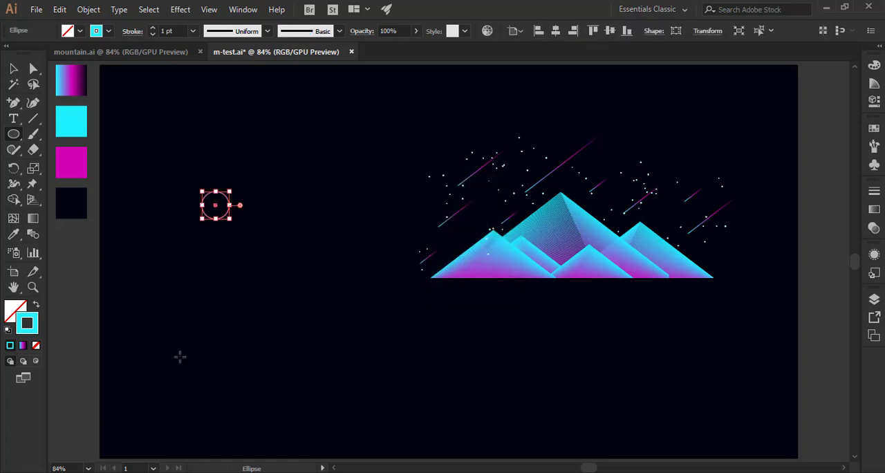
left_click(36, 305)
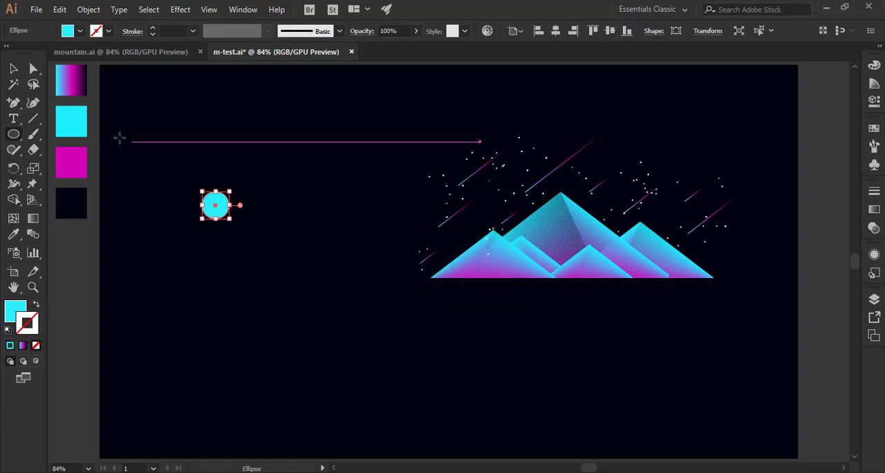
Enlarge the cyan circle proportionally to roughly three and a half times its width.
left_click(13, 68)
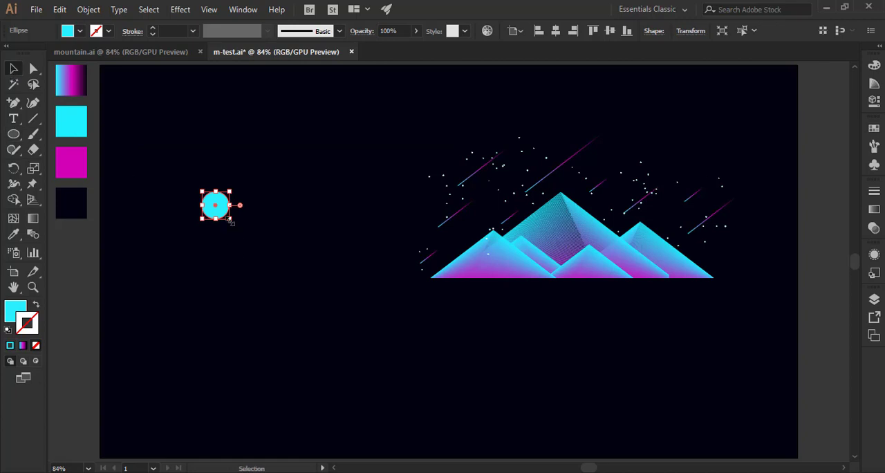
left_click_drag(231, 221, 299, 288)
left_click(298, 320)
left_click(284, 273)
key("a")
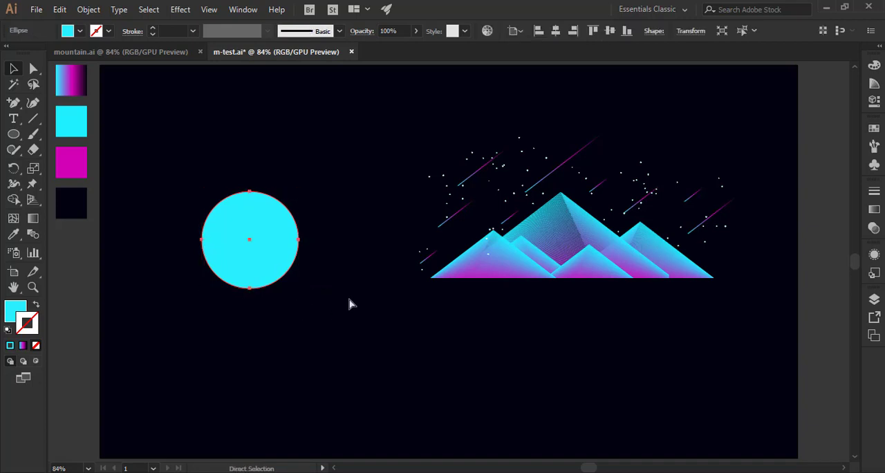
key("v")
left_click(60, 9)
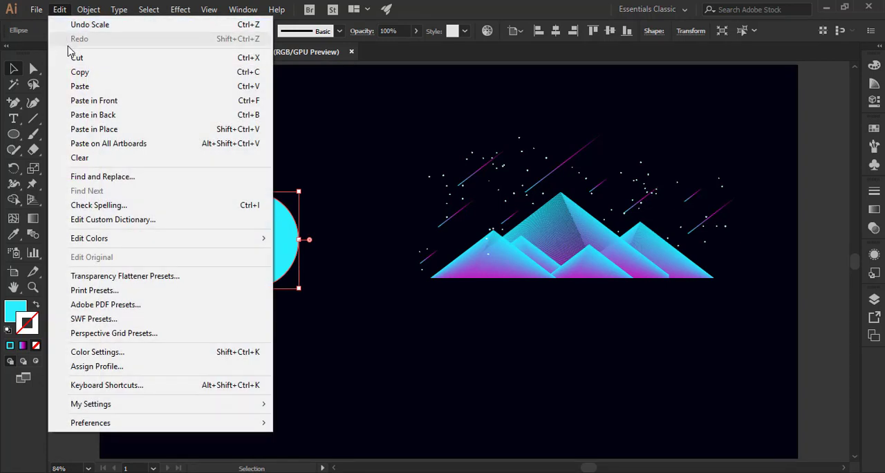
left_click(342, 114)
Set the large cyan circle's opacity to 30%.
left_click(280, 214)
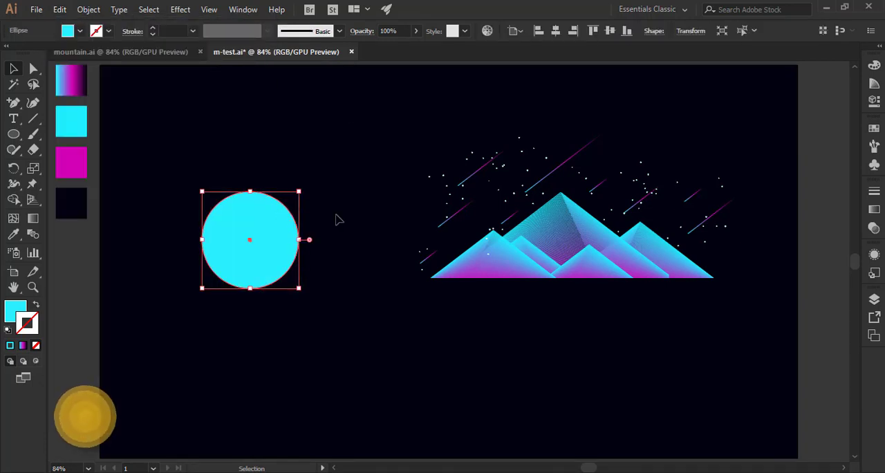
left_click(873, 209)
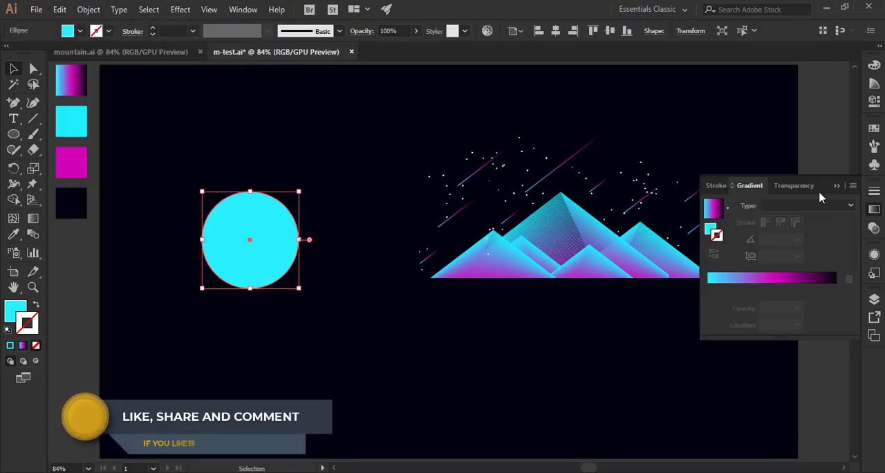
left_click(804, 187)
left_click(785, 210)
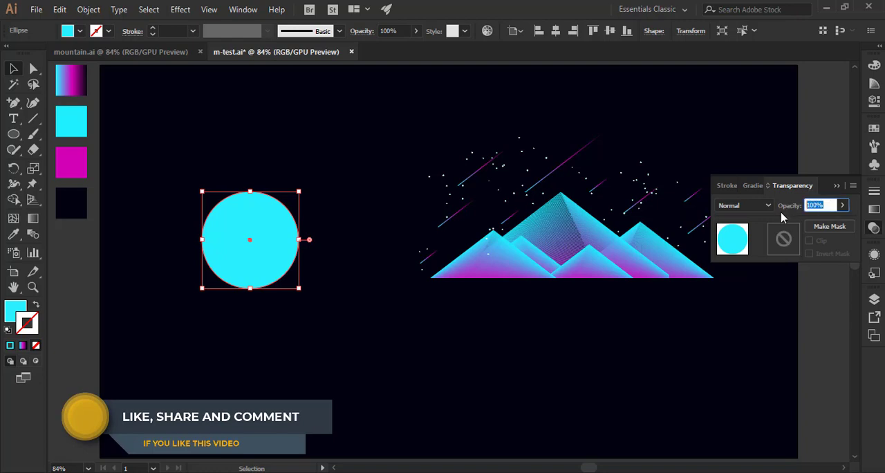
type("30")
key("Return")
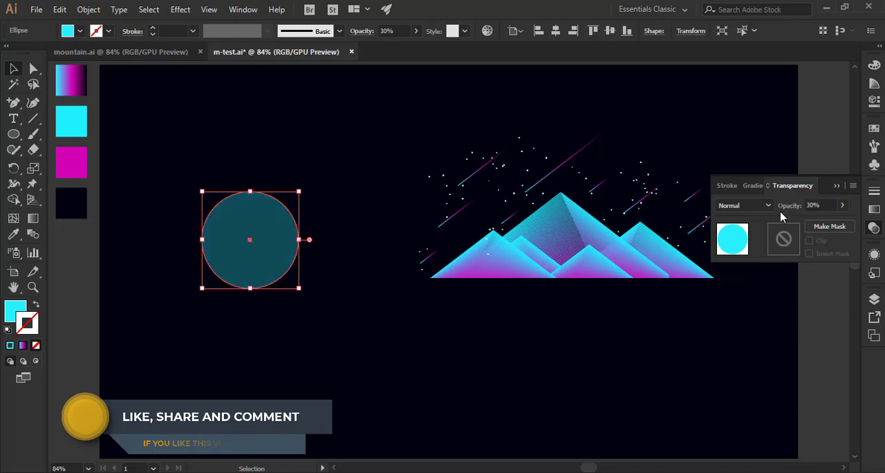
left_click(331, 241)
Paste a copy of the circle in front of the original and shrink it around its center to about three quarters of the width.
left_click(260, 238)
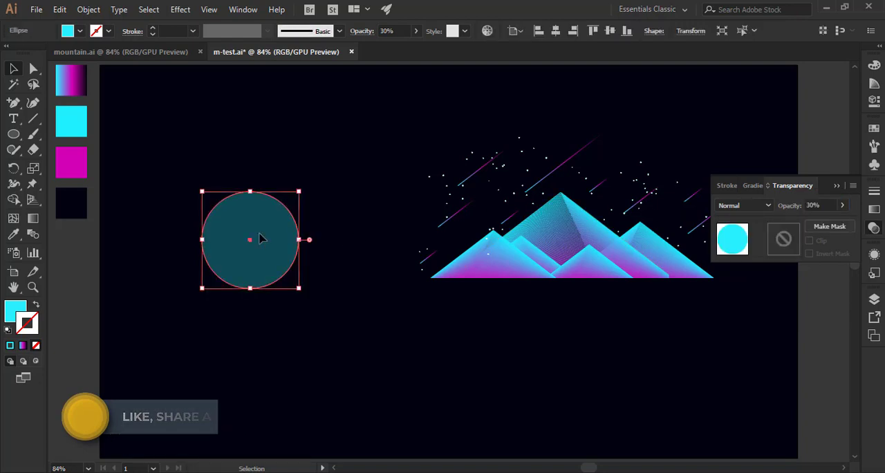
left_click(59, 9)
left_click(71, 71)
left_click(60, 9)
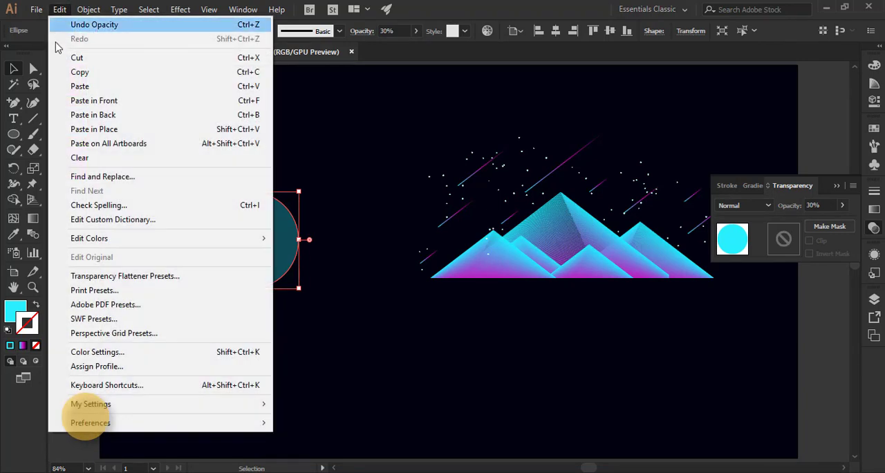
left_click(83, 101)
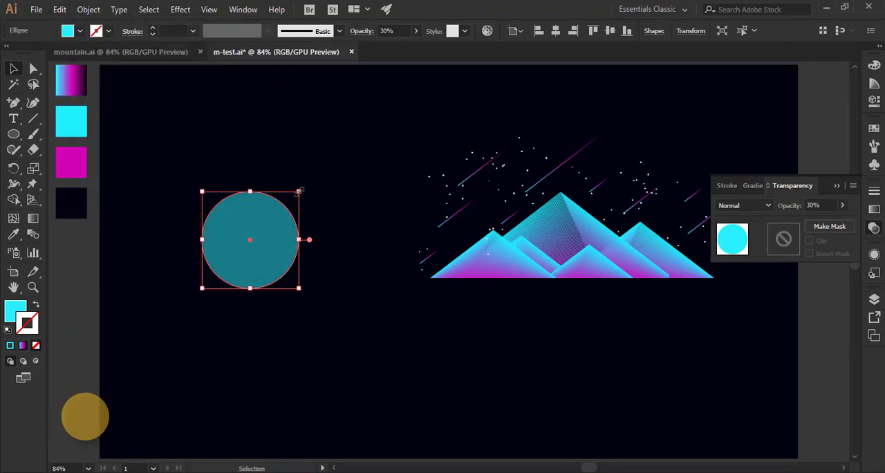
left_click_drag(298, 189, 294, 204)
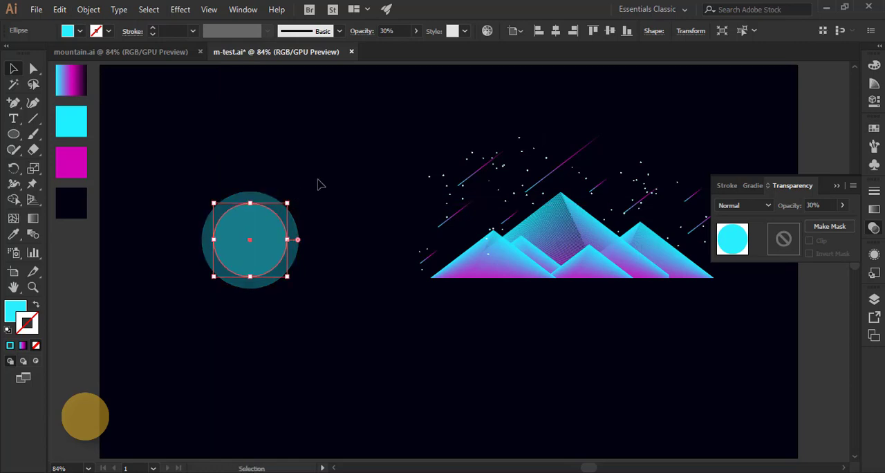
left_click(316, 184)
Set the smaller inner circle's opacity to 50%.
left_click(282, 228)
left_click(822, 205)
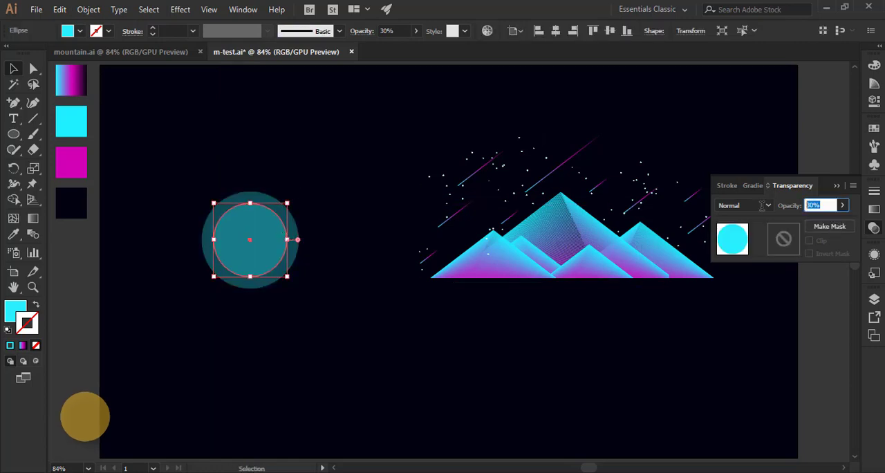
type("50")
key("Return")
key("ctrl+shift+a")
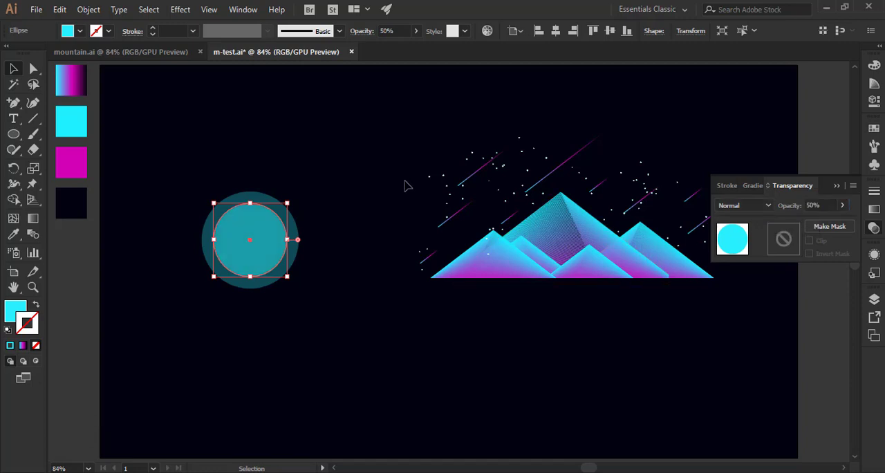
Duplicate the inner circle in front and shrink the copy around the shared center to form a third concentric circle.
left_click(260, 237)
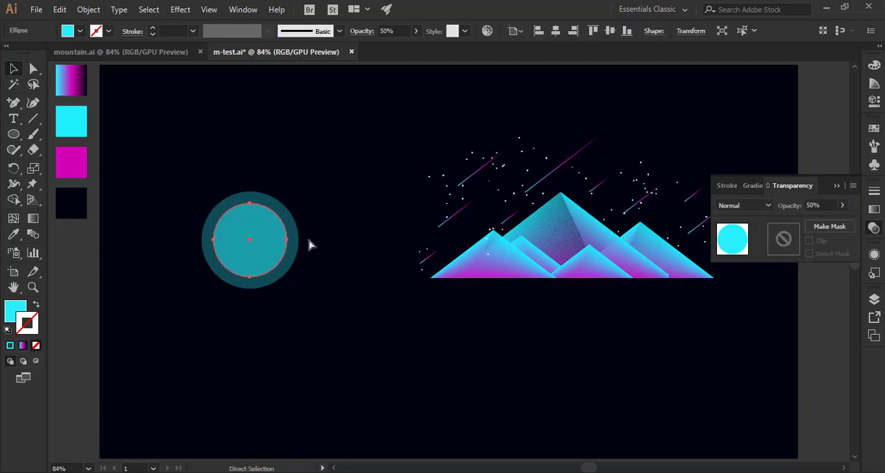
left_click_drag(285, 206, 282, 215)
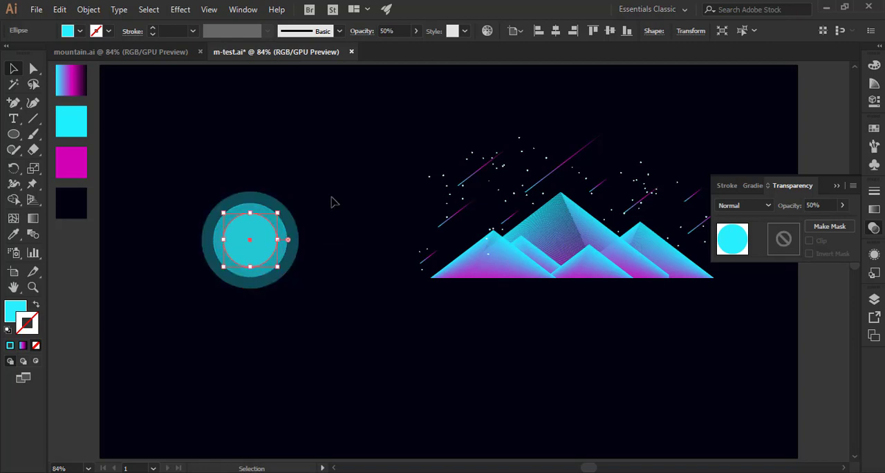
left_click(331, 203)
Set the third concentric circle's opacity to 80%.
left_click(255, 239)
left_click(823, 206)
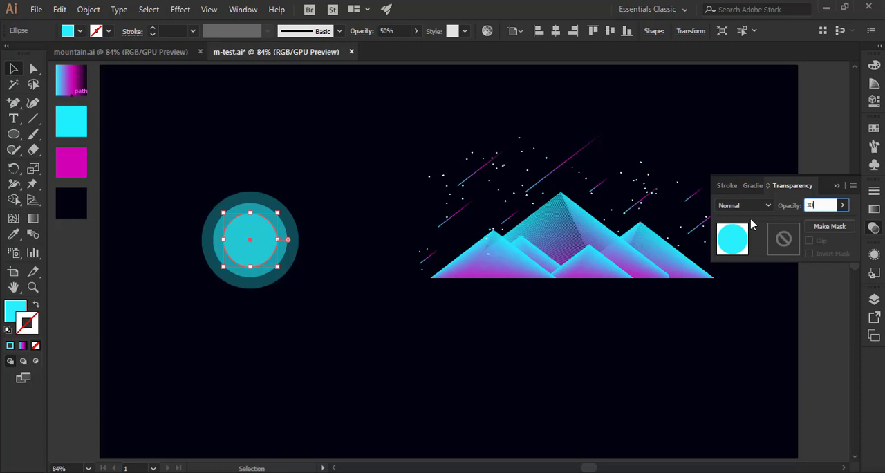
key("Return")
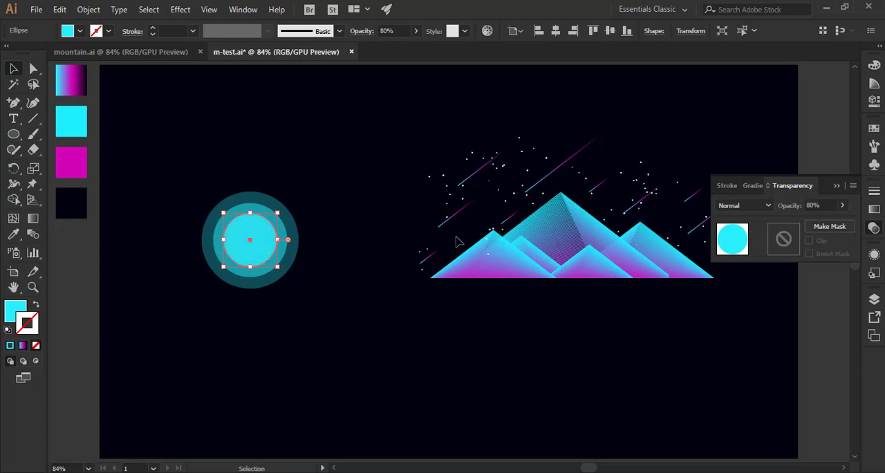
left_click(323, 202)
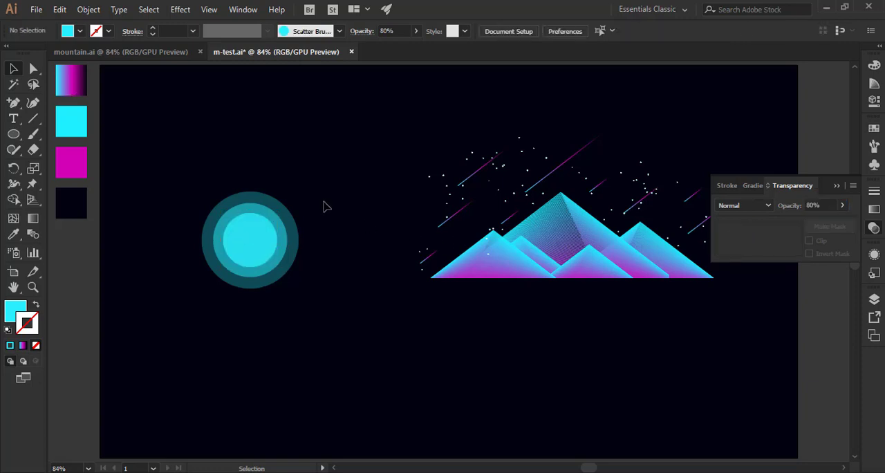
Paste a copy of the third circle in front and shrink it around its center to about three quarters of the width.
left_click(257, 253)
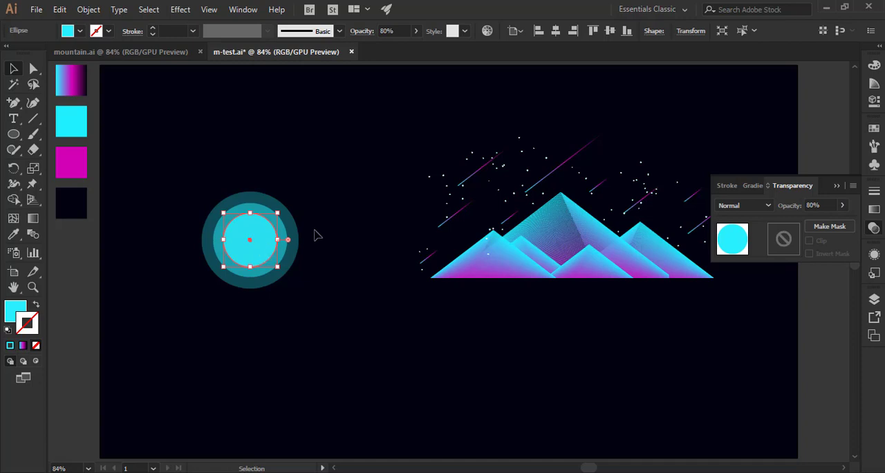
key("v")
left_click(60, 10)
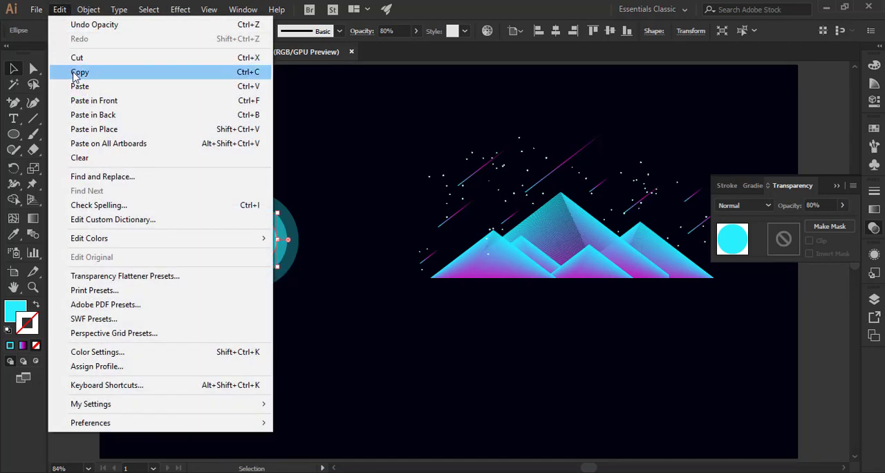
left_click(77, 72)
left_click(60, 9)
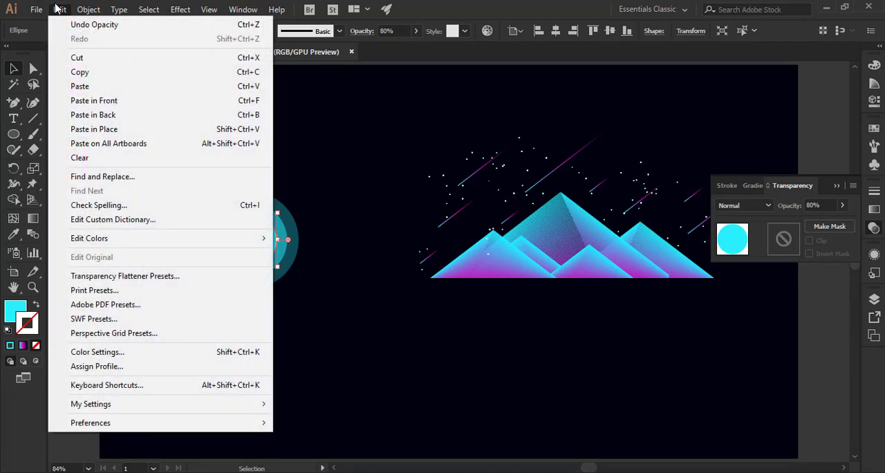
left_click(92, 103)
left_click_drag(298, 191, 270, 219)
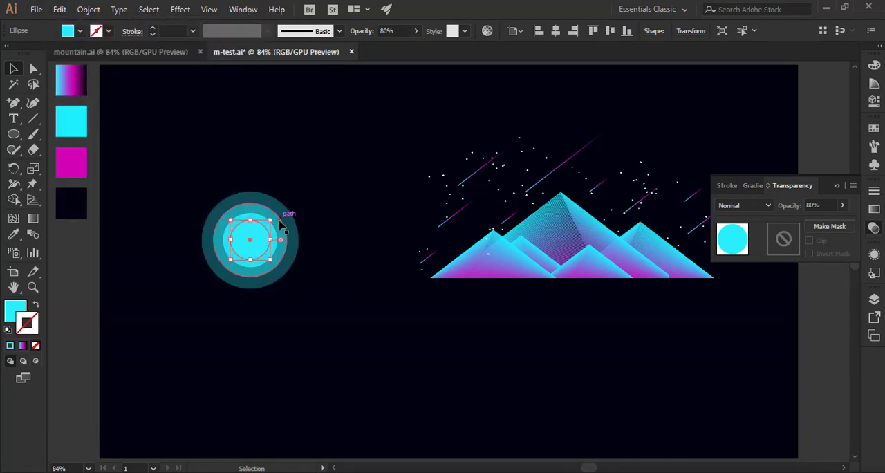
Set the innermost circle's opacity to 100%.
left_click(828, 205)
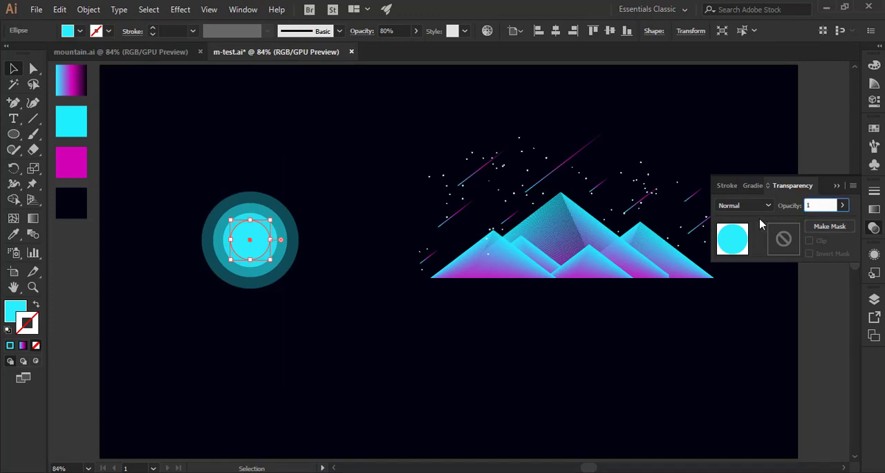
key("Return")
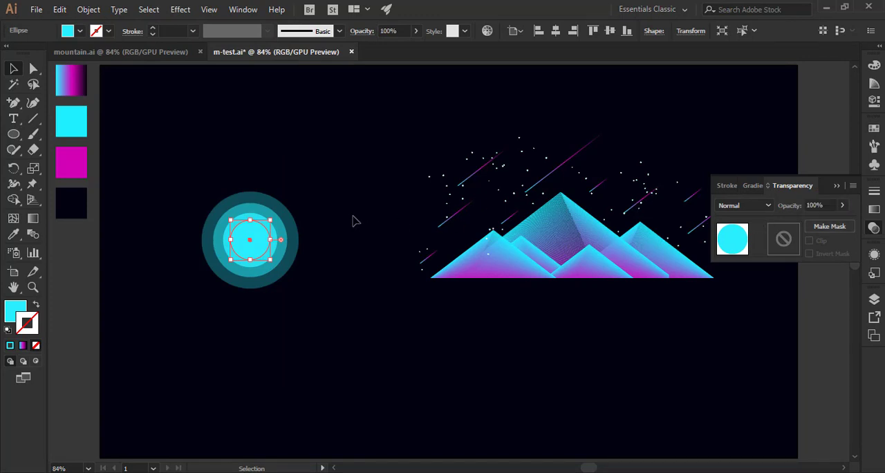
left_click(330, 204)
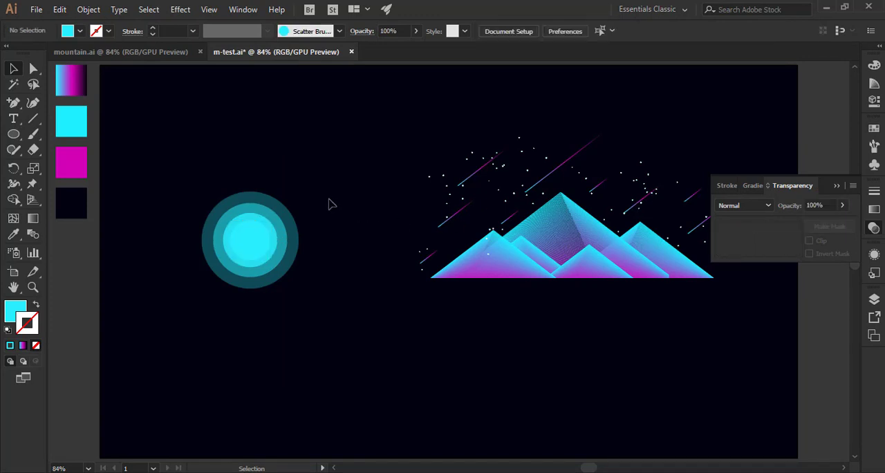
Collapse the transparency settings and deselect the concentric circles.
left_click(265, 247)
left_click_drag(277, 266, 311, 300)
left_click(302, 300)
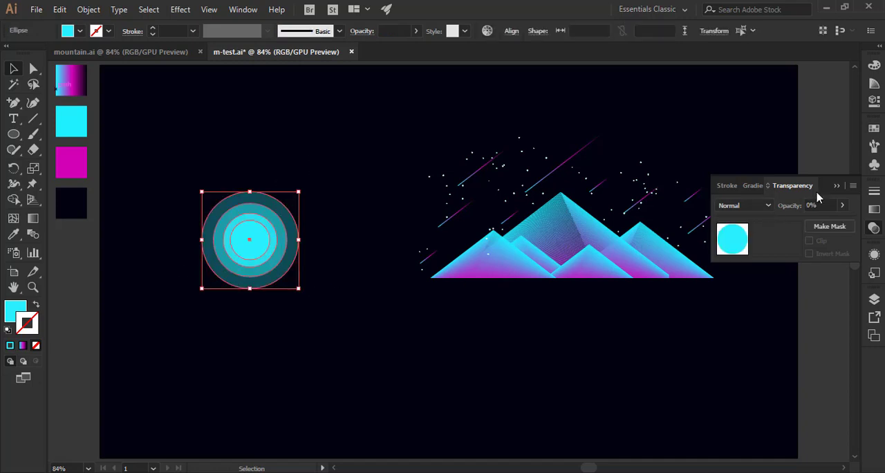
left_click(837, 186)
left_click(298, 151)
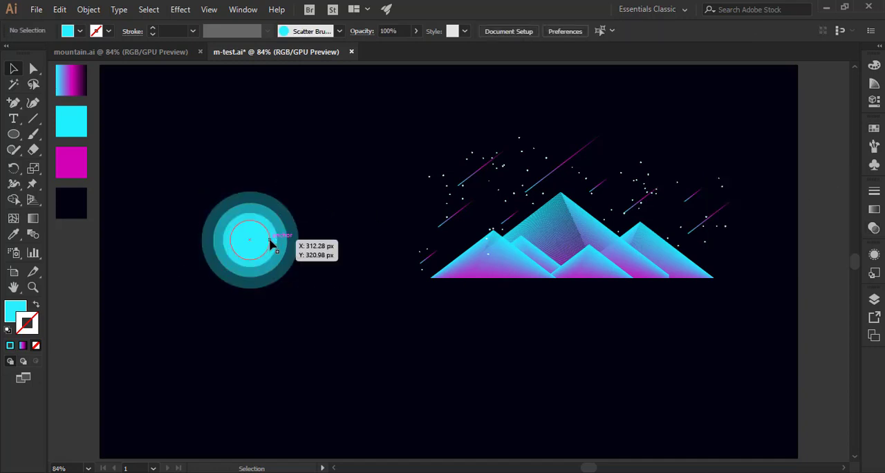
Shrink the innermost circle very slightly around its center.
left_click(272, 243)
left_click_drag(269, 260, 267, 258)
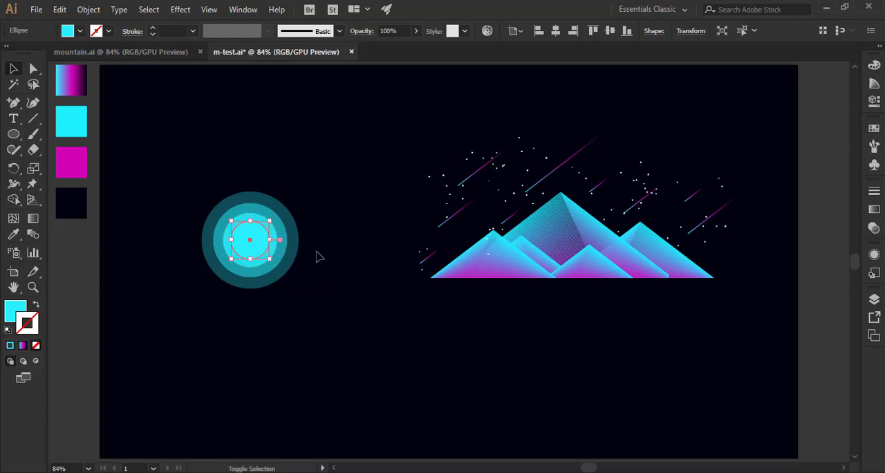
left_click(316, 255)
key("super")
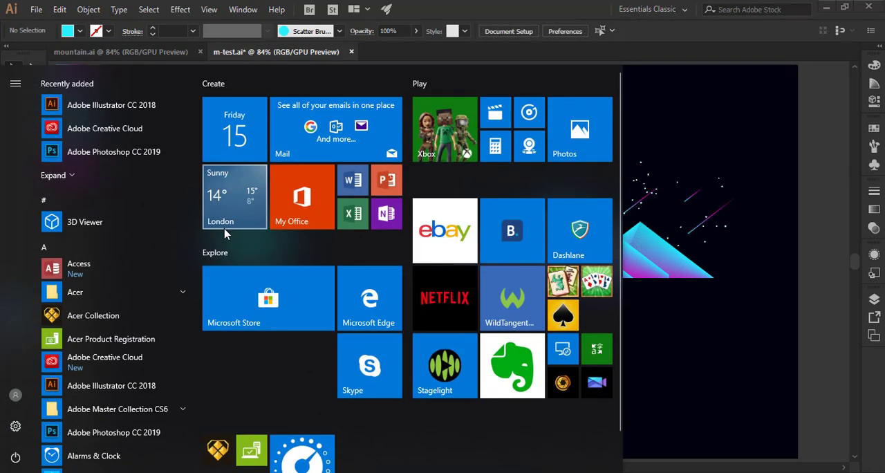
key("super")
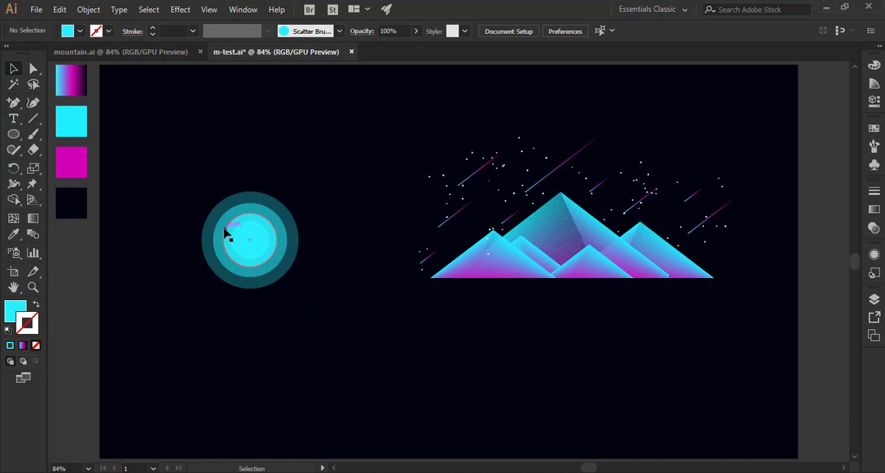
Open the Outer Glow effect settings for the innermost circle and move the dialog clear of the moon.
key("z")
left_click_drag(225, 229, 353, 340)
left_click(15, 69)
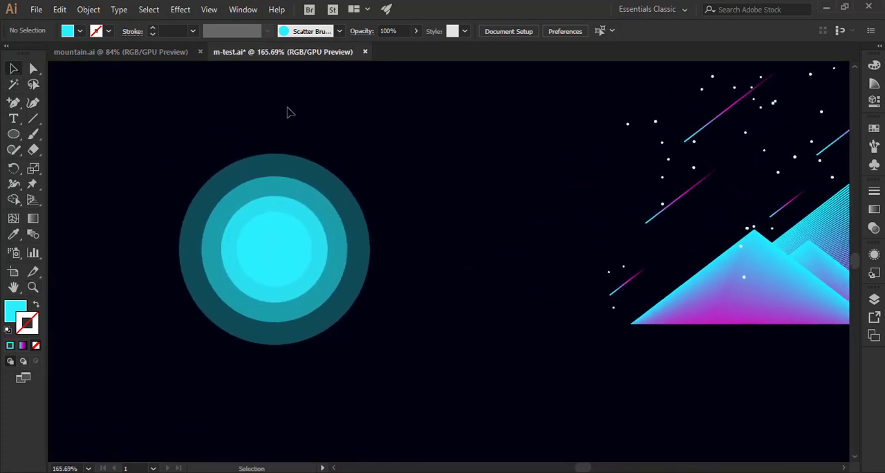
left_click(296, 246)
left_click(180, 9)
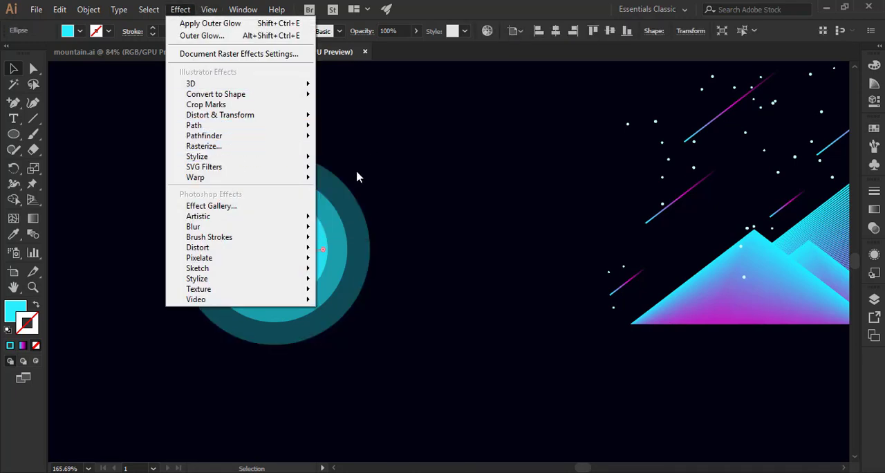
mouse_move(277, 157)
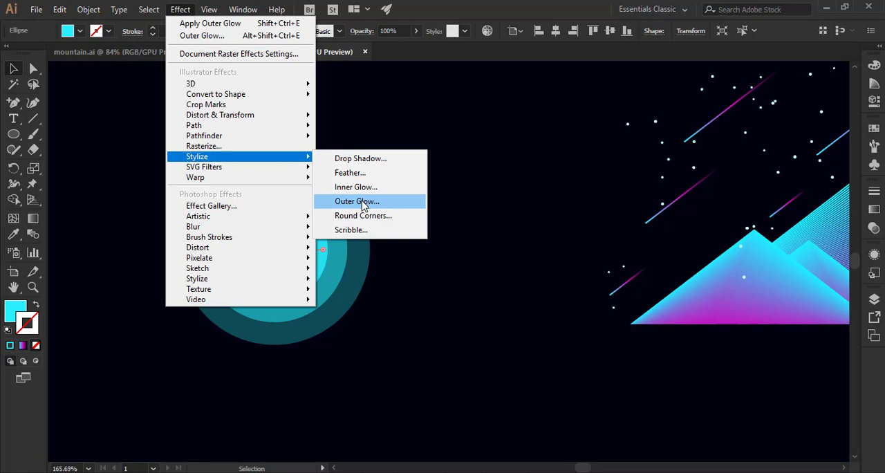
left_click(363, 204)
left_click_drag(289, 155, 506, 153)
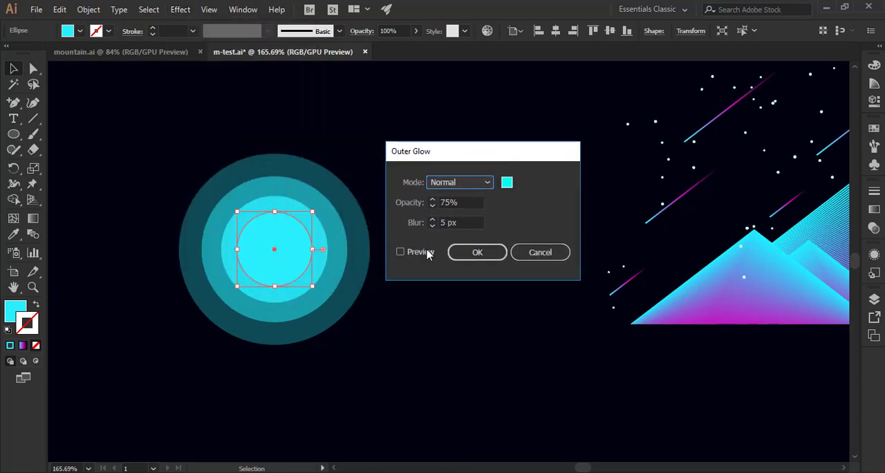
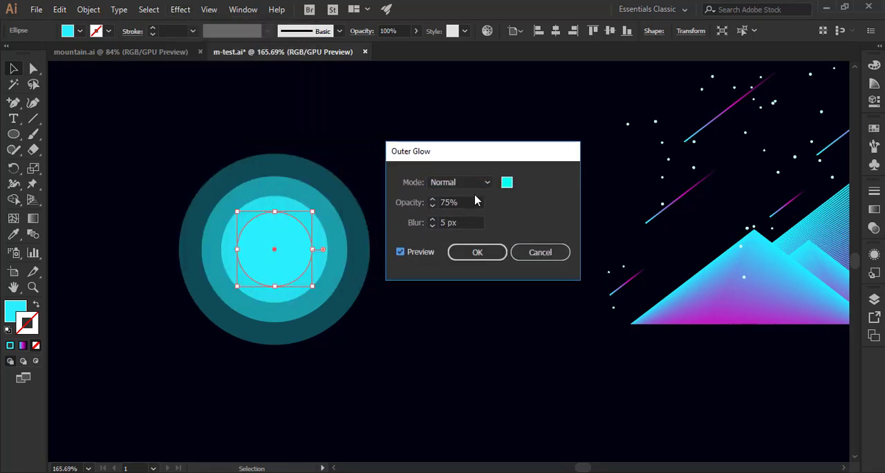
Apply the Outer Glow at 75% opacity with 5 px blur to the innermost circle and deselect it.
left_click(482, 252)
left_click(408, 205)
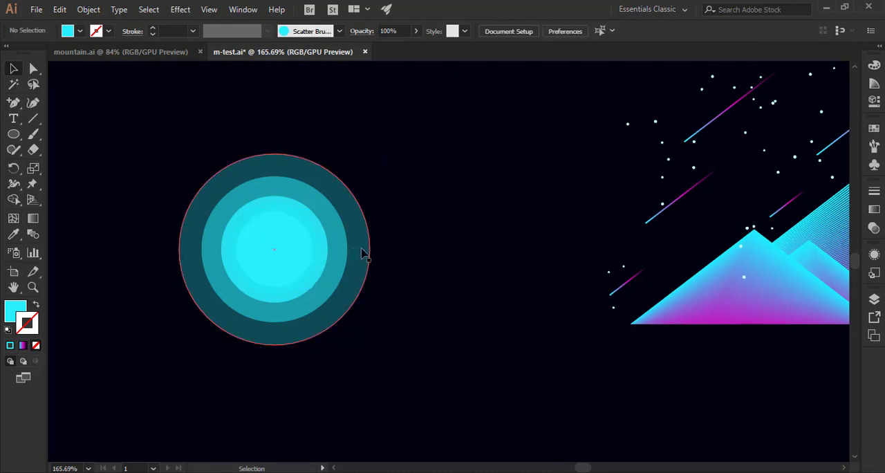
Set up a previewed Drop Shadow on the innermost circle with 1 px X and Y offsets and 2 px blur.
left_click(302, 241)
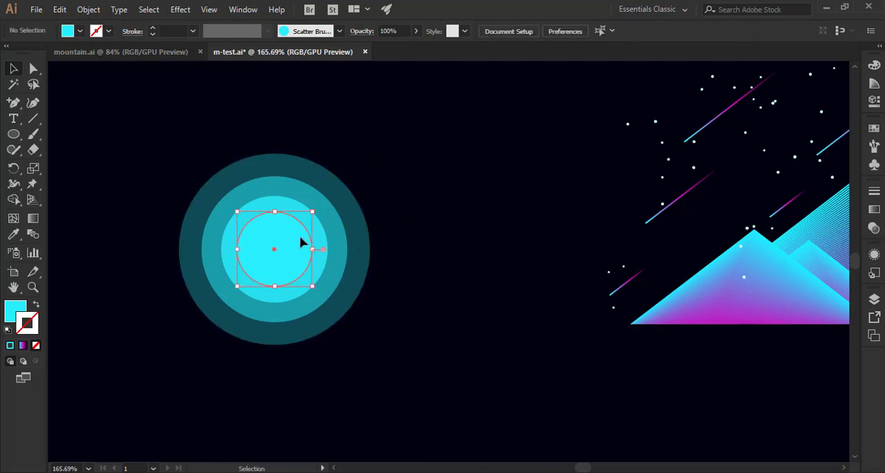
left_click(188, 11)
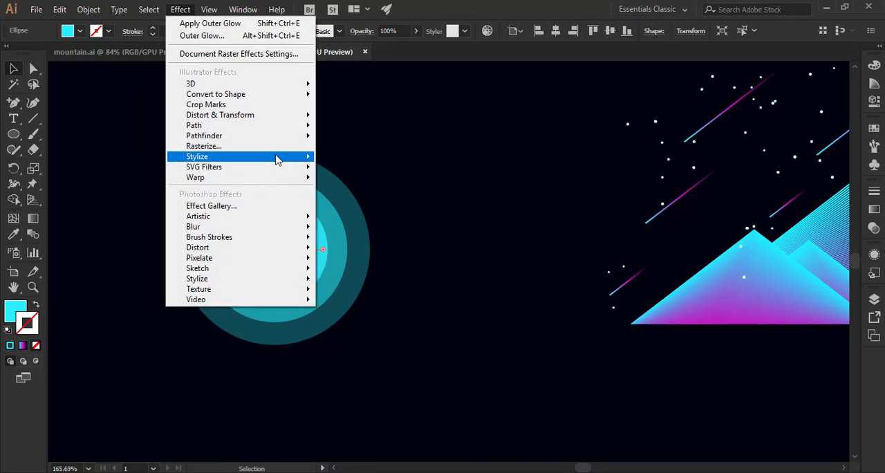
mouse_move(276, 157)
left_click(363, 161)
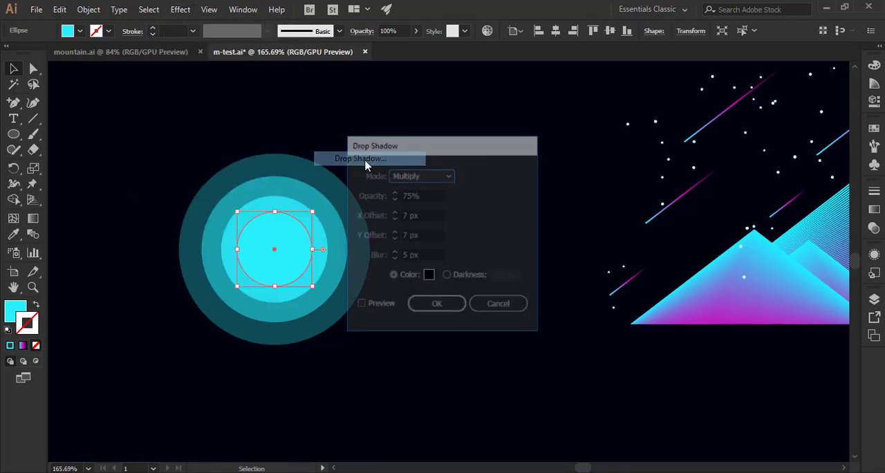
left_click(389, 304)
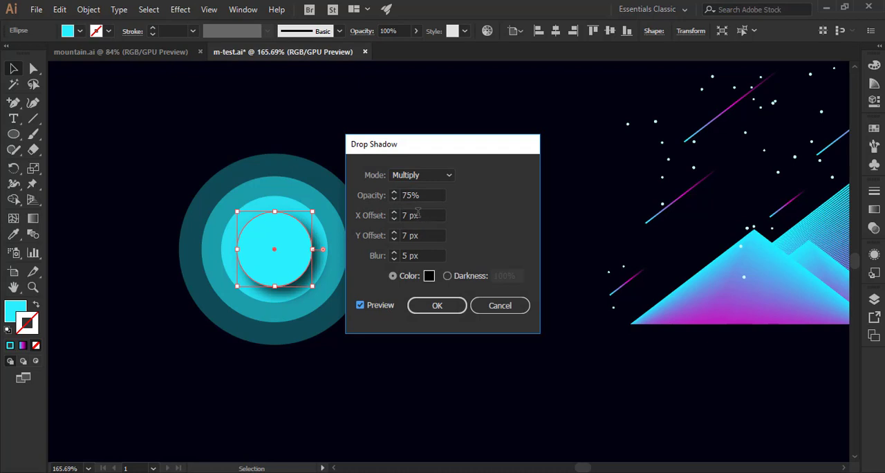
left_click_drag(420, 215, 392, 224)
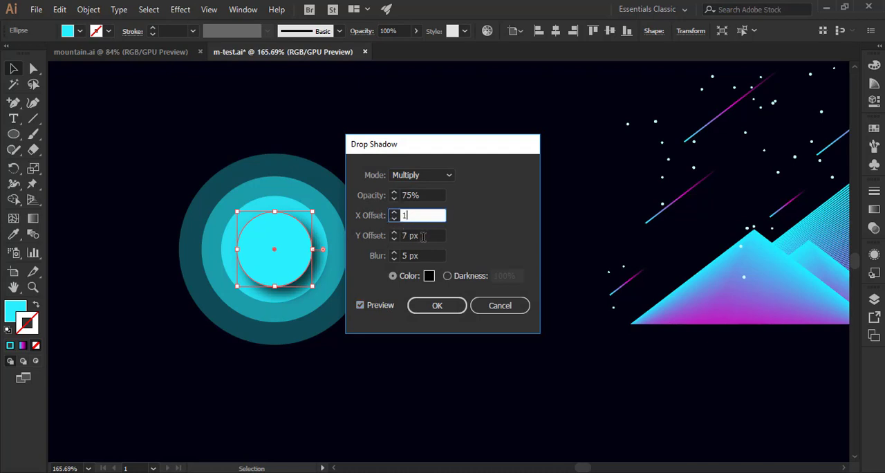
key("Tab")
type("1")
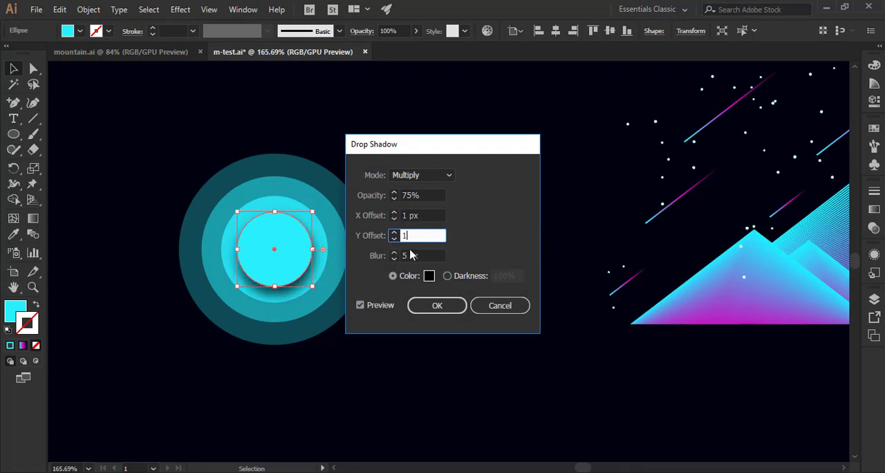
key("Tab")
left_click(426, 255)
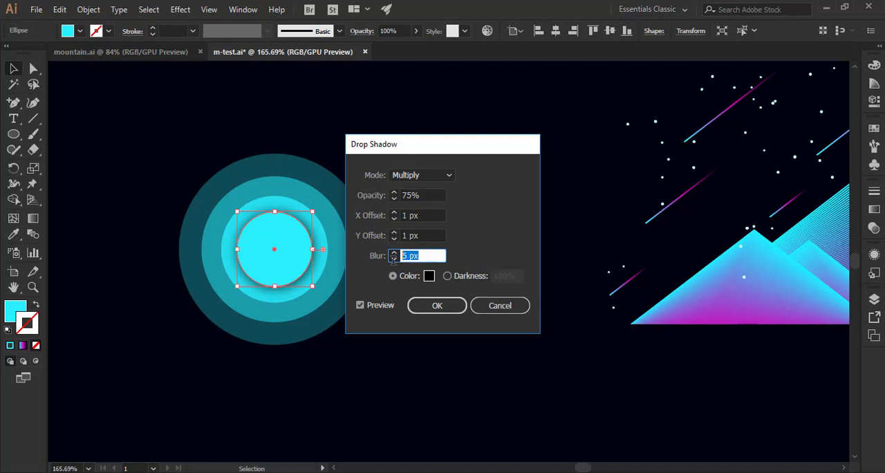
left_click(433, 236)
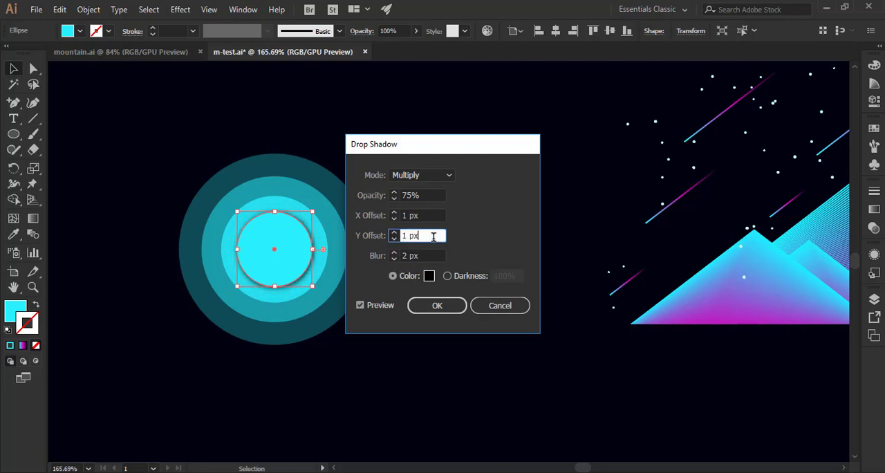
Set the shadow color to grey AFAFAF, apply the Drop Shadow, and deselect the innermost circle.
left_click(427, 277)
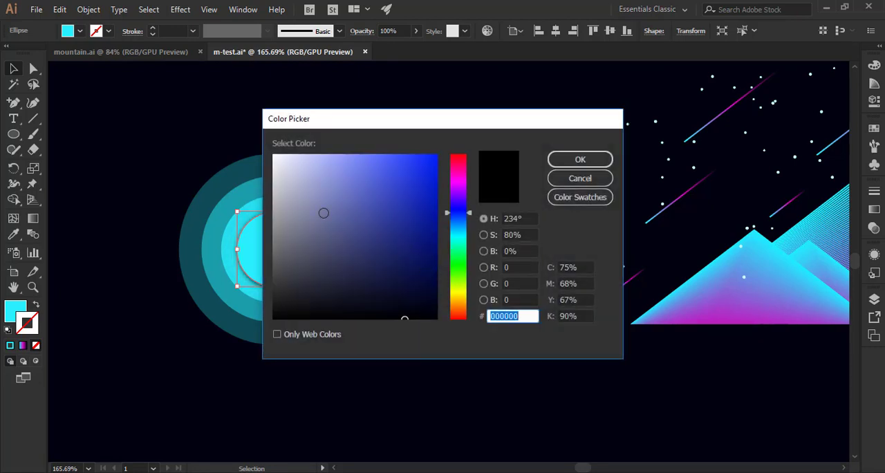
mouse_move(284, 194)
left_mouse_down()
mouse_move(276, 192)
mouse_move(272, 206)
left_mouse_up()
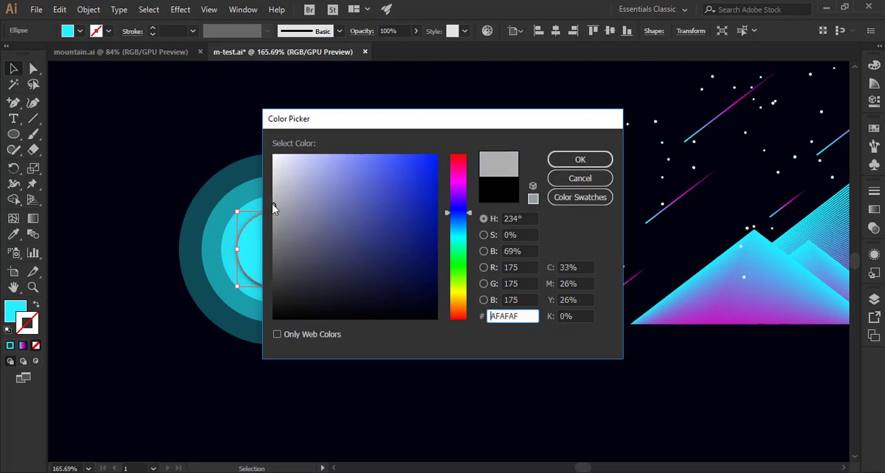
left_click(580, 159)
left_click(445, 305)
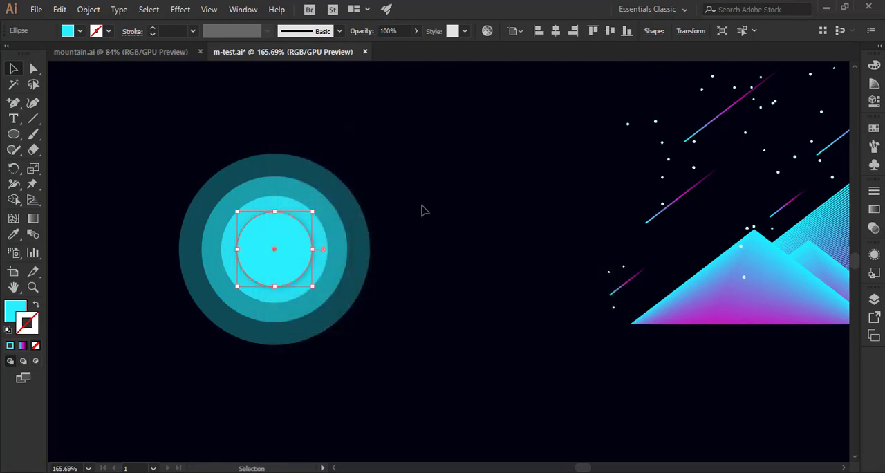
left_click(418, 211)
Apply an Outer Glow with 100% opacity and 10 px blur to the outermost circle.
left_click(353, 222)
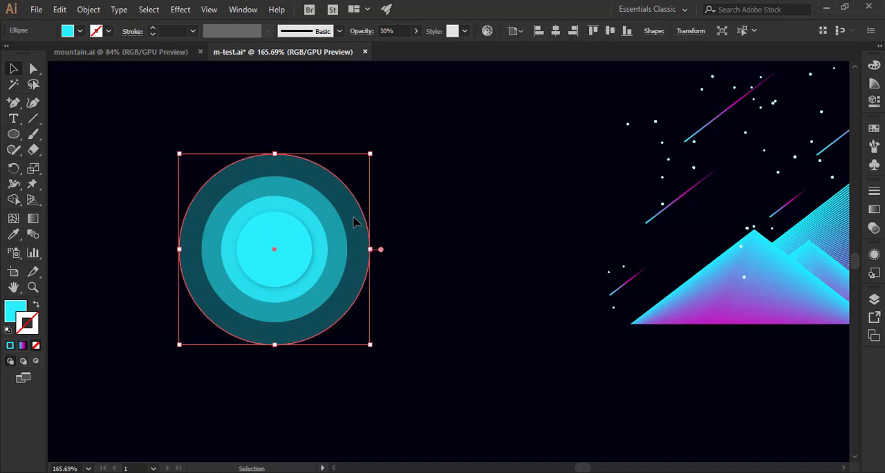
left_click(177, 9)
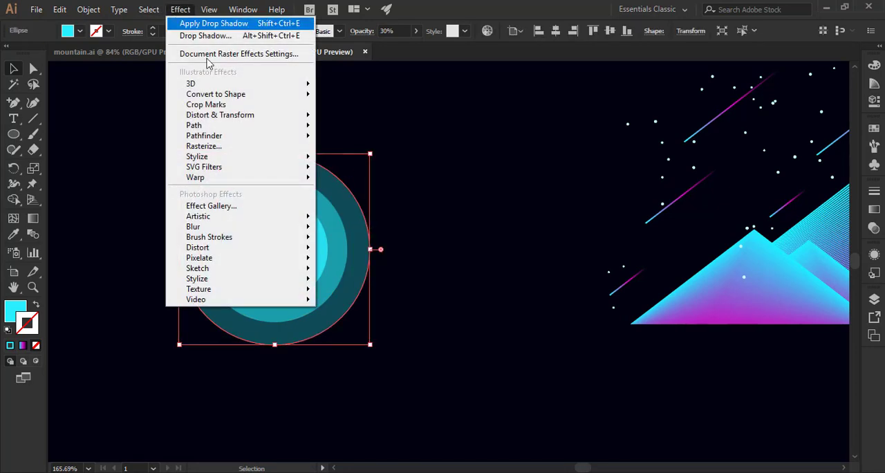
mouse_move(238, 161)
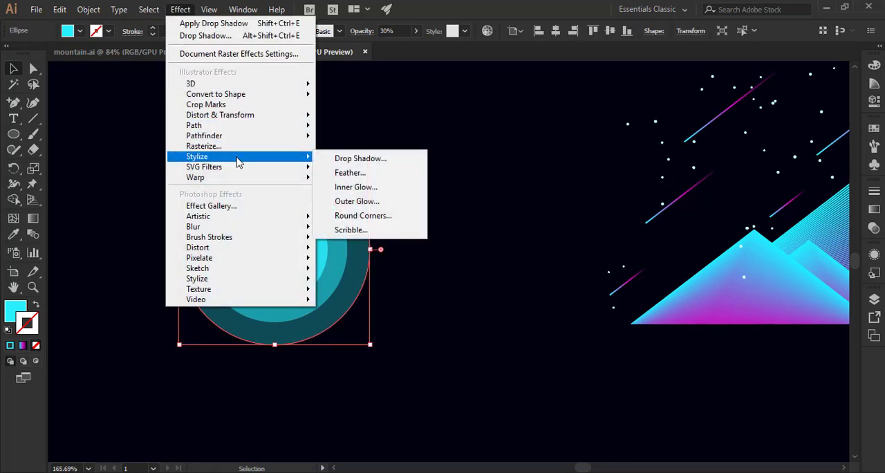
left_click(358, 201)
left_click(416, 256)
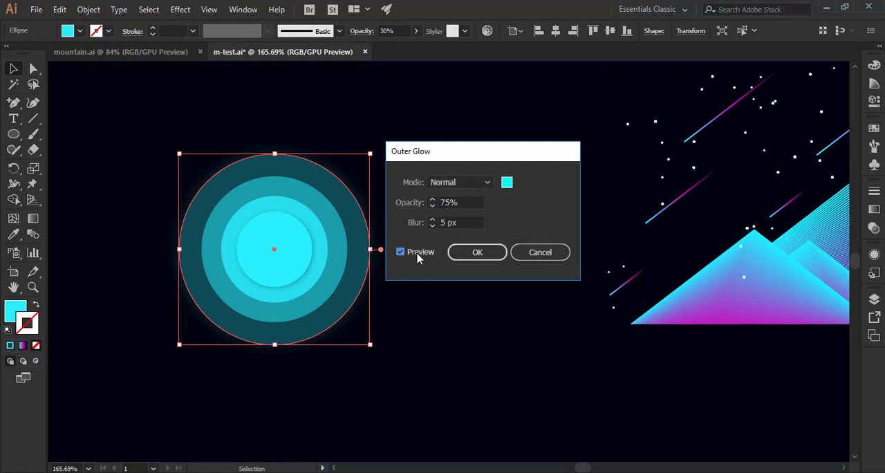
left_click(467, 205)
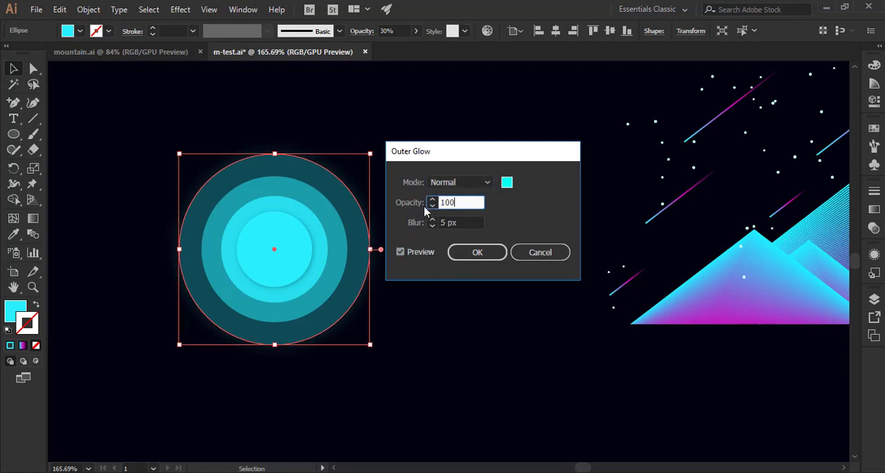
type("100")
left_click(463, 223)
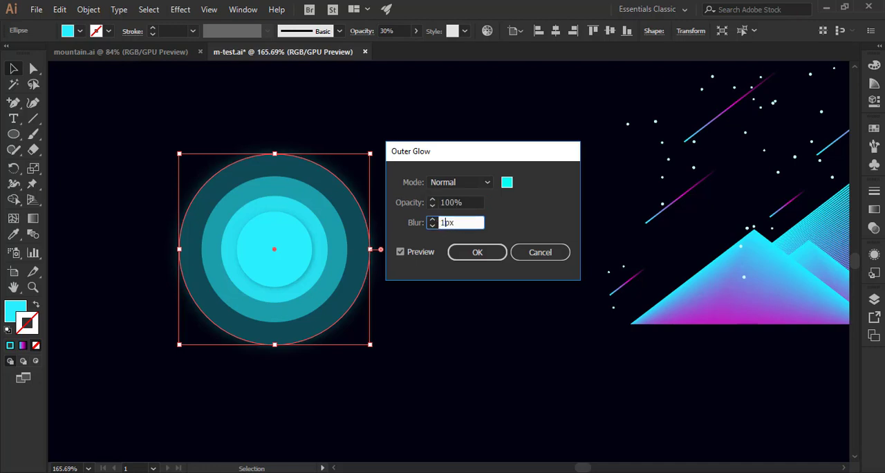
left_click(472, 201)
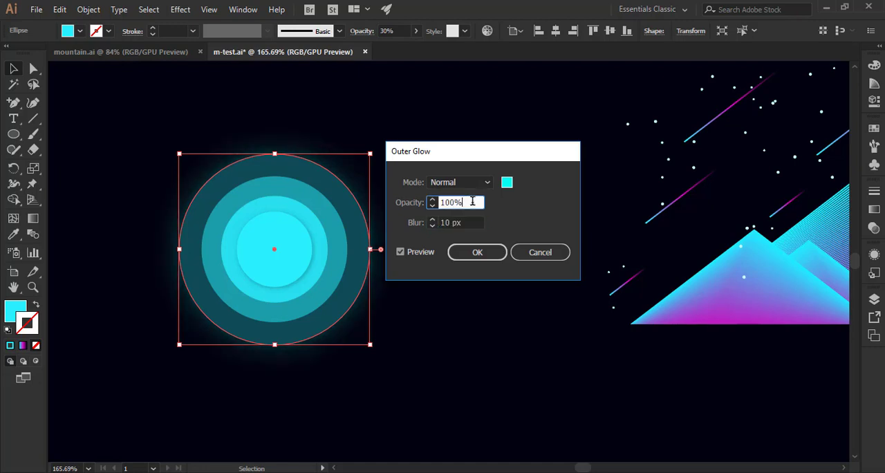
left_click(477, 251)
left_click(458, 197)
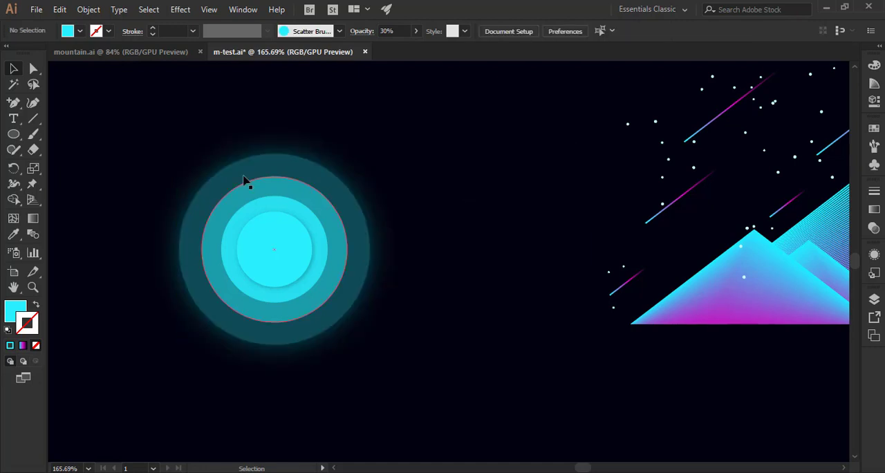
Hide the Drop Shadow effect in the innermost circle's appearance and deselect the circle.
left_click(289, 256)
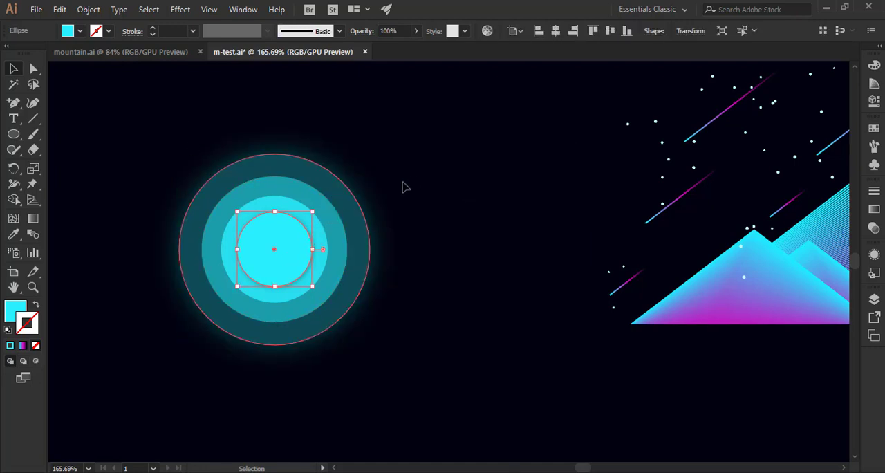
left_click(874, 255)
scroll(756, 307, "down", 1)
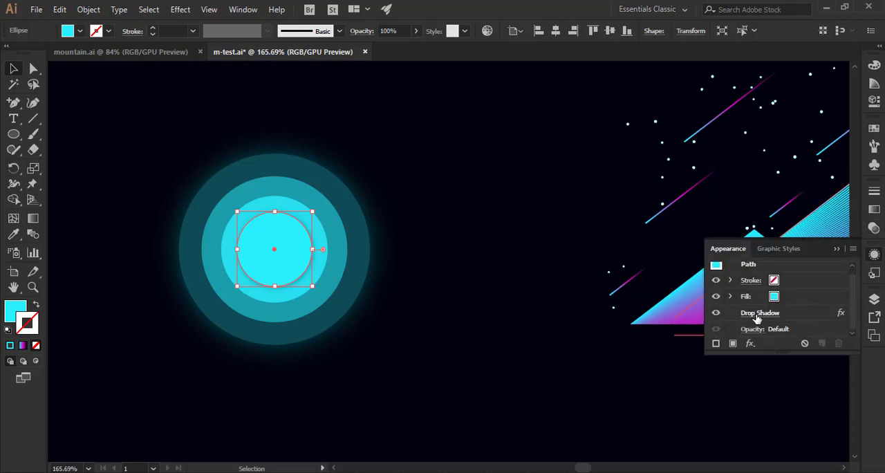
left_click(758, 313)
left_click(495, 310)
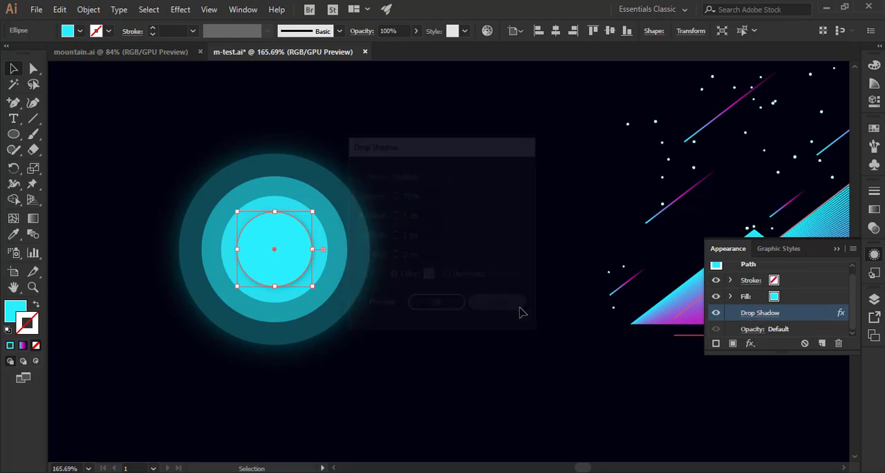
left_click(716, 314)
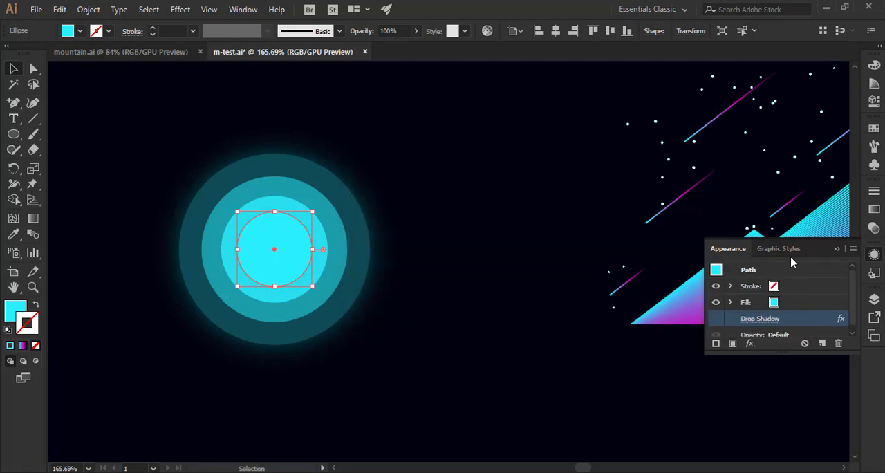
left_click(836, 249)
left_click(370, 170)
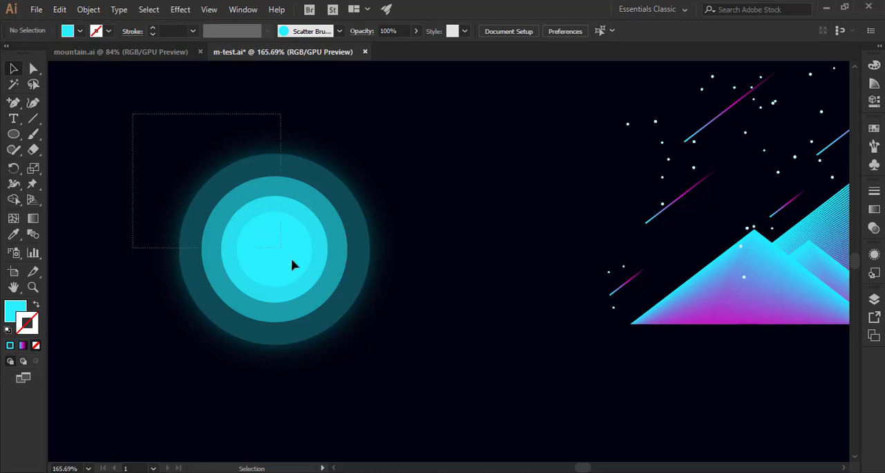
Group the four concentric circles of the moon and deselect them.
left_click_drag(360, 316, 404, 357)
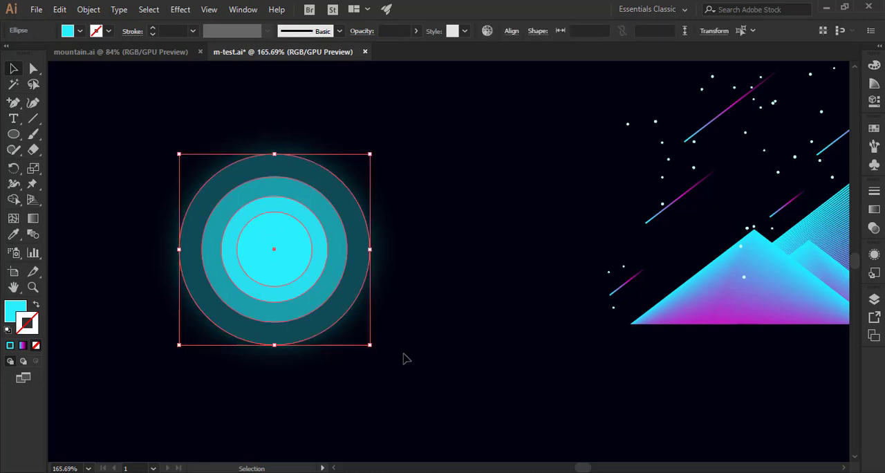
right_click(313, 256)
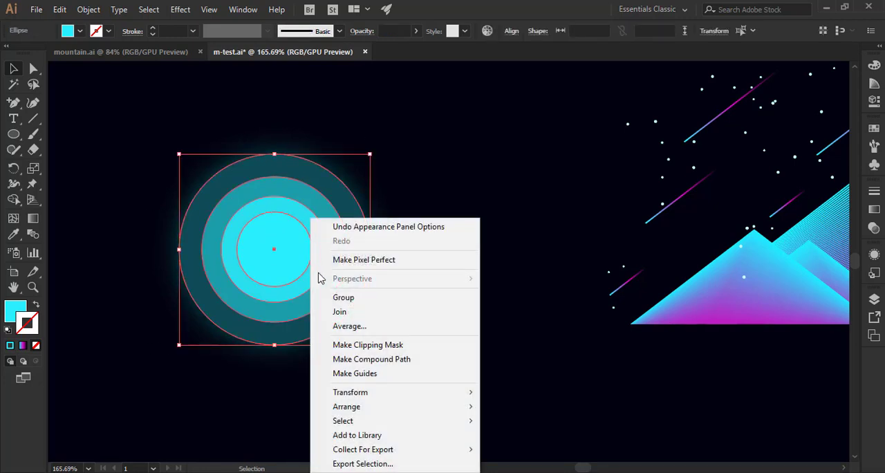
left_click(341, 311)
left_click(453, 326)
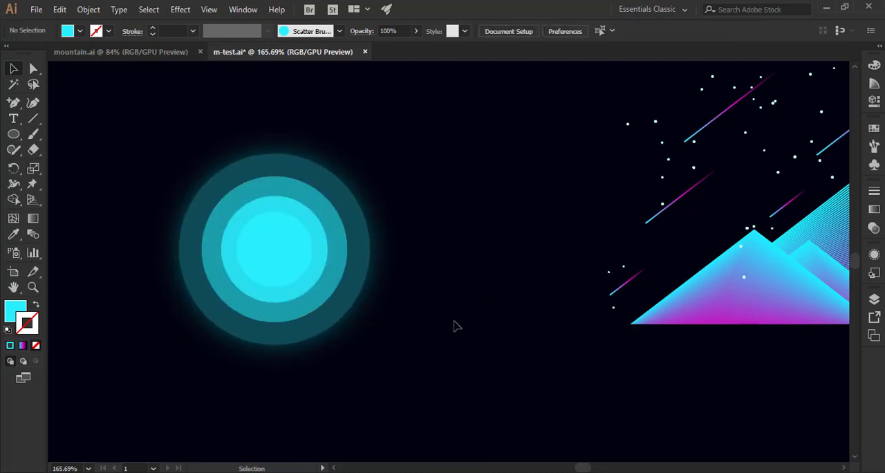
Enlarge the mountain and shooting-star artwork to about 910 by 408 px and center it horizontally on the artboard.
key("ctrl+0")
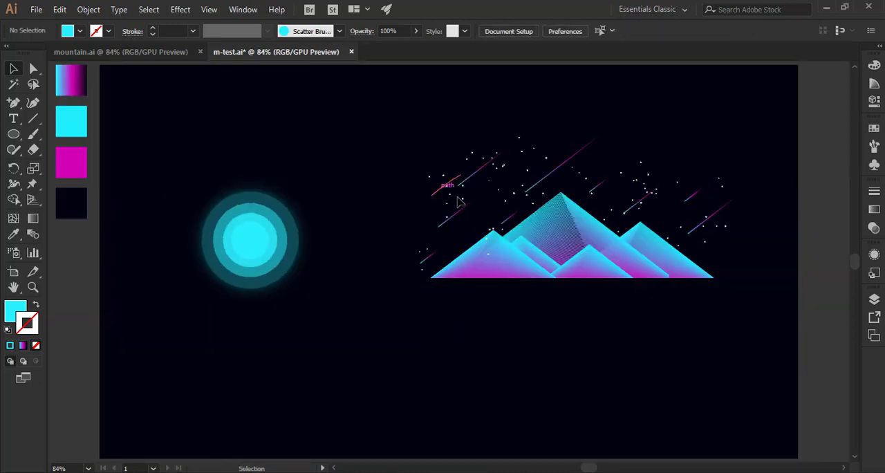
left_click(457, 201)
left_click_drag(410, 125, 649, 322)
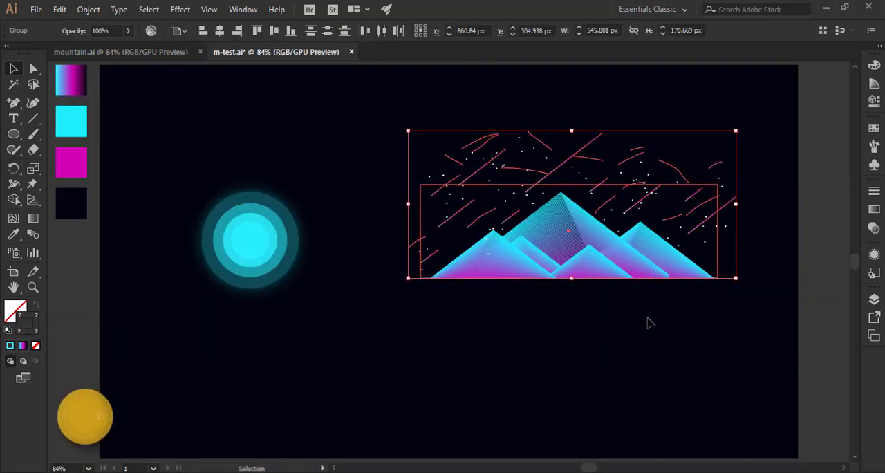
left_click_drag(408, 277, 239, 354)
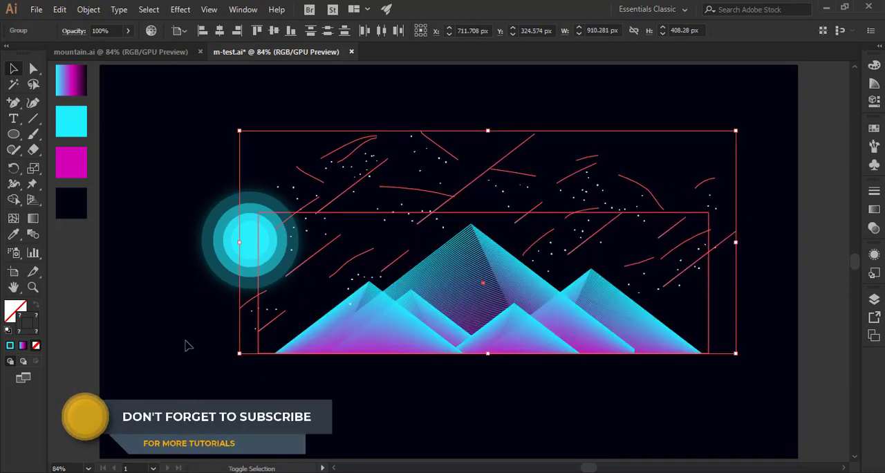
left_click_drag(537, 326, 493, 354)
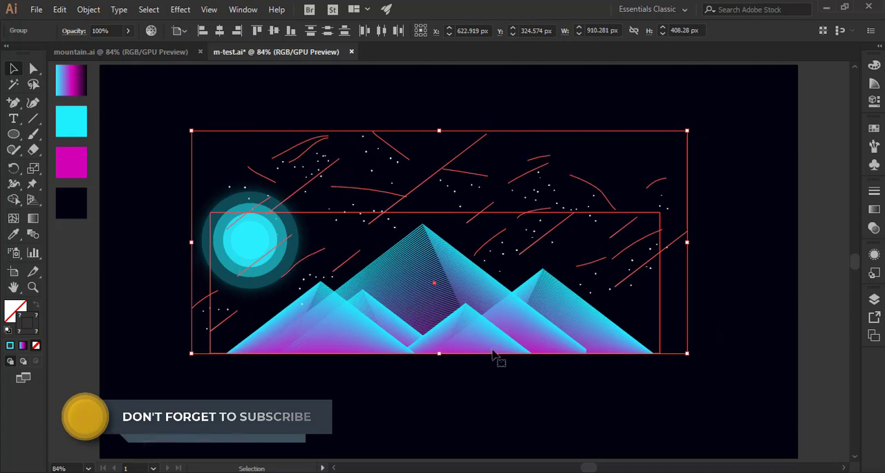
left_click(397, 361)
Change the stacking order of the moon group relative to the mountain artwork.
left_click(241, 251)
right_click(241, 251)
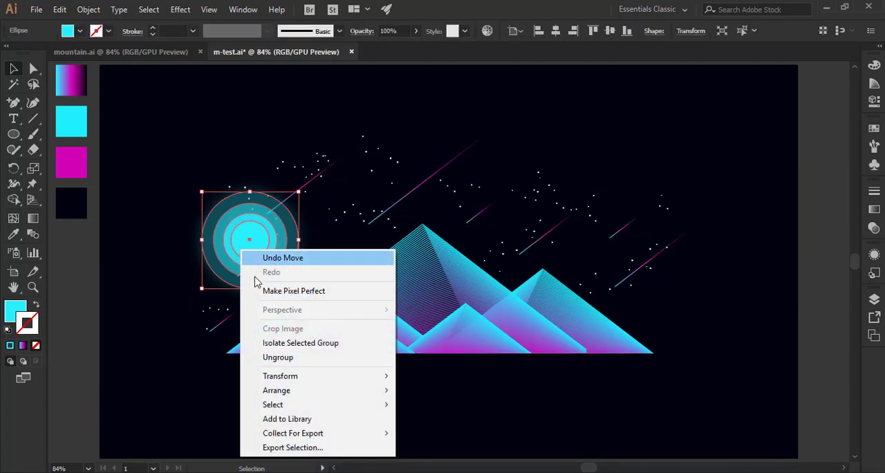
mouse_move(372, 395)
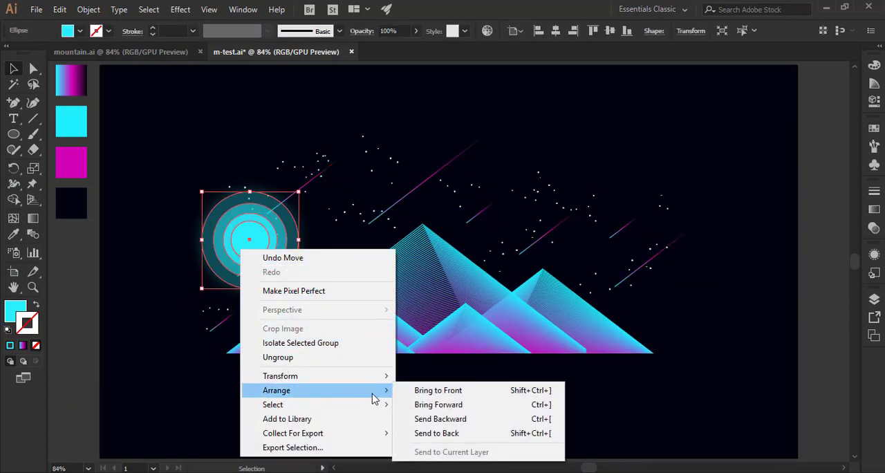
left_click(410, 390)
Shrink the moon to roughly half its size and place it just beside the tallest peak's summit.
left_click_drag(299, 287, 478, 206)
left_click(203, 286)
left_click(515, 163)
Isolate the shooting-star group and move the short star beside the moon slightly down and right, clear of the moon.
left_click(492, 211)
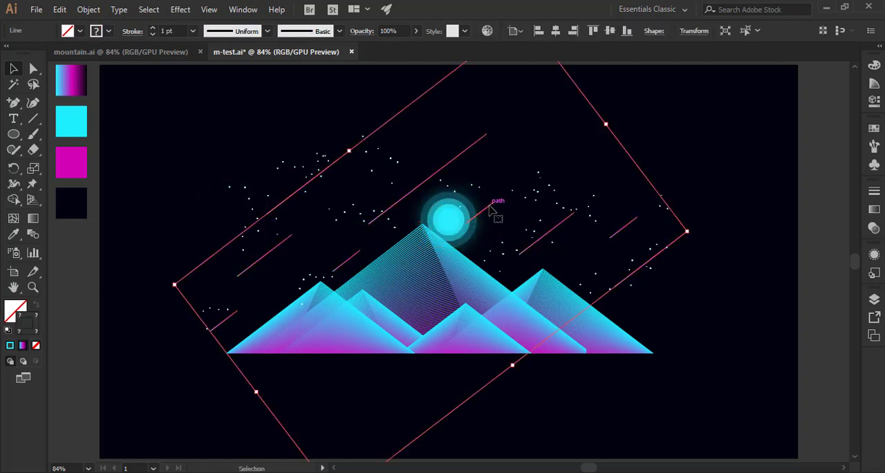
double_click(489, 210)
left_click(488, 207)
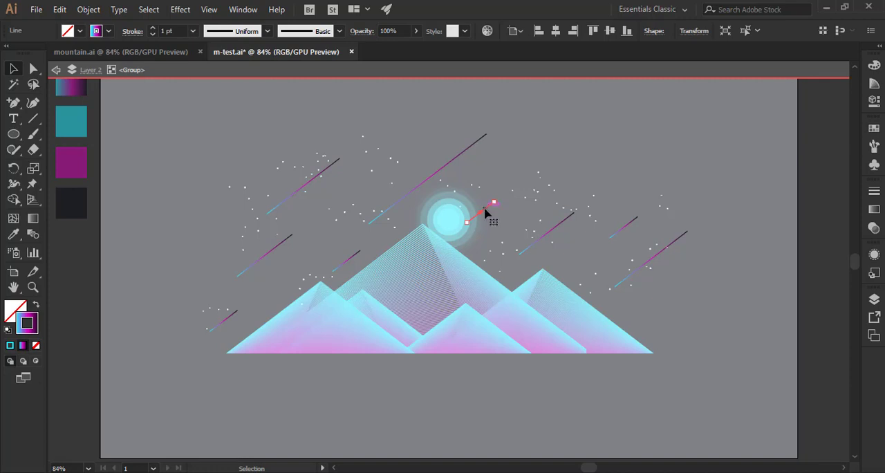
left_click_drag(484, 209, 499, 234)
left_click(500, 184)
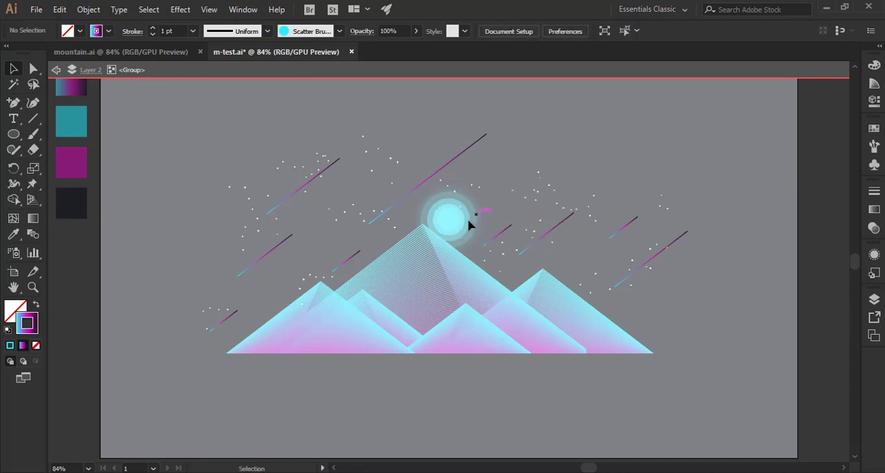
double_click(522, 179)
Move the moon up and to the right of the tallest peak's summit, undoing the extra change made after placing it.
left_click_drag(459, 226, 477, 200)
left_click(558, 153)
left_click(596, 165)
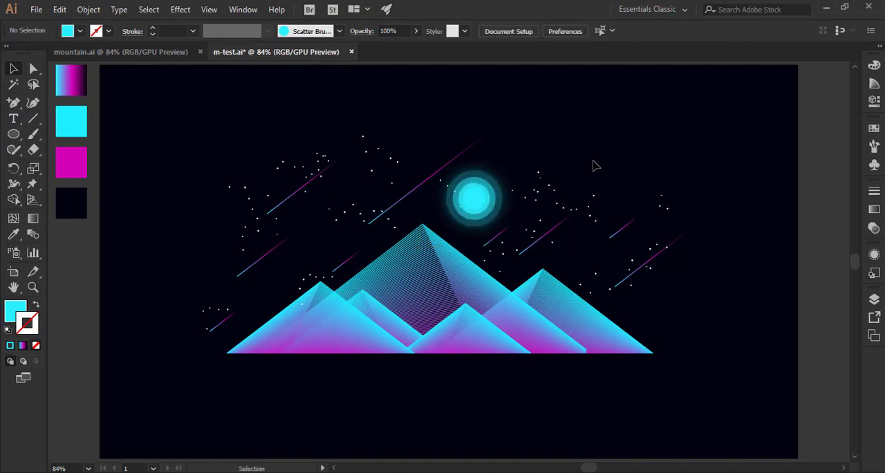
key("ctrl+z")
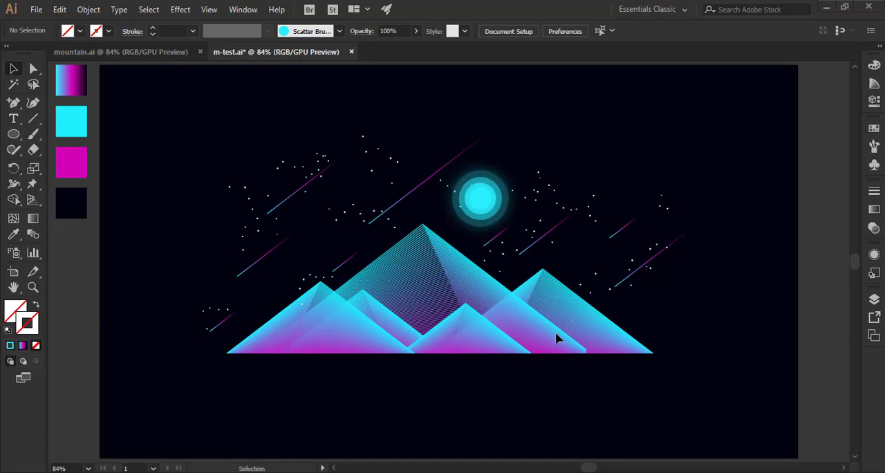
Isolate the mountains inside their clip group and shift the leftmost front mountain slightly to the left.
left_click(599, 335)
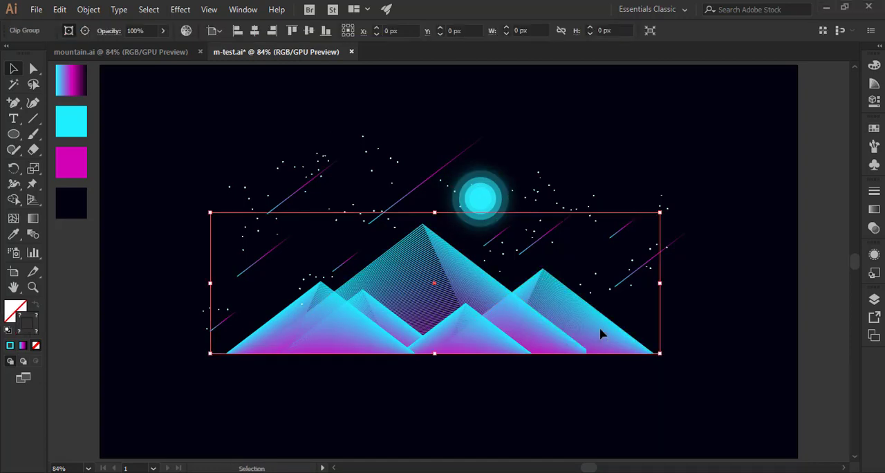
double_click(547, 337)
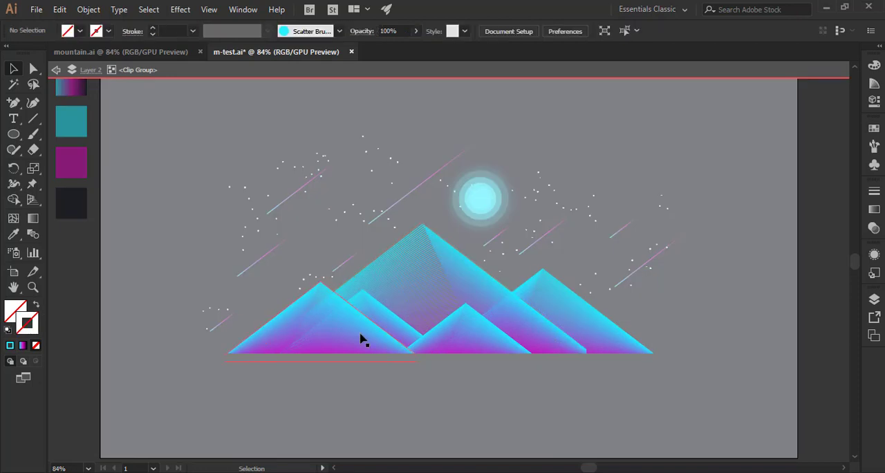
left_click(385, 334)
double_click(294, 337)
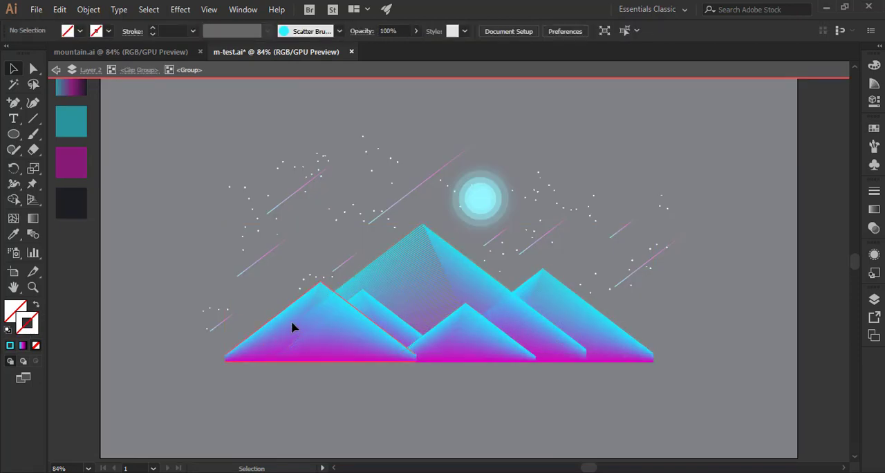
left_click(331, 335)
left_click_drag(348, 340, 340, 334)
left_click(482, 370)
Enlarge the tallest mountain slightly, realign its summit with the original position, and leave isolation mode.
left_click(553, 348)
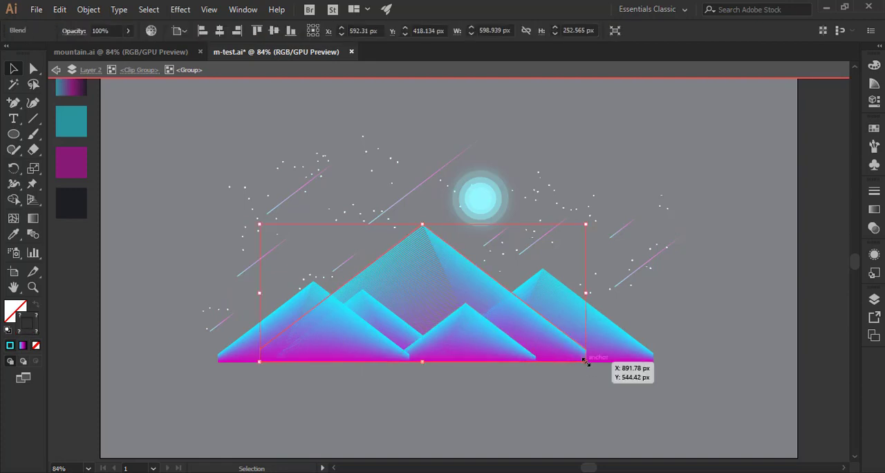
left_click_drag(588, 363, 603, 379)
left_click(543, 401)
left_click_drag(564, 352, 558, 356)
left_click(560, 411)
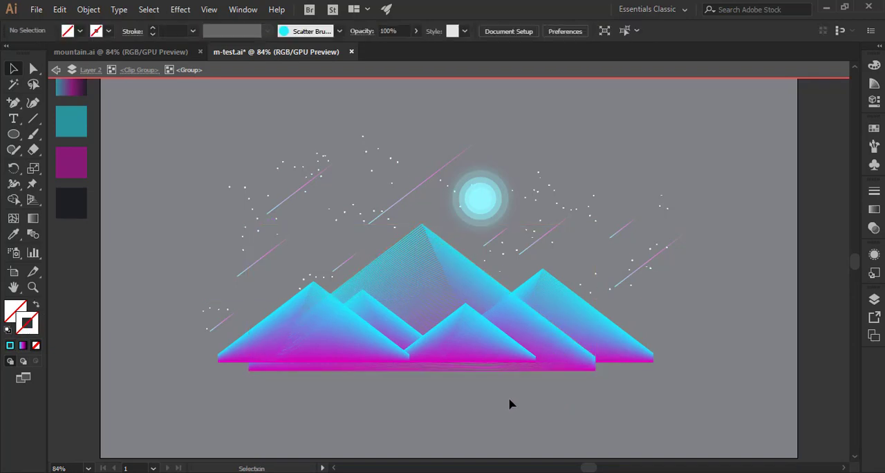
double_click(422, 397)
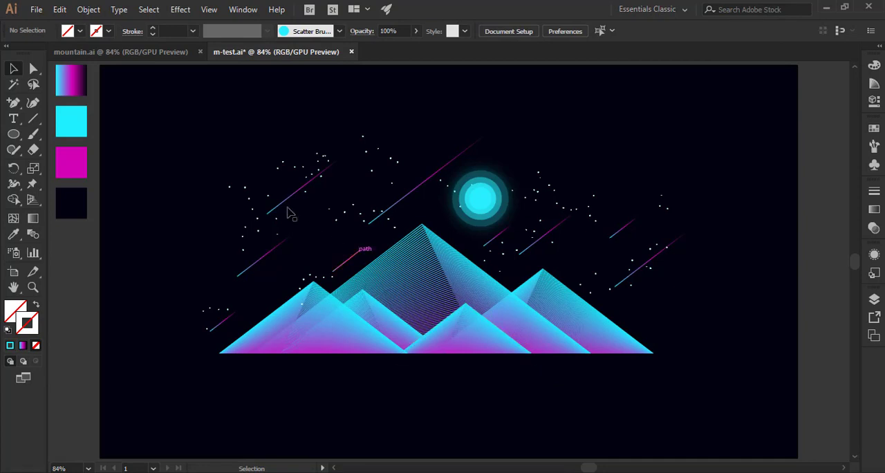
Group the mountains, moon, stars and shooting stars into one object and save the document.
left_click_drag(205, 111, 691, 369)
left_click(619, 390)
left_click(618, 356)
right_click(522, 317)
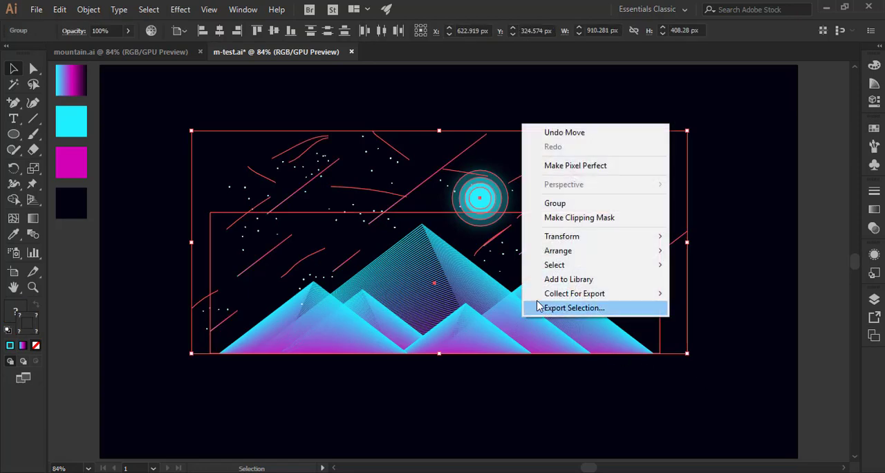
left_click(554, 203)
left_click(482, 381)
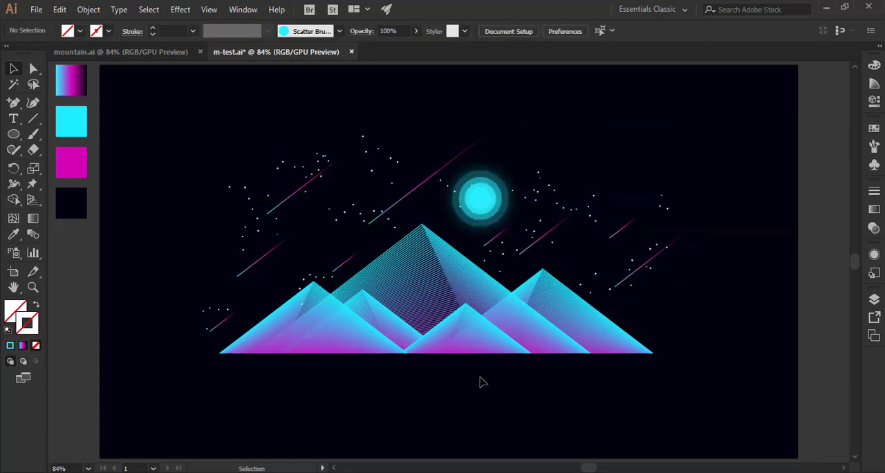
key("ctrl+s")
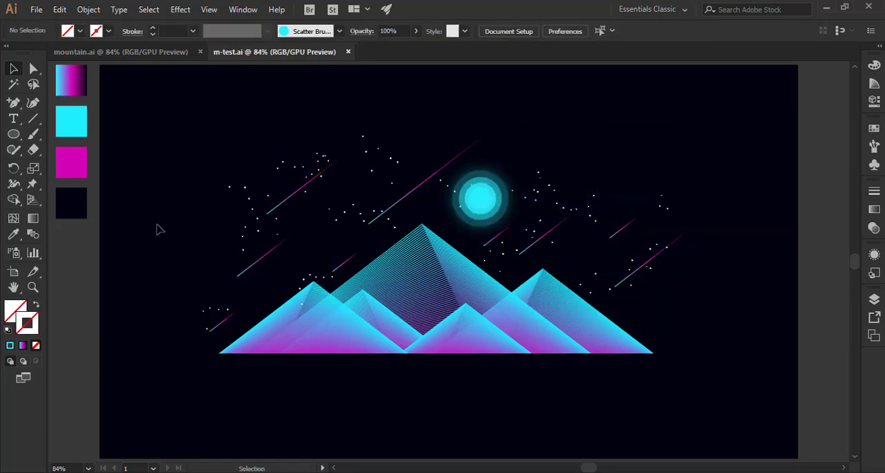
Draw a long, thin rectangle below the left mountains and fill it with the magenta swatch colour D400B7.
left_click_drag(13, 133, 76, 132)
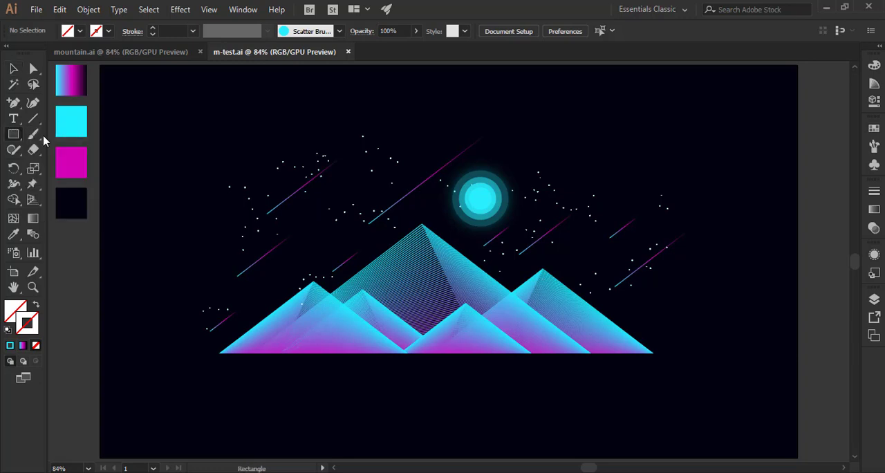
left_click_drag(226, 197, 361, 399)
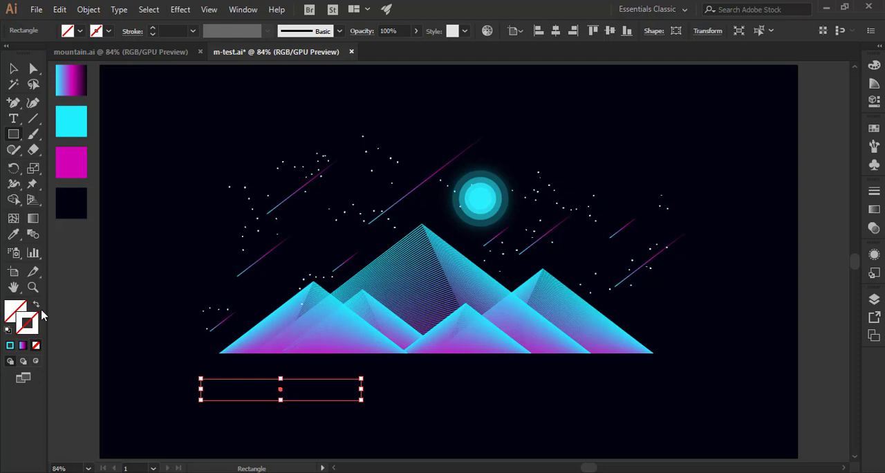
left_click(12, 235)
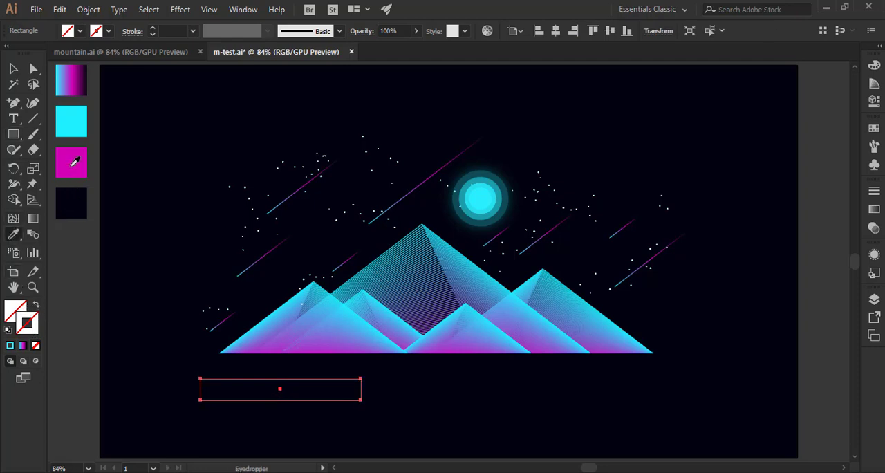
left_click(76, 161)
left_click(13, 69)
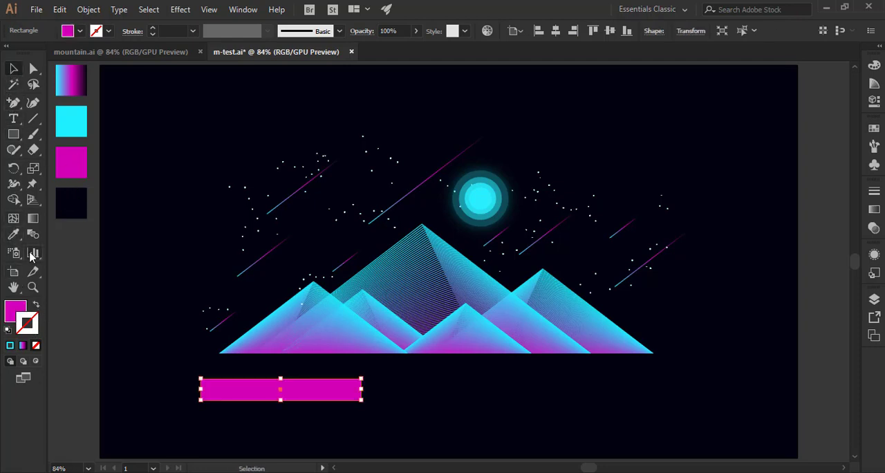
left_click(11, 309)
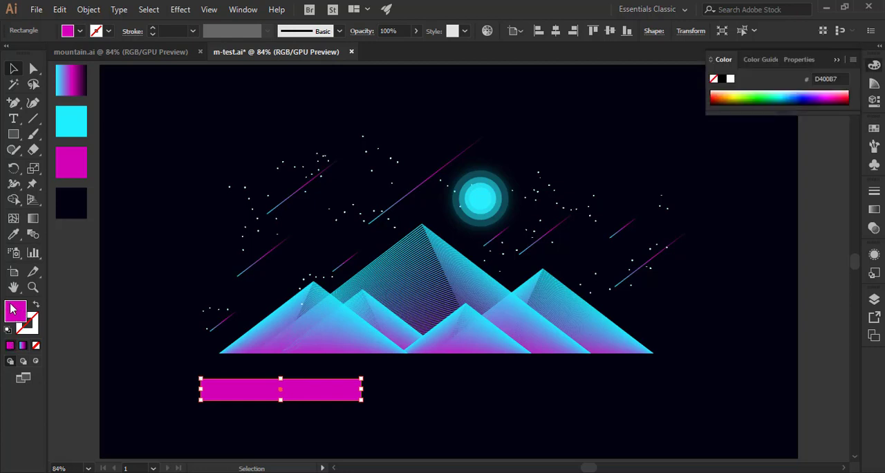
Round the magenta rectangle's corners to about 19.64 px so it forms a pill-shaped bar.
left_click(33, 70)
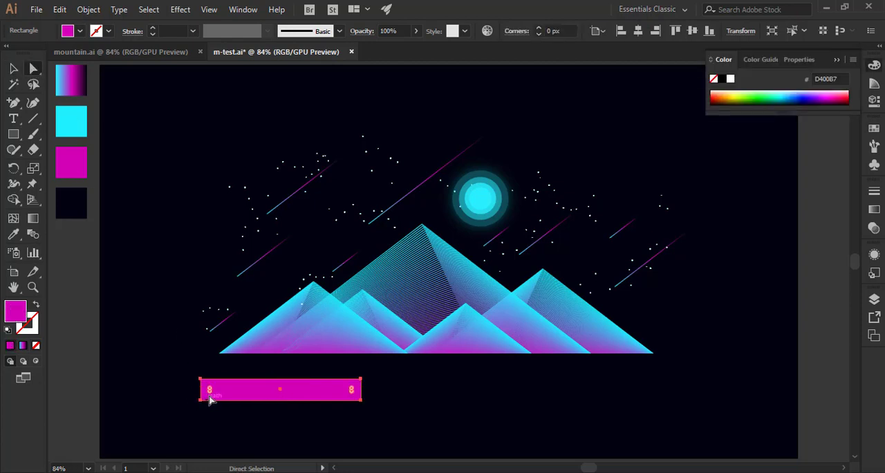
left_click_drag(210, 391, 367, 390)
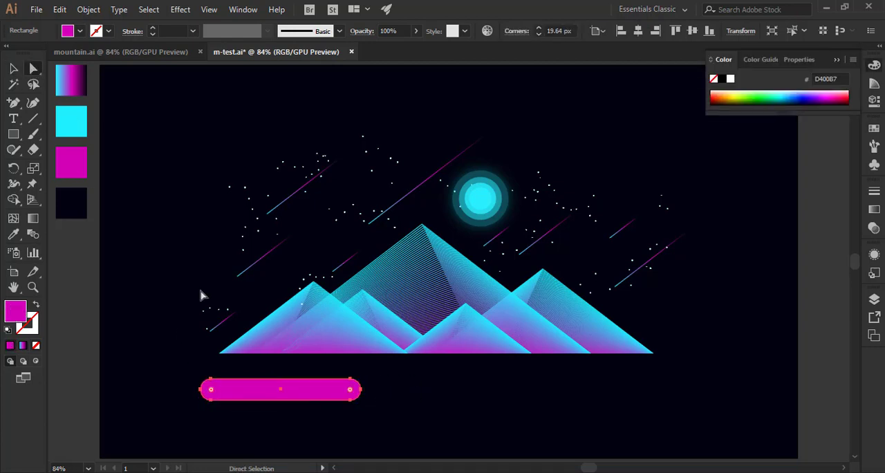
left_click(15, 69)
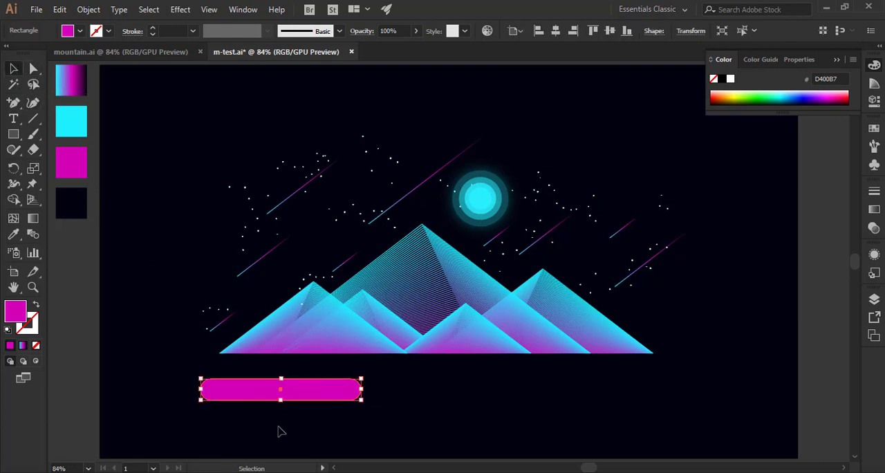
Shorten the magenta bar to about three quarters of its length and fully round its ends again.
left_click(158, 440)
left_click(271, 397)
left_click_drag(361, 400, 325, 391)
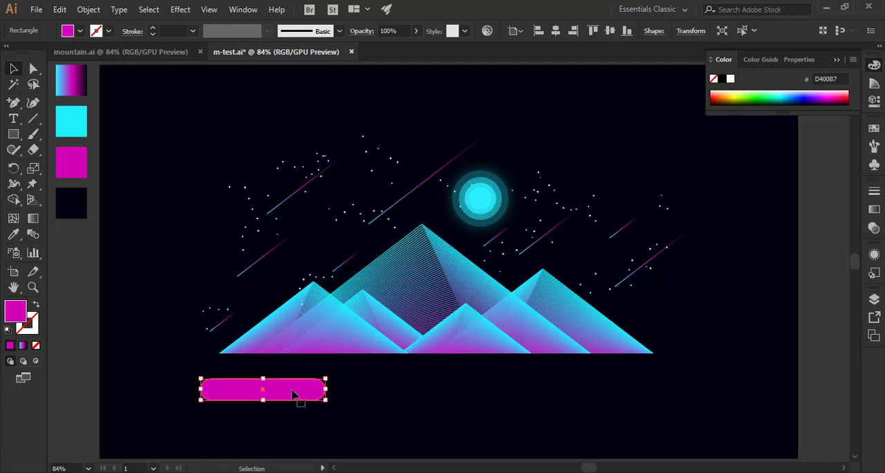
left_click_drag(262, 402, 265, 394)
left_click(274, 410)
left_click(285, 390)
left_click(33, 68)
left_click_drag(211, 389, 264, 393)
left_click(13, 69)
left_click(205, 432)
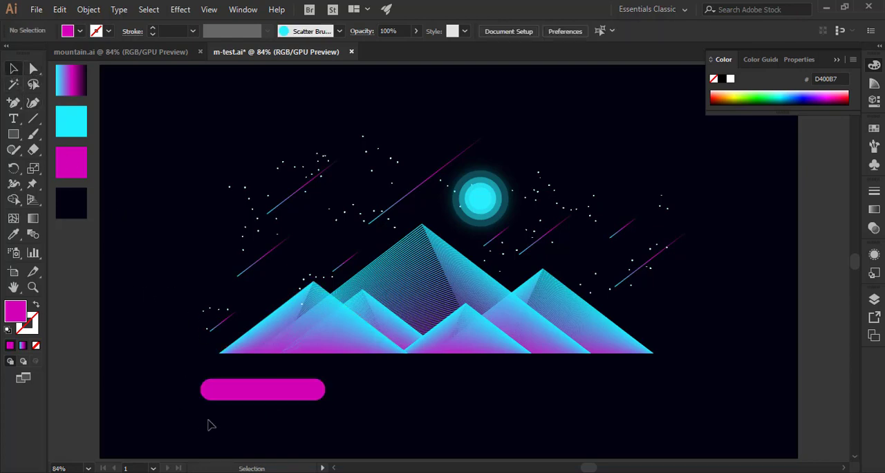
Duplicate the magenta bar in front and place the copy directly beneath it, offset to the right.
left_click(235, 394)
left_click(61, 9)
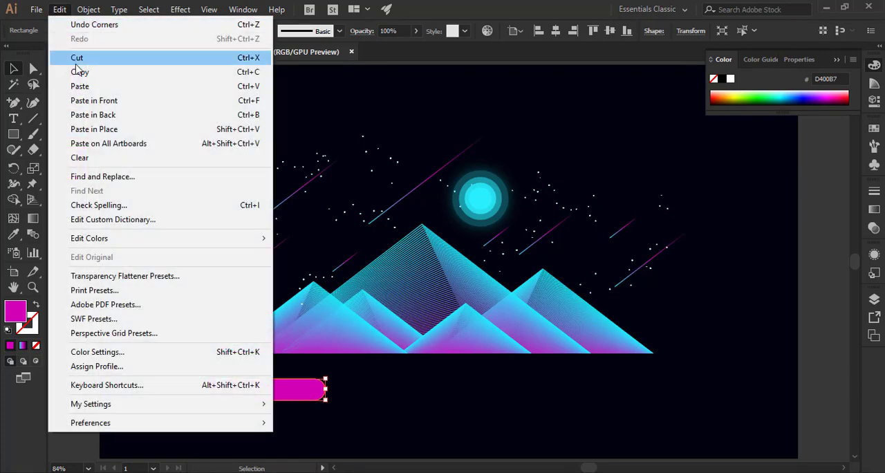
left_click(80, 72)
left_click(59, 10)
left_click(81, 100)
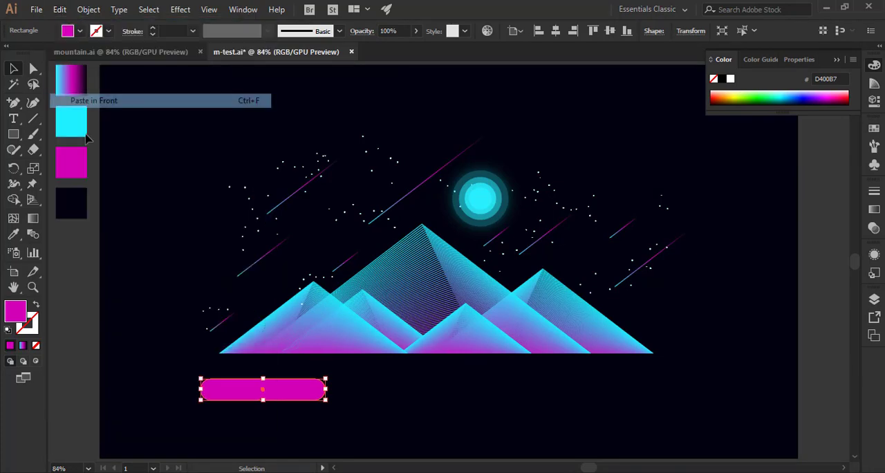
left_click_drag(283, 402, 319, 423)
left_click(380, 414)
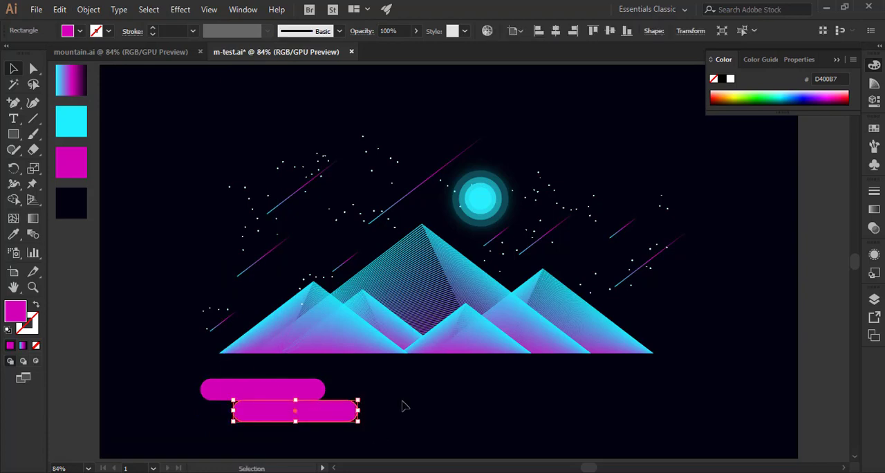
left_click(401, 403)
Duplicate the top magenta bar and place the copy straight below it as a third row under the offset bar.
left_click(292, 393)
left_click(57, 8)
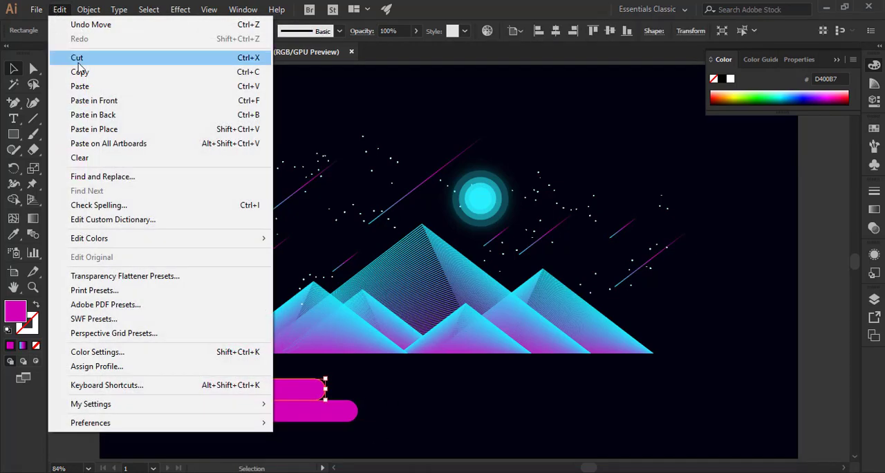
left_click(79, 72)
left_click(59, 9)
left_click(94, 100)
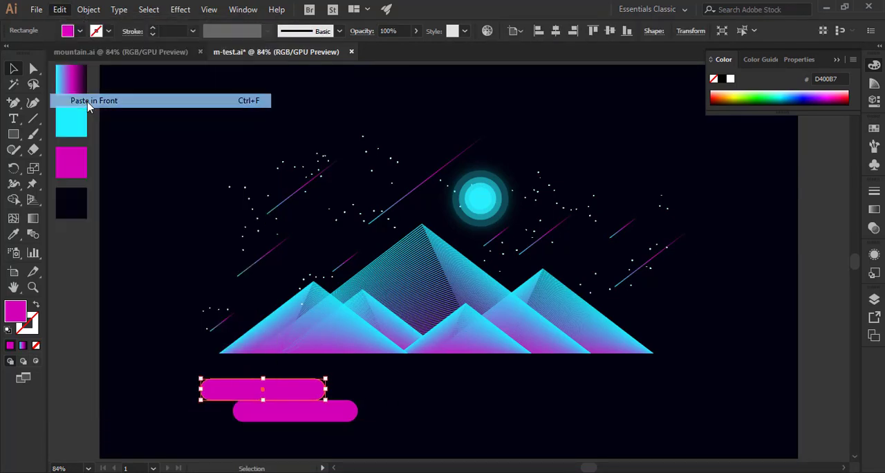
left_click_drag(292, 393, 296, 431)
left_click(410, 415)
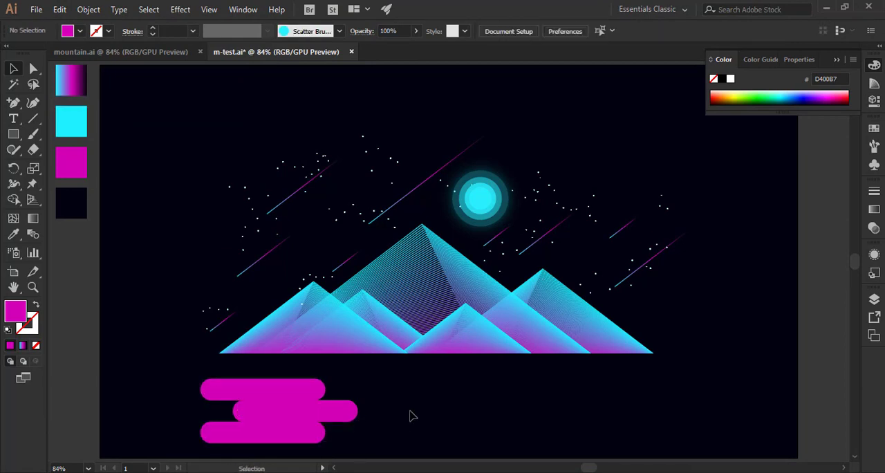
Duplicate the middle magenta bar, move the copy left within its row past the top bar's left end, and keep it selected.
left_click(328, 412)
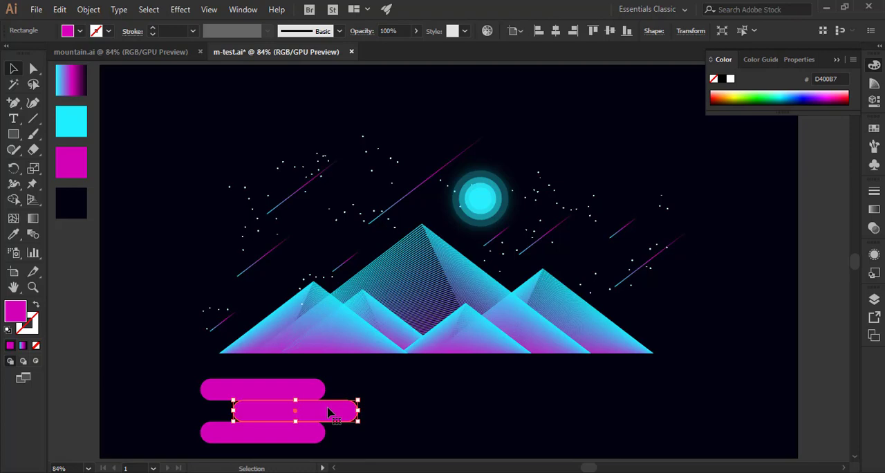
left_click(61, 10)
left_click(82, 72)
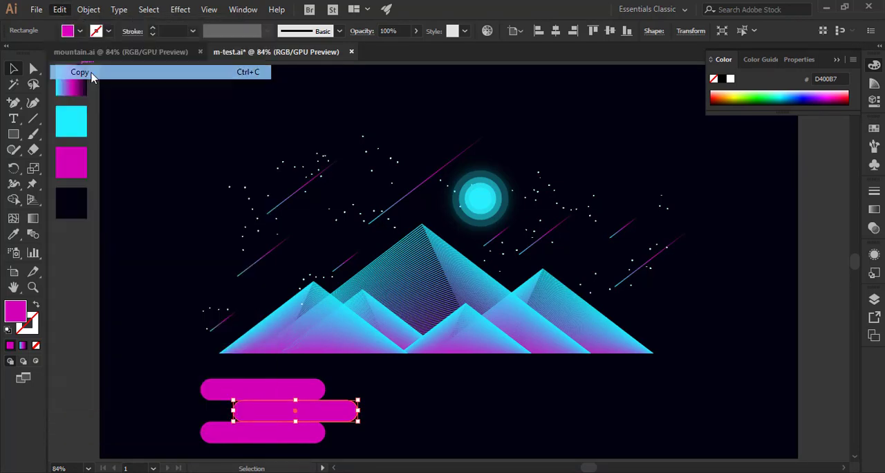
left_click(59, 9)
left_click(94, 100)
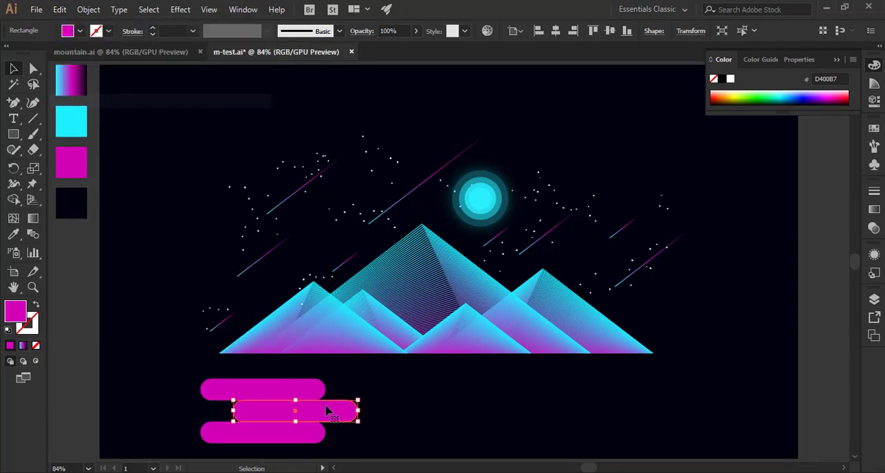
left_click_drag(337, 417, 257, 417)
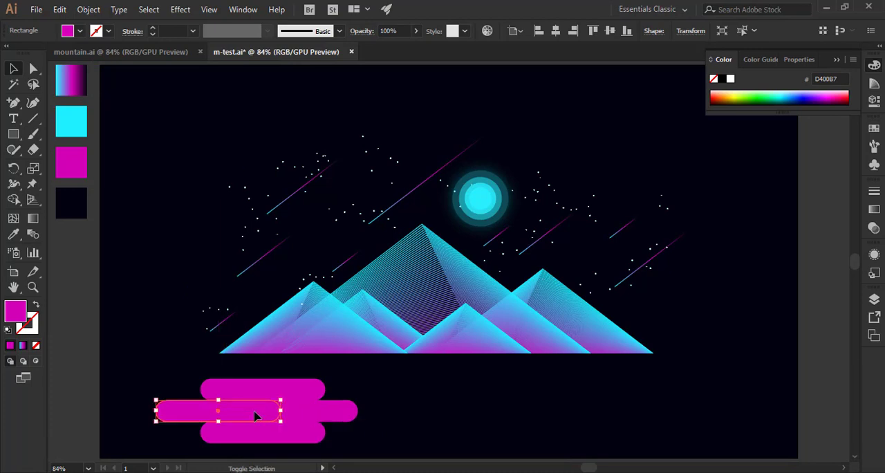
left_click(391, 387)
left_click(238, 414)
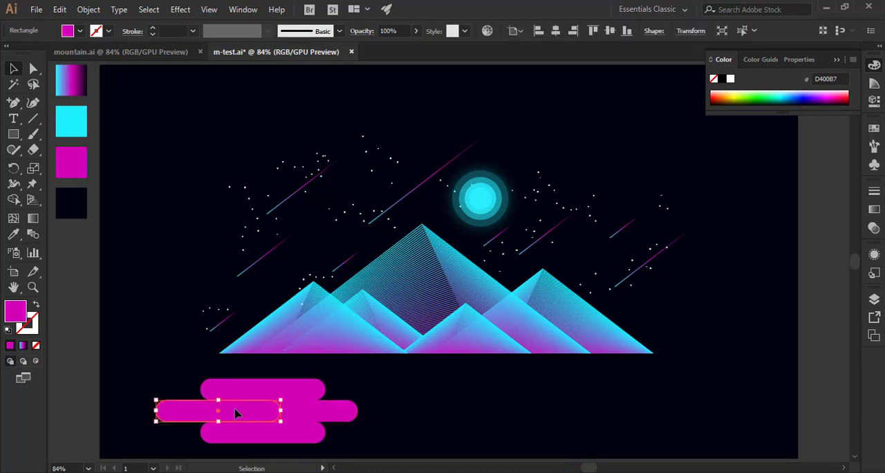
Duplicate the left bar of the middle row in front and place the copy at the row's right end, overlapping the existing right bar.
left_click(59, 10)
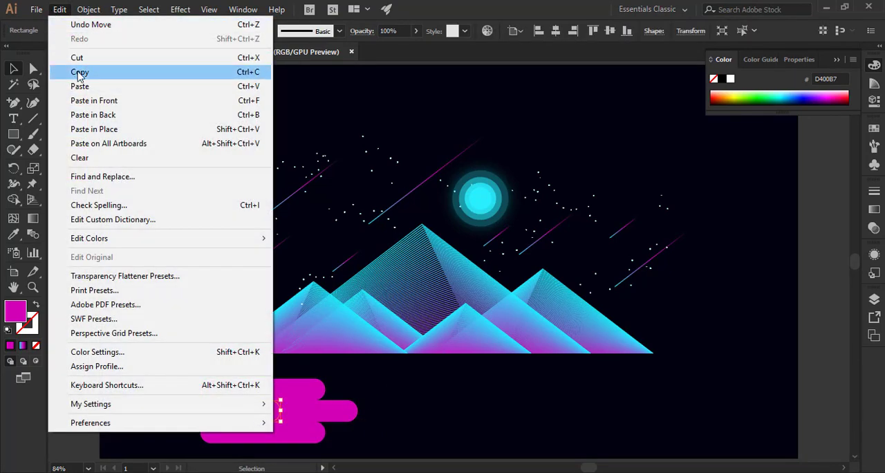
left_click(73, 73)
left_click(61, 9)
left_click(61, 99)
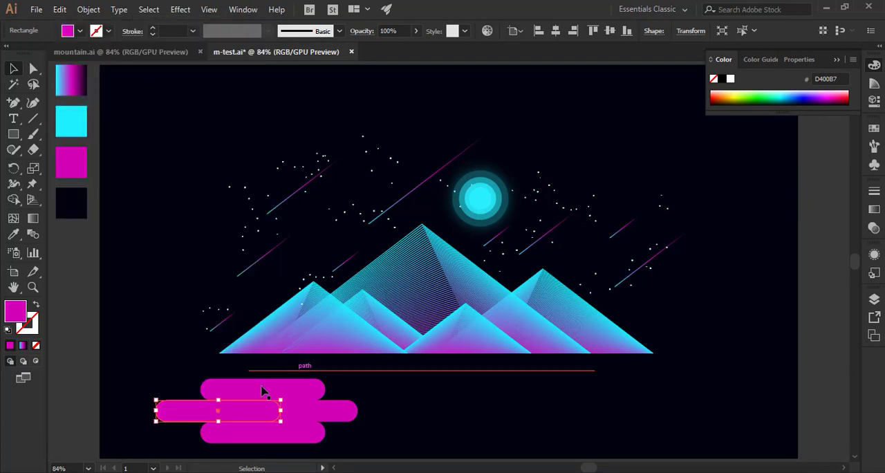
left_click_drag(192, 413, 359, 422)
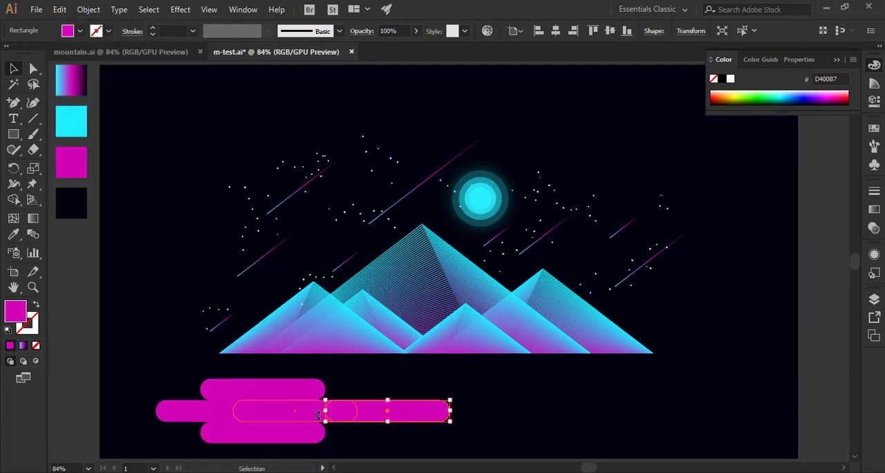
Trim the three middle-row bars with Shape Builder to a short concave connector and move it left between the top and bottom bars.
left_click(217, 410, "shift")
left_click(14, 199)
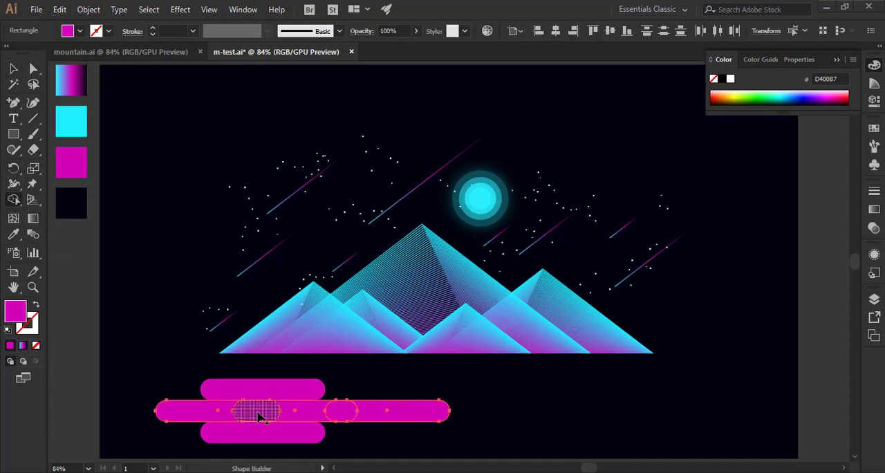
key("super")
key("super")
left_click_drag(265, 411, 216, 414)
left_click(429, 417, "alt")
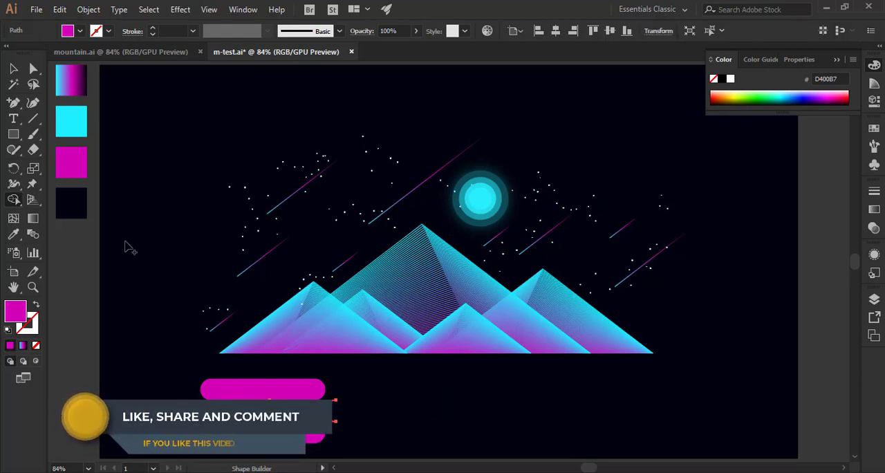
left_click(13, 68)
left_click(162, 414)
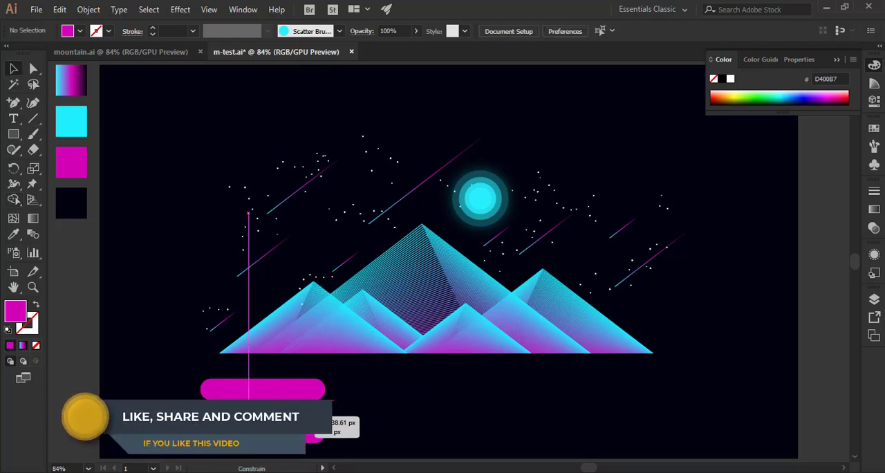
Stretch the top bar's rounded right end further right and the bottom bar's rounded left end further left.
left_click(308, 387)
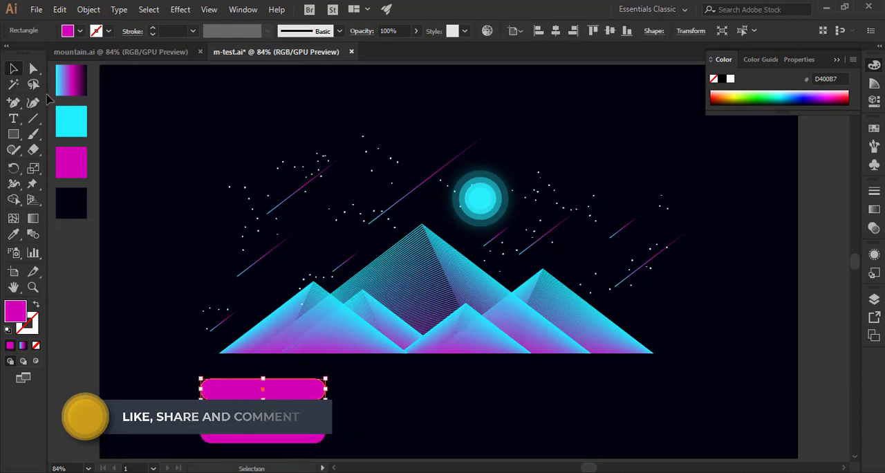
key("a")
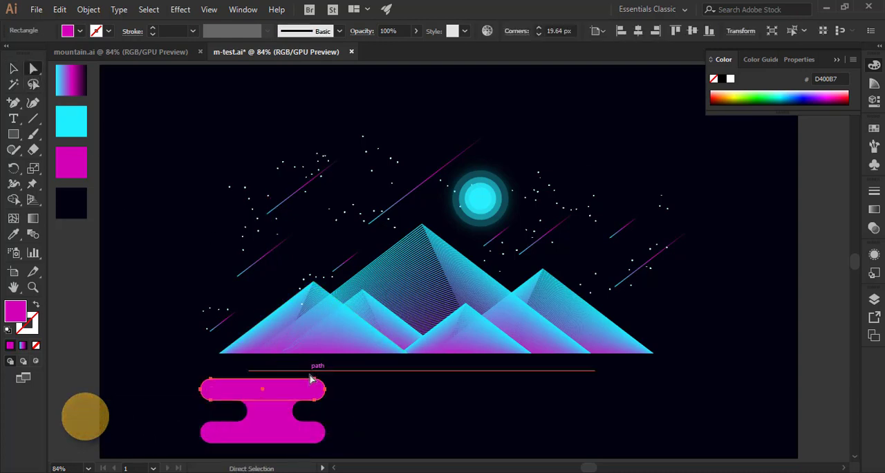
left_click_drag(340, 413, 364, 389)
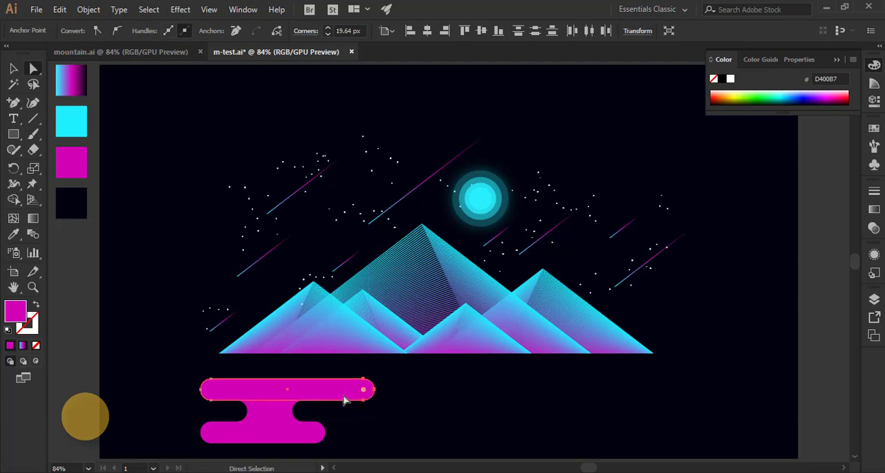
left_click(210, 436)
left_click_drag(194, 414, 191, 448)
left_click(436, 427)
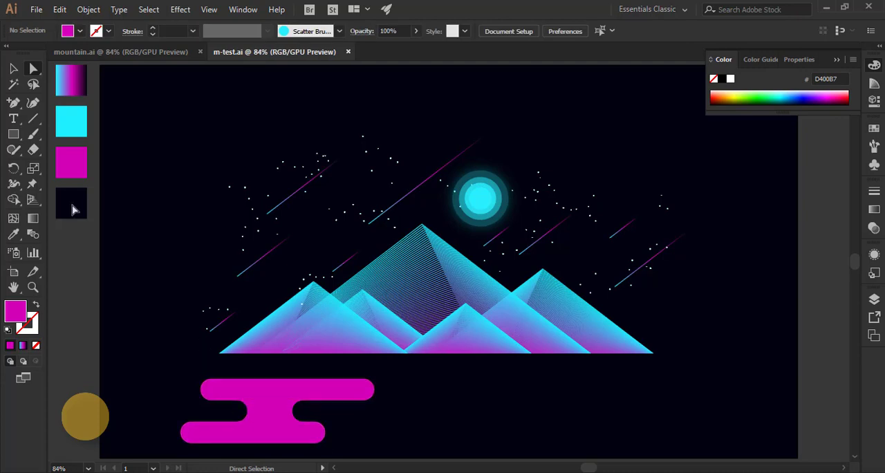
Merge the top bar, concave connector and bottom bar into one cloud shape with Shape Builder.
key("v")
left_click_drag(175, 371, 214, 399)
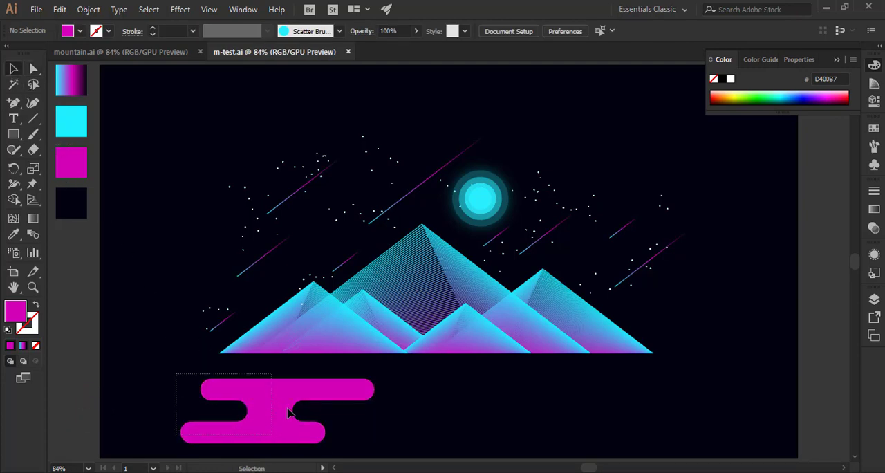
left_click_drag(289, 412, 290, 415)
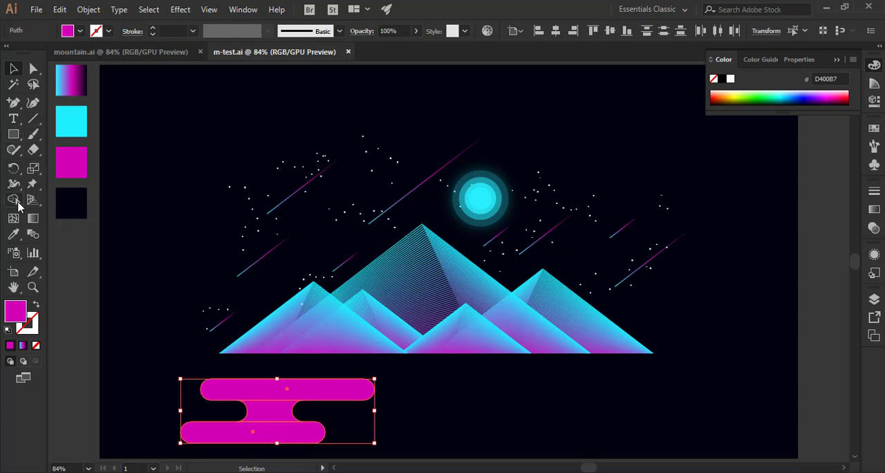
left_click(14, 201)
left_click_drag(248, 387, 265, 433)
left_click(13, 69)
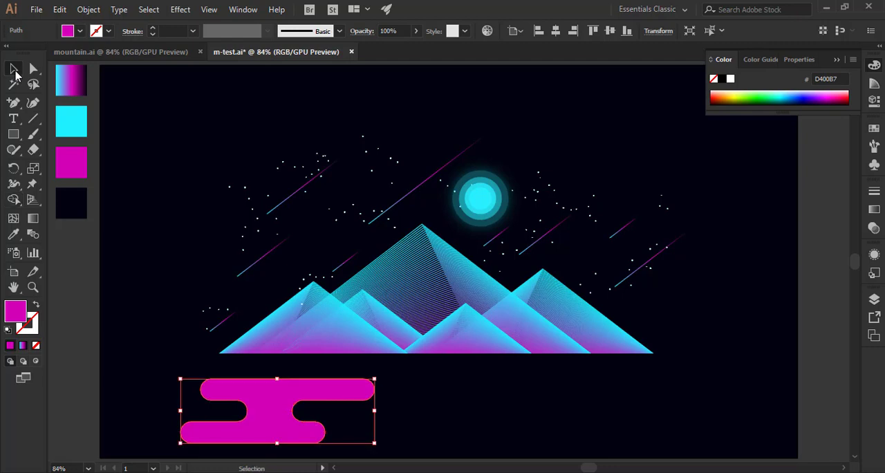
Lengthen the cloud's upper arm to the right and its lower arm to the left.
left_click(33, 69)
left_click_drag(351, 371, 408, 408)
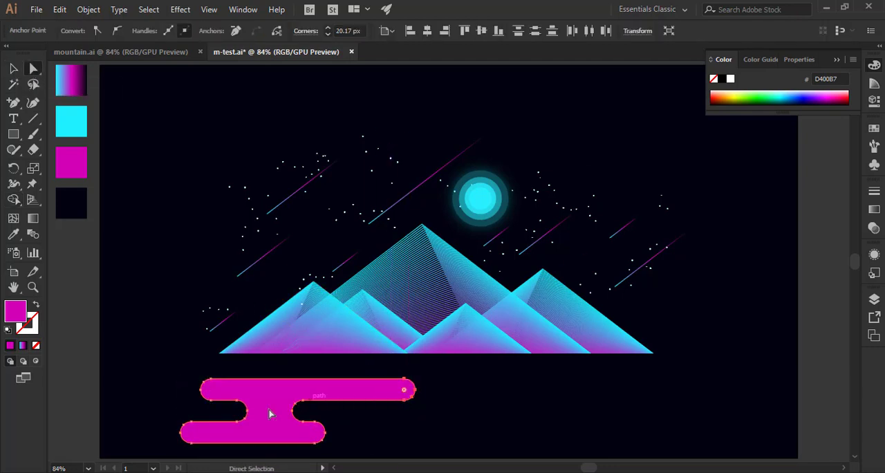
left_click_drag(197, 450, 168, 452)
left_click(13, 69)
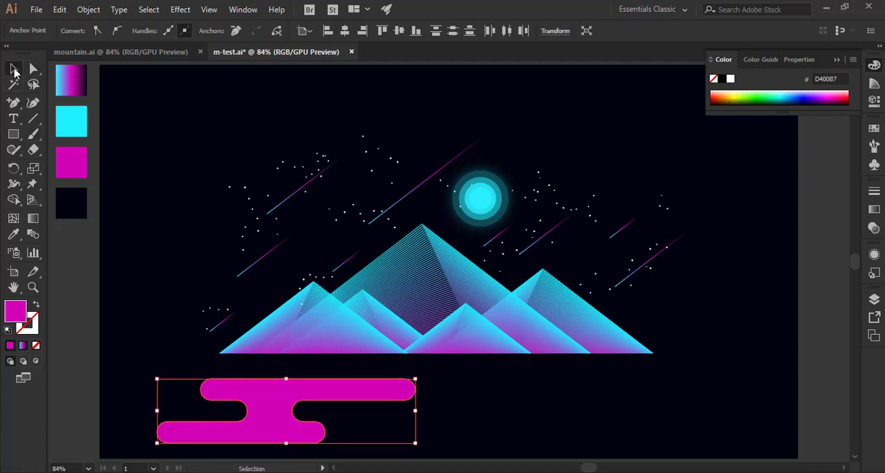
Apply the cyan-magenta-dark gradient swatch to the cloud with the Eyedropper and swap it to the stroke, leaving no fill.
left_click(17, 236)
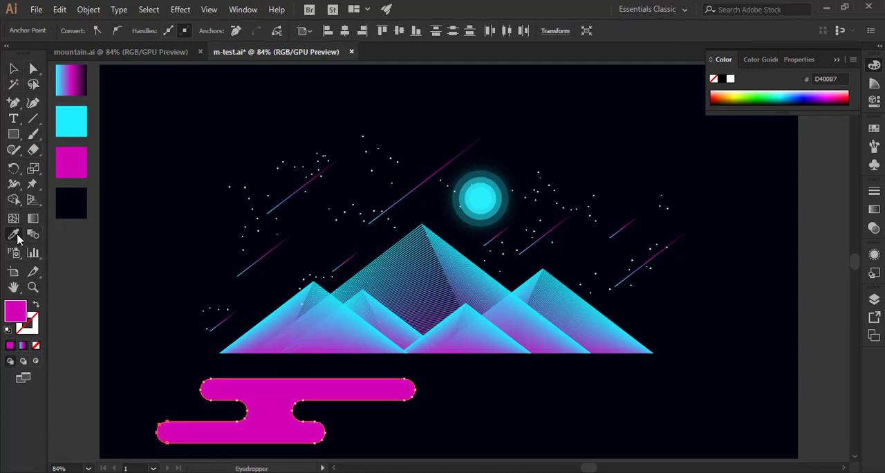
left_click(78, 75)
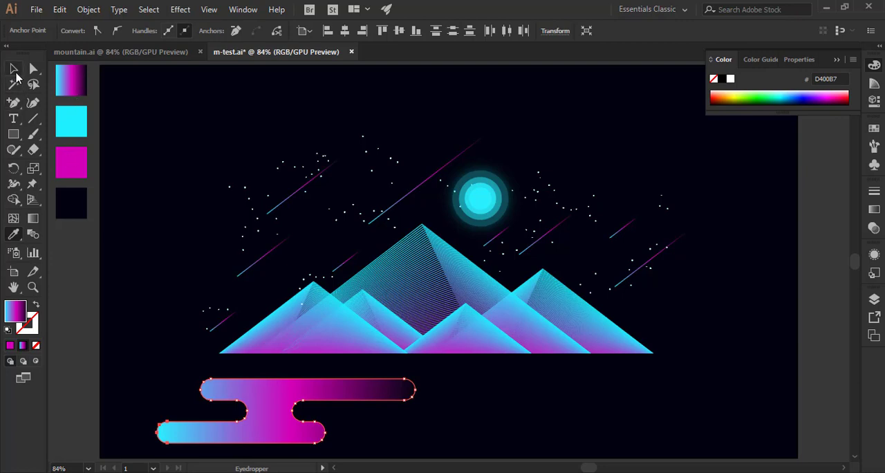
left_click(13, 69)
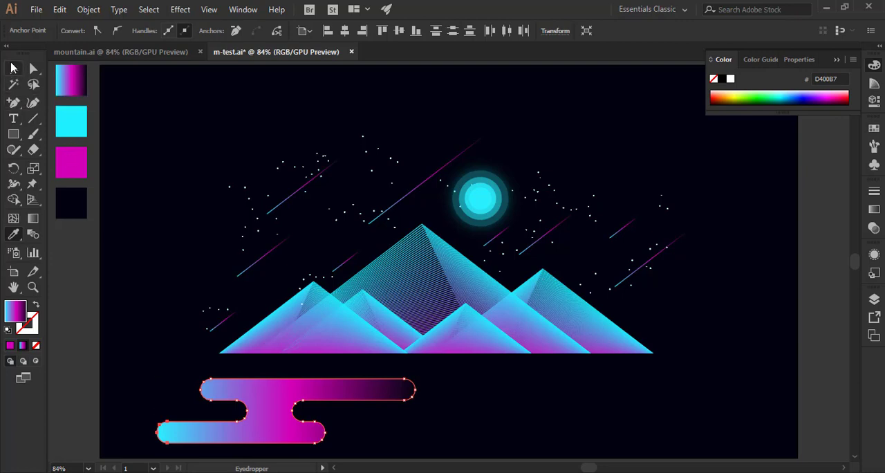
left_click(36, 306)
left_click(164, 339)
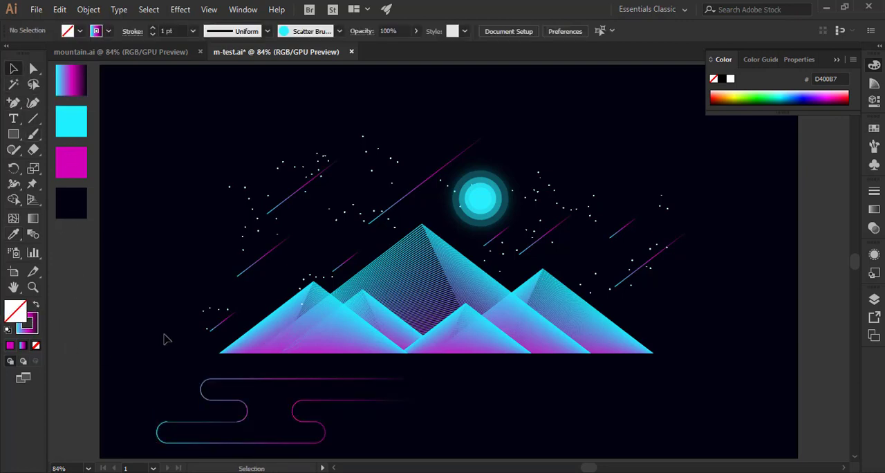
Scale the cloud outline down to about a third of its size and move it up beside the leftmost mountain.
left_click(293, 424)
left_click_drag(416, 443, 244, 408)
left_click(316, 411)
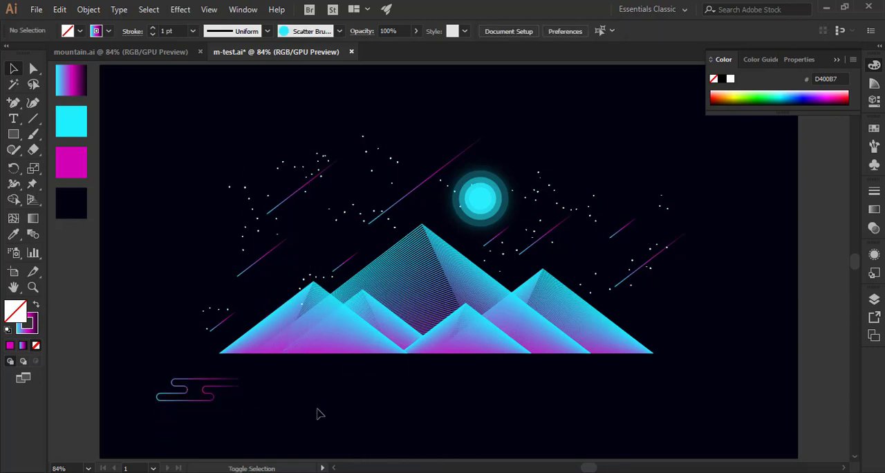
left_click(203, 402)
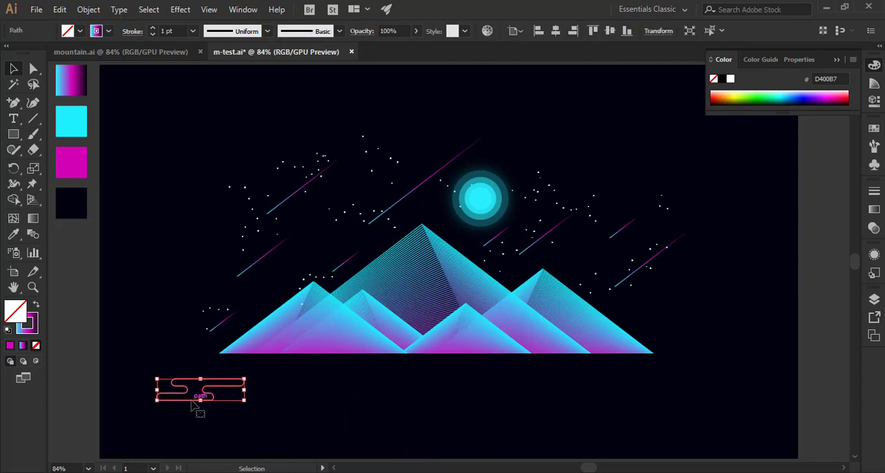
mouse_move(202, 405)
left_mouse_down()
mouse_move(207, 328)
mouse_move(257, 296)
mouse_move(220, 305)
left_mouse_up()
left_click(173, 267)
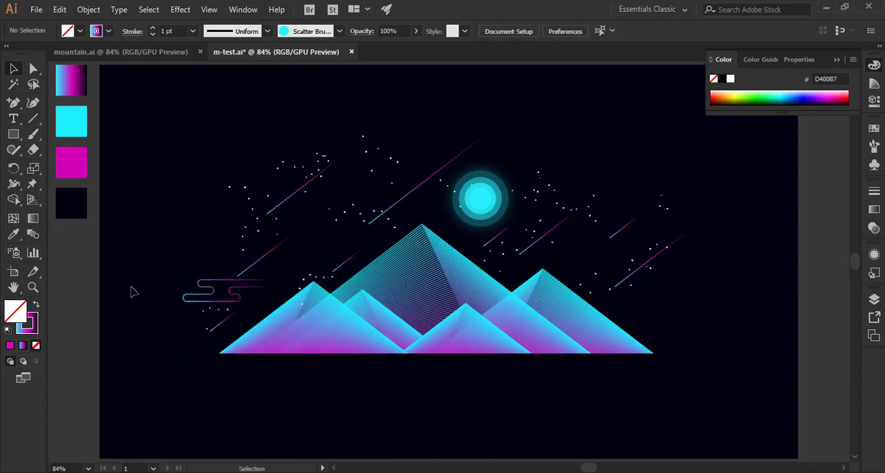
Shrink the cloud to about three quarters of its size and position it closer to the leftmost mountain.
left_click(238, 297)
left_click_drag(271, 302, 246, 296)
left_click(203, 235)
left_click(230, 281)
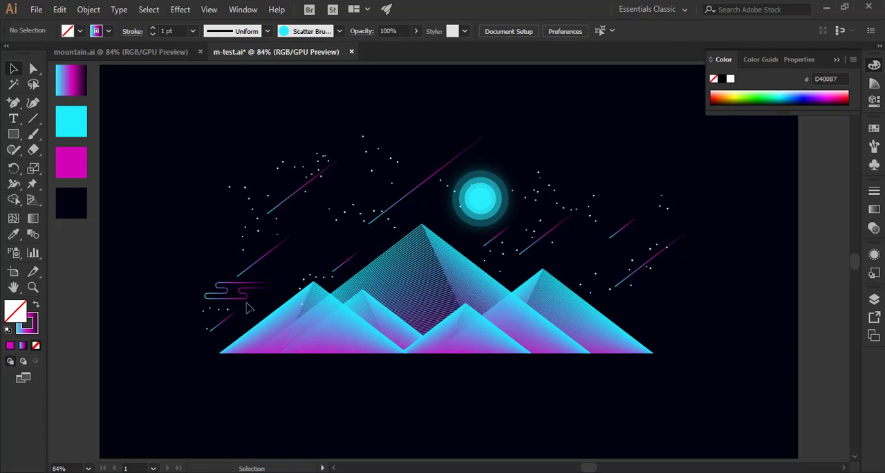
Duplicate the cloud in front and place the copy beside the right slope of the mountain range.
left_click(247, 295)
left_click(60, 10)
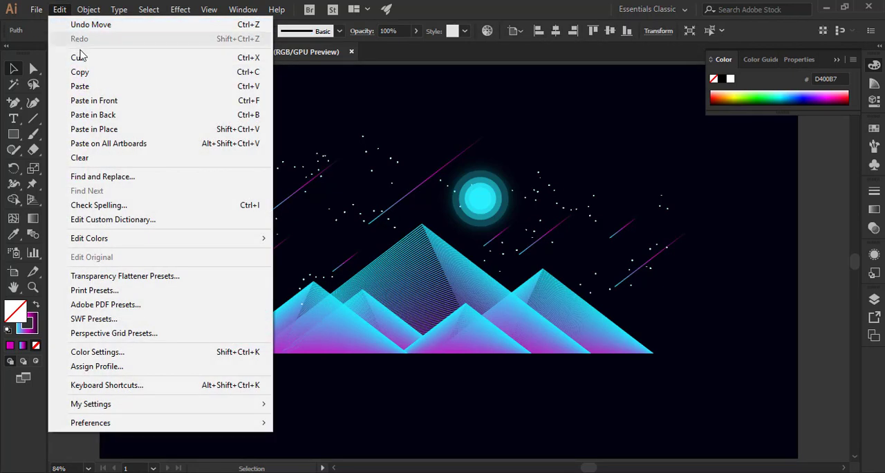
left_click(80, 72)
left_click(60, 10)
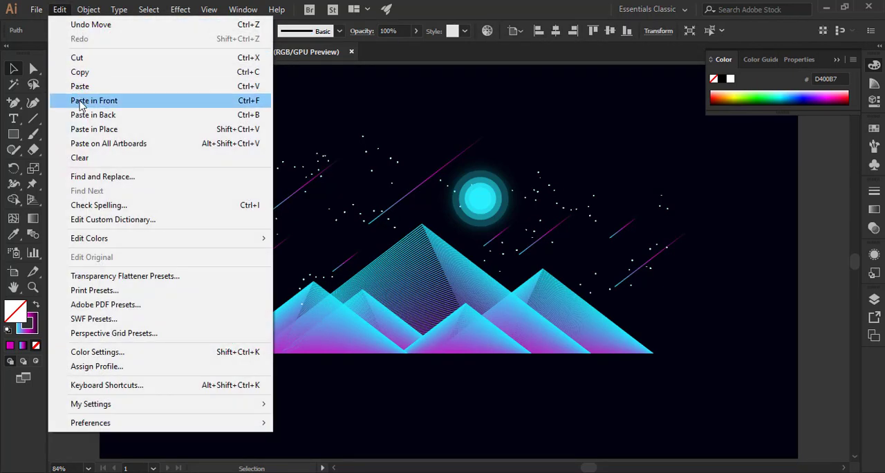
left_click(94, 100)
left_click_drag(263, 293, 657, 308)
left_click(612, 380)
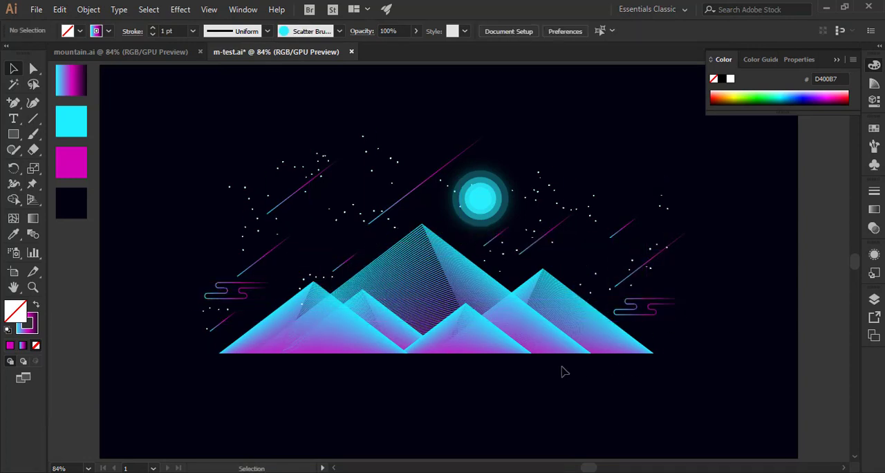
Isolate the star group and move the scattered star stroke left of the longest shooting star down above the leftmost mountain.
double_click(394, 164)
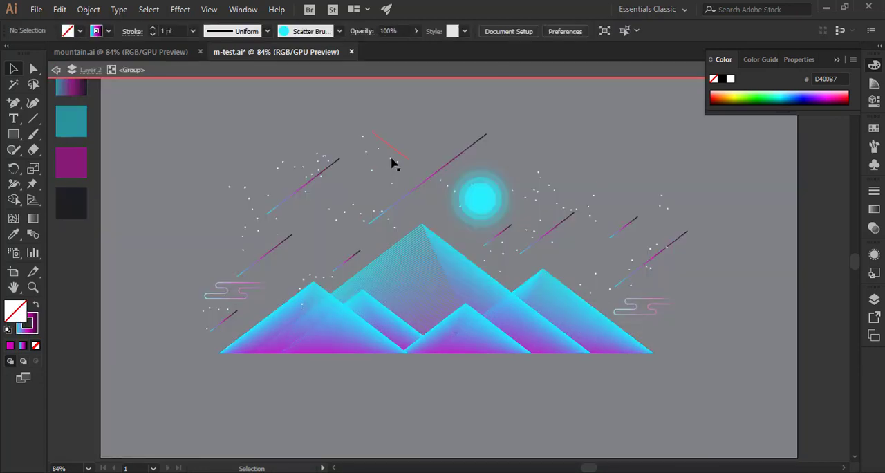
double_click(391, 163)
left_click(396, 156)
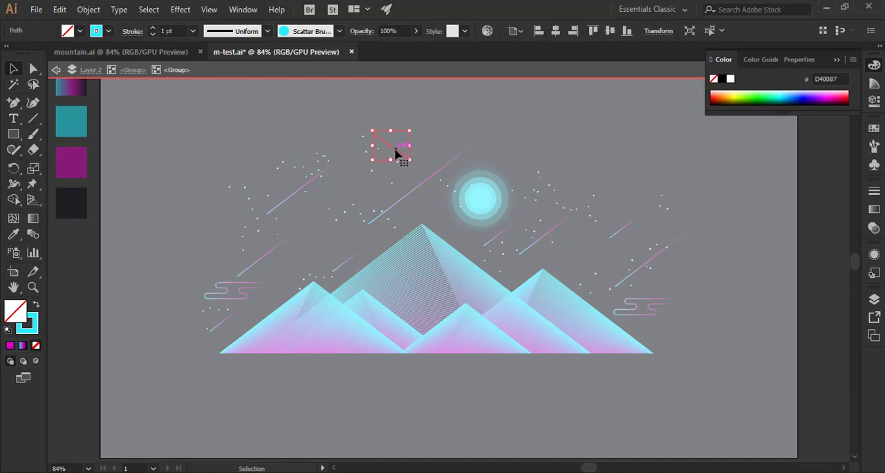
left_click_drag(396, 154, 325, 234)
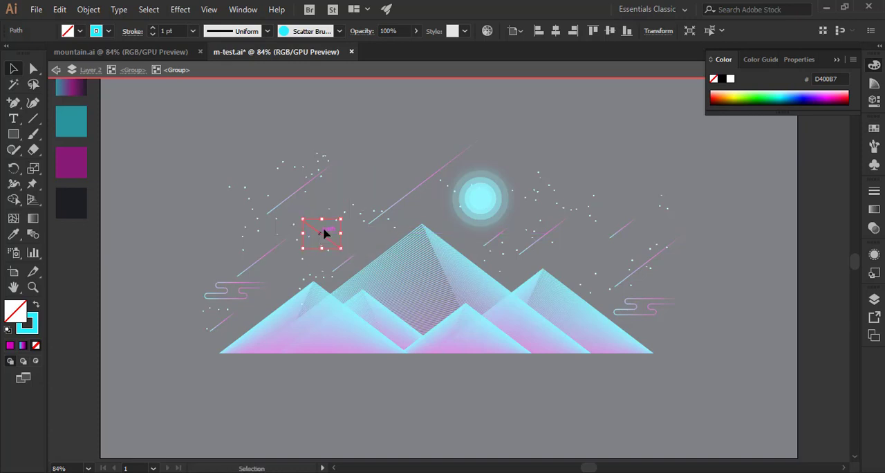
left_click(407, 156)
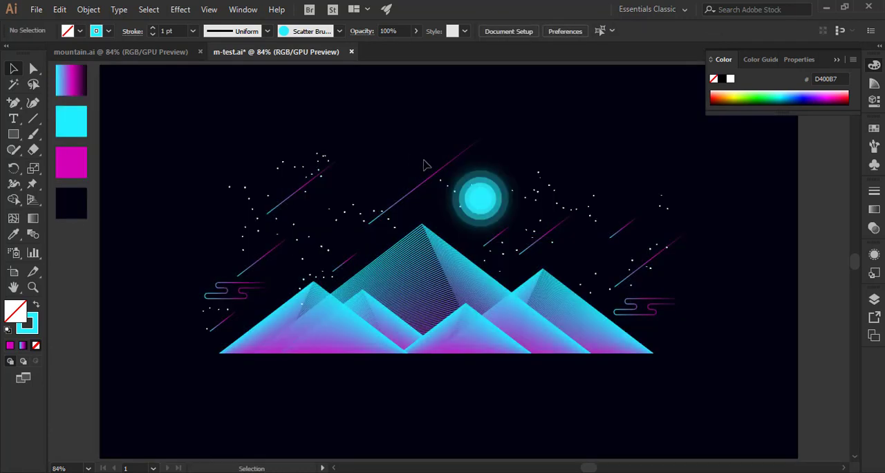
Duplicate the right cloud in front and place the copy in the upper sky, left of the longest shooting star.
left_click(646, 314)
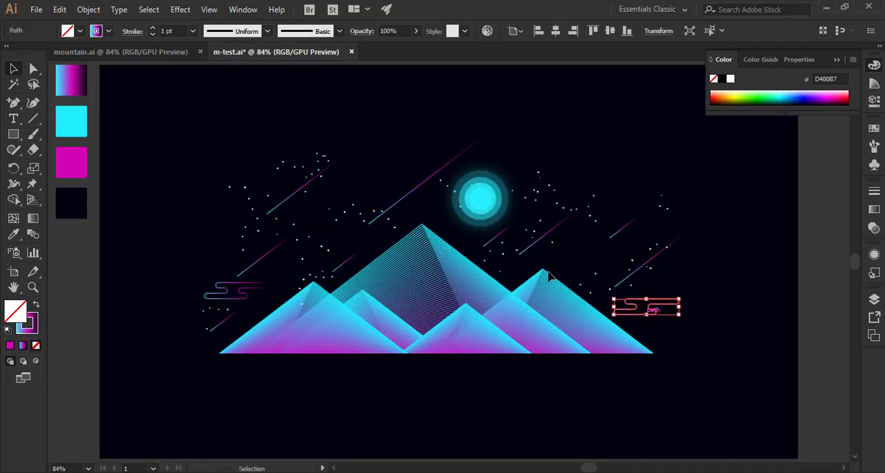
left_click(60, 10)
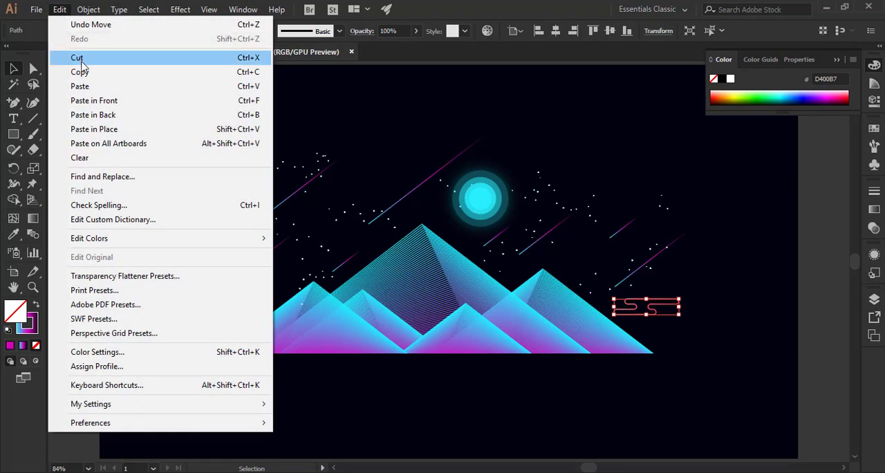
left_click(91, 101)
left_click_drag(657, 317, 401, 170)
left_click(408, 137)
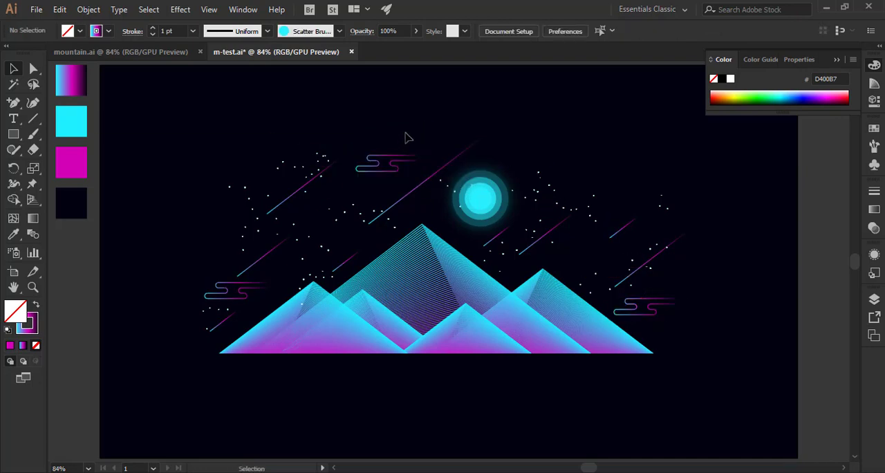
Shift the right cloud slightly right and the left cloud slightly left, away from the mountains.
left_click_drag(663, 315, 680, 315)
left_click(694, 335)
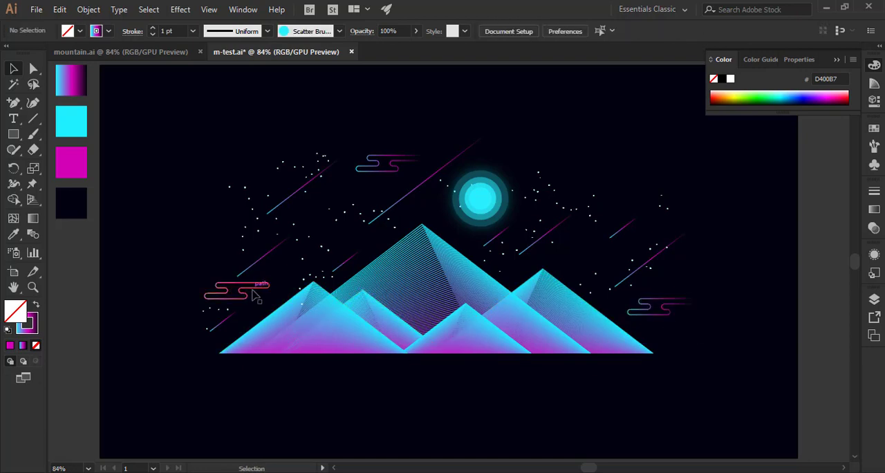
left_click_drag(260, 296, 237, 296)
left_click(293, 292)
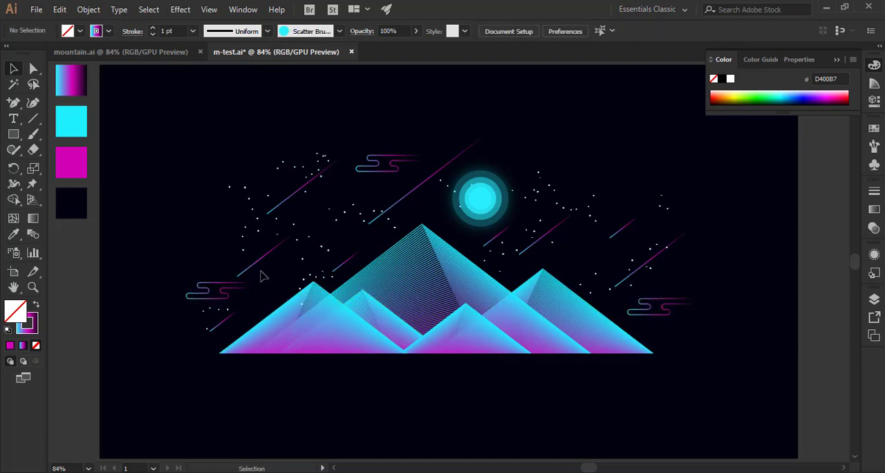
Isolate the star group and move the scattered star stroke above the leftmost mountain slightly left, clear of the peak.
left_click(310, 277)
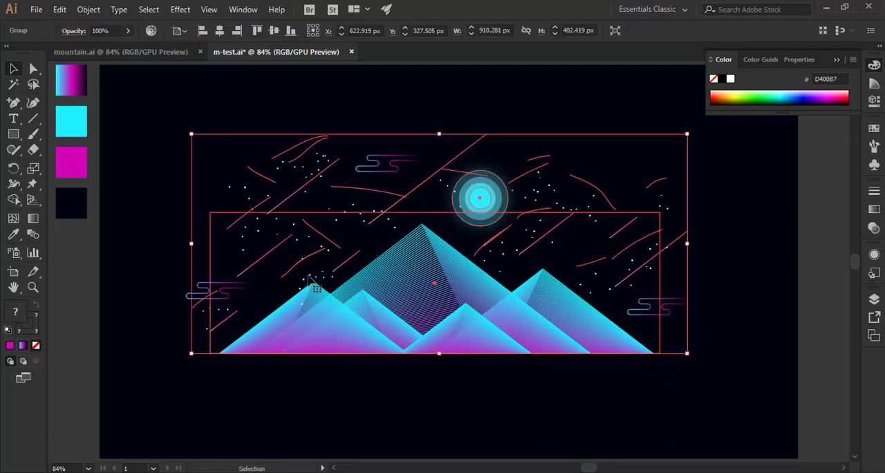
double_click(310, 280)
double_click(309, 280)
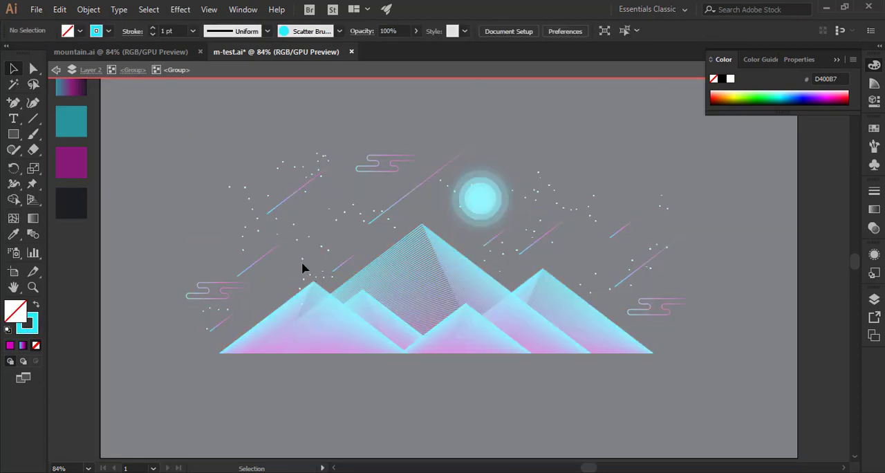
left_click(302, 266)
left_click_drag(299, 266, 281, 263)
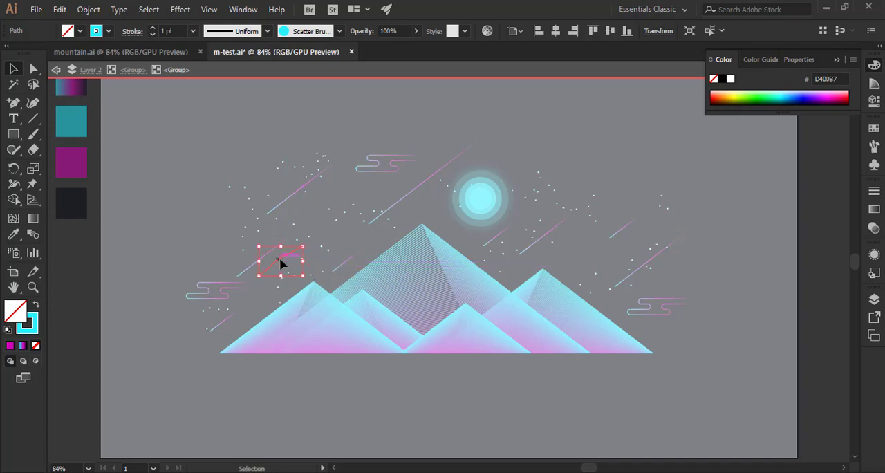
left_click(333, 206)
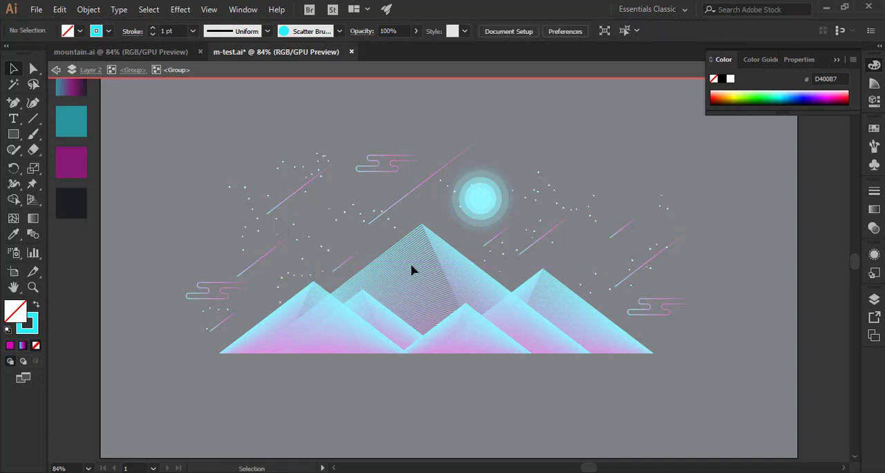
double_click(570, 398)
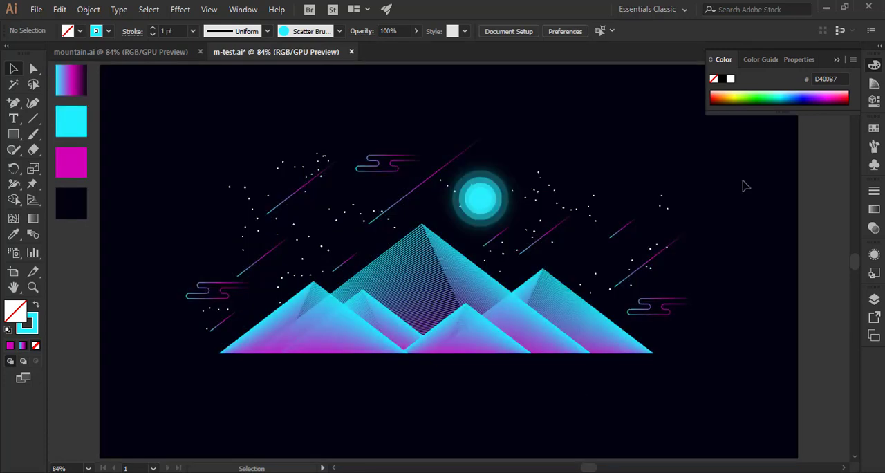
Group the mountains, stars, moon and clouds together and centre the group vertically and horizontally on the artboard.
left_click(836, 61)
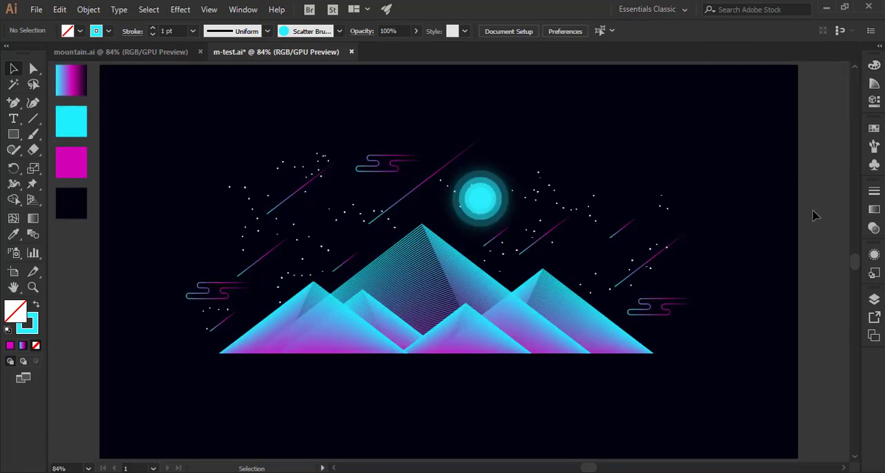
left_click_drag(145, 93, 757, 416)
right_click(449, 324)
left_click(470, 206)
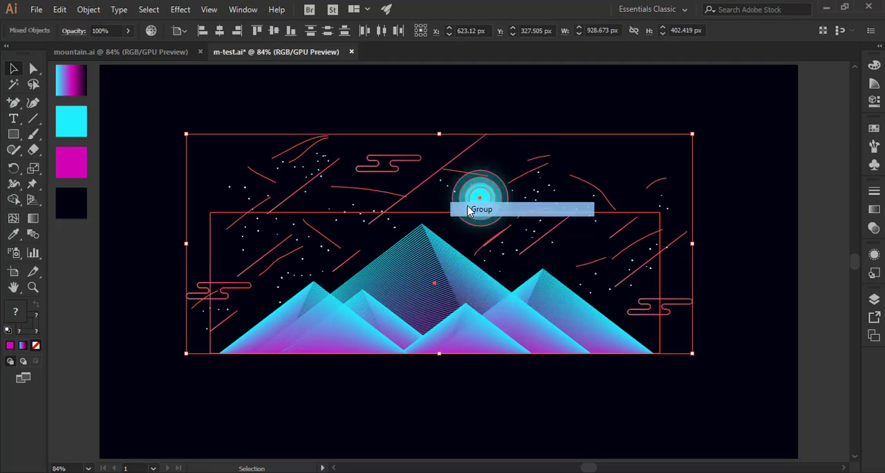
left_click(274, 31)
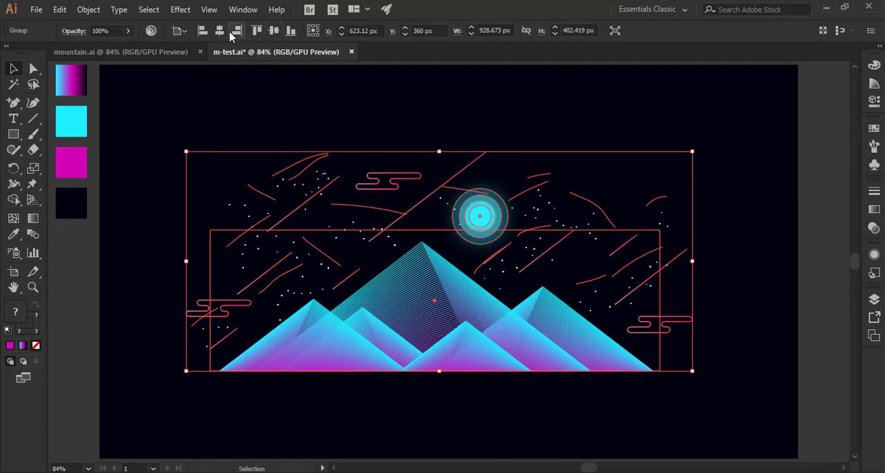
left_click(219, 30)
left_click(762, 339)
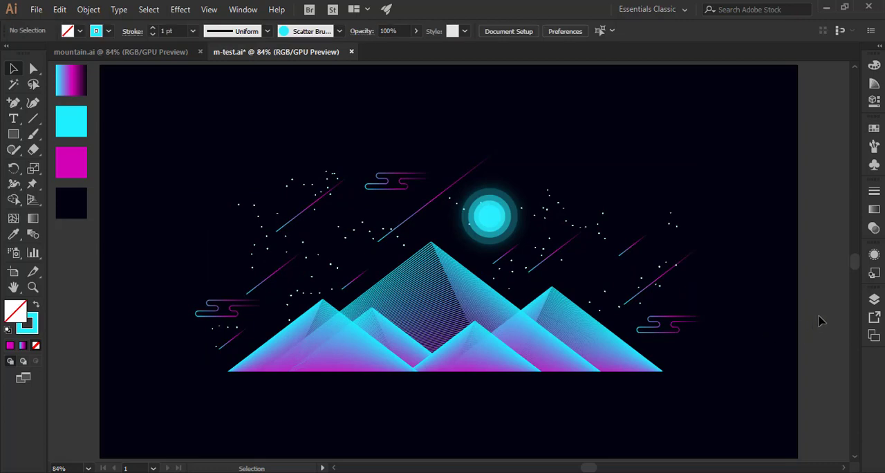